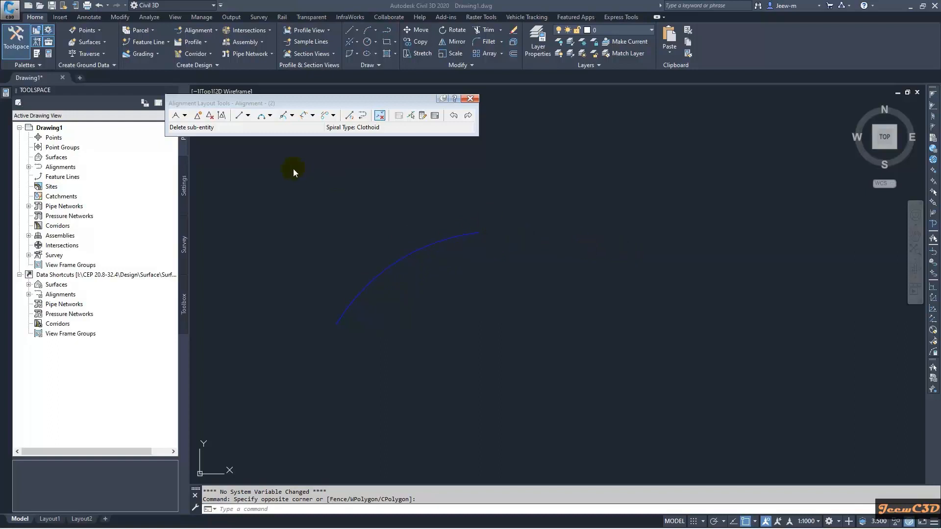
Attach a Floating Line with Spiral (From curve, through point) to the arc's upper end, with a 30 m spiral in length
left_click(292, 115)
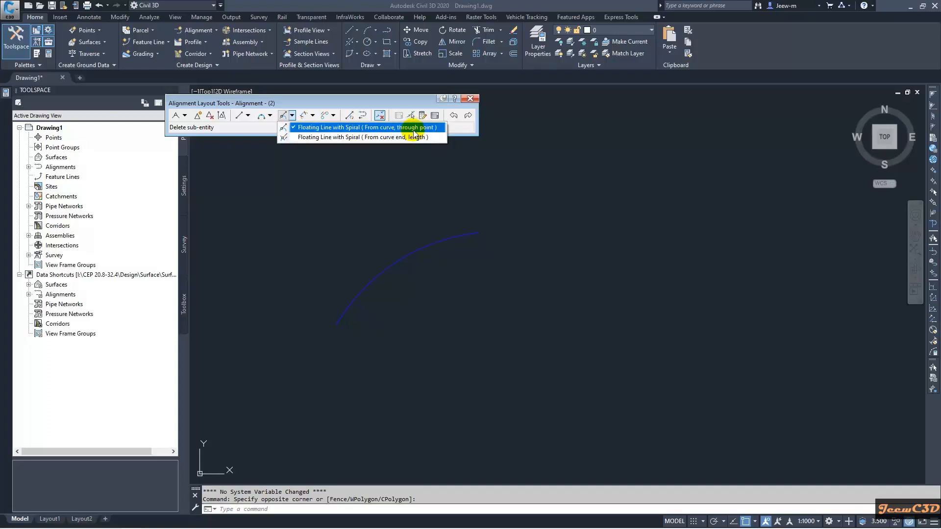
left_click(402, 128)
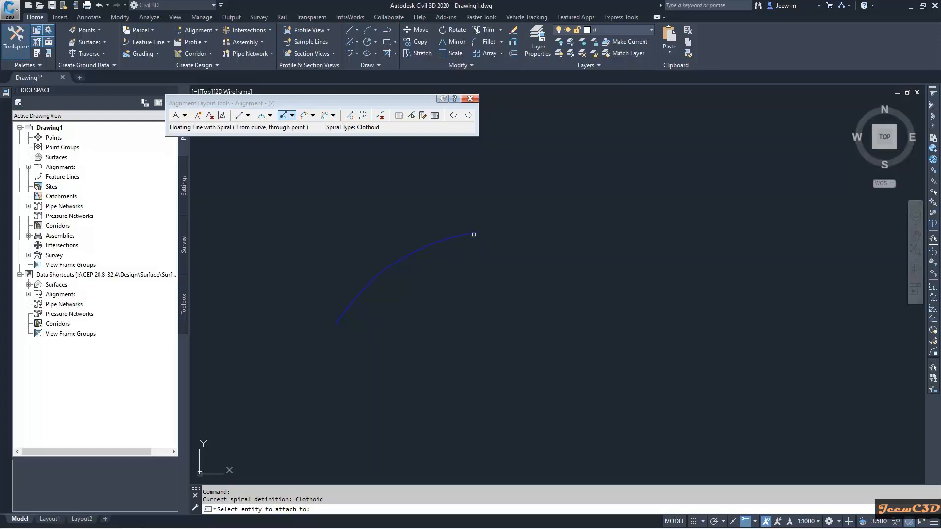
left_click(470, 234)
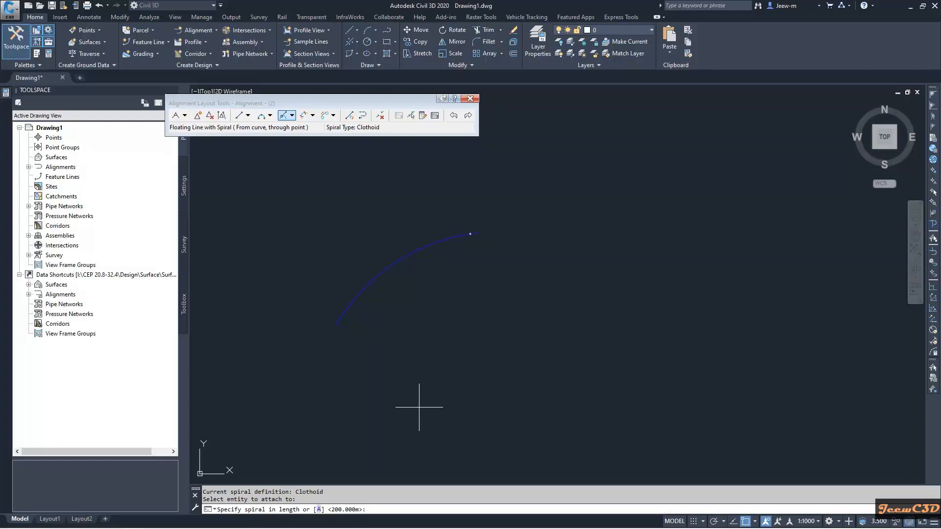
left_click(380, 508)
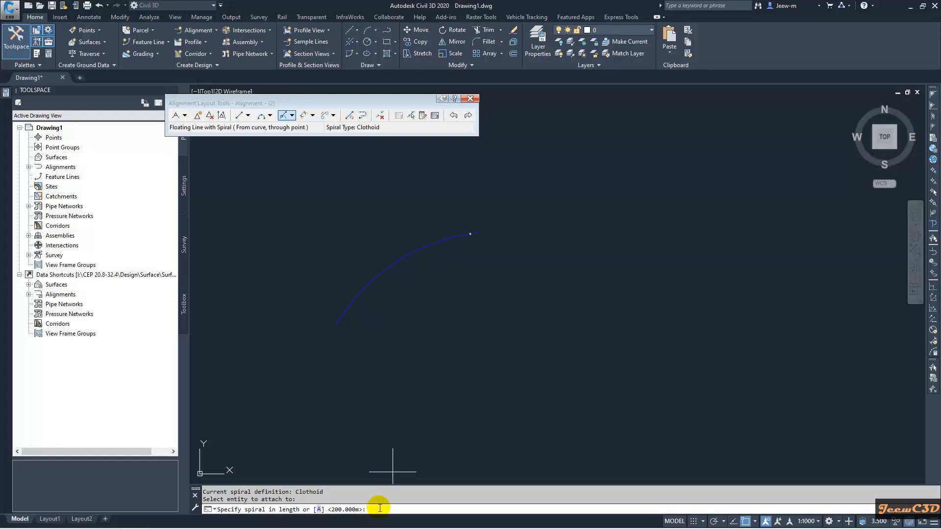
type("30")
key("Return")
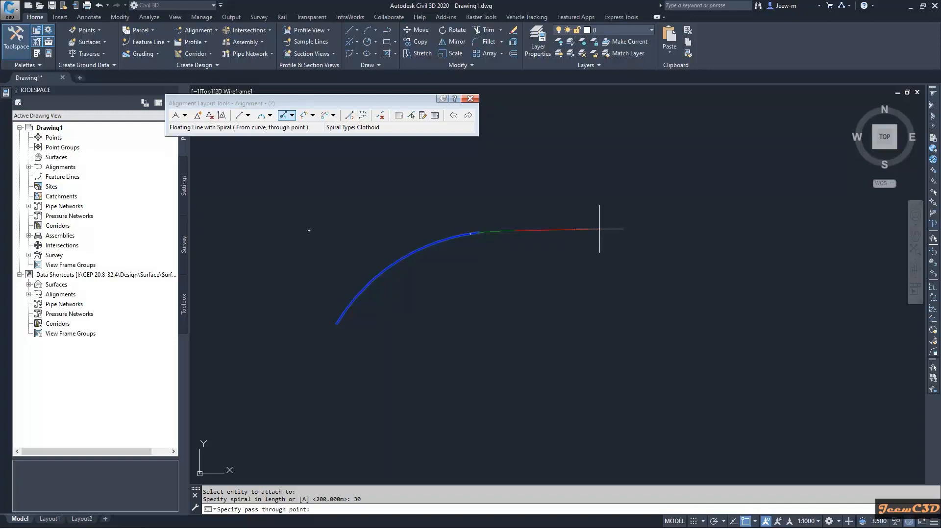
left_click(599, 229)
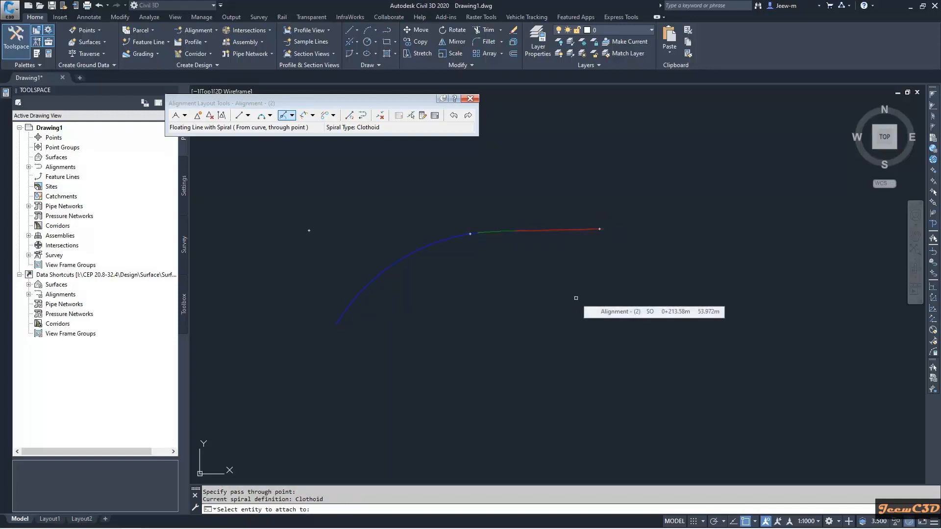
key("Return")
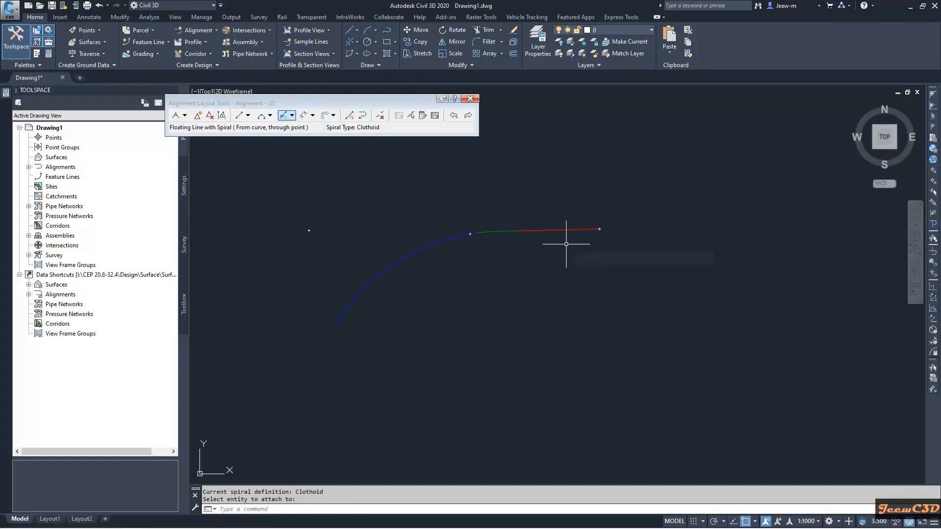
key("Escape")
Import the Major Minor and Geometry Points label set into the alignment's labels and check the labelled spiral
left_click(557, 230)
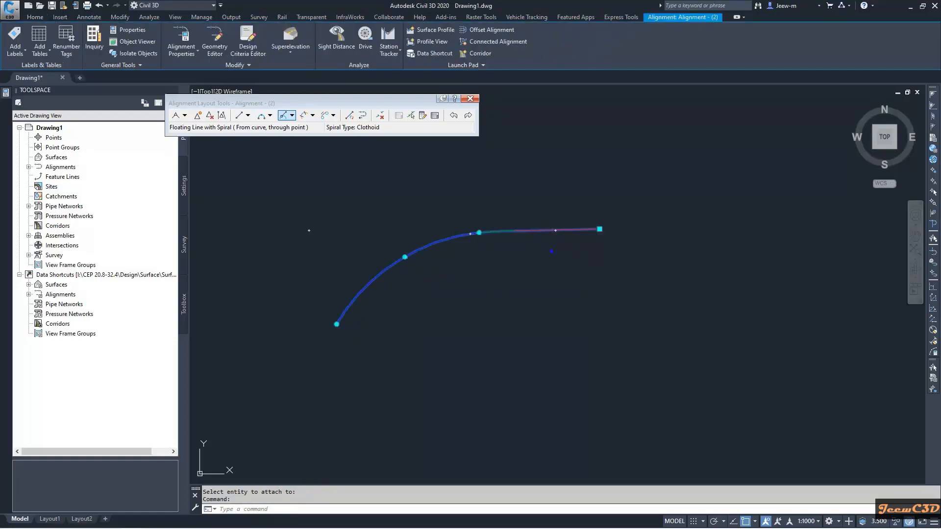
right_click(552, 251)
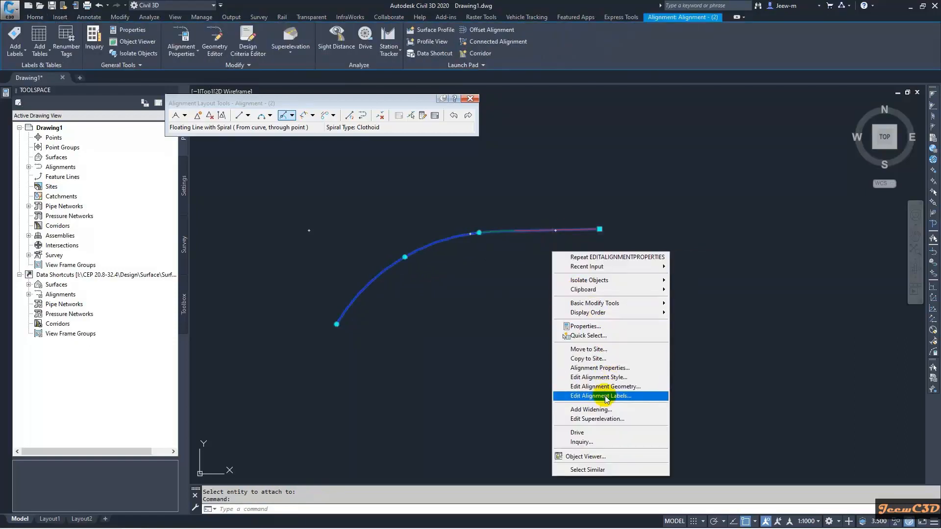
left_click(606, 396)
left_click(368, 383)
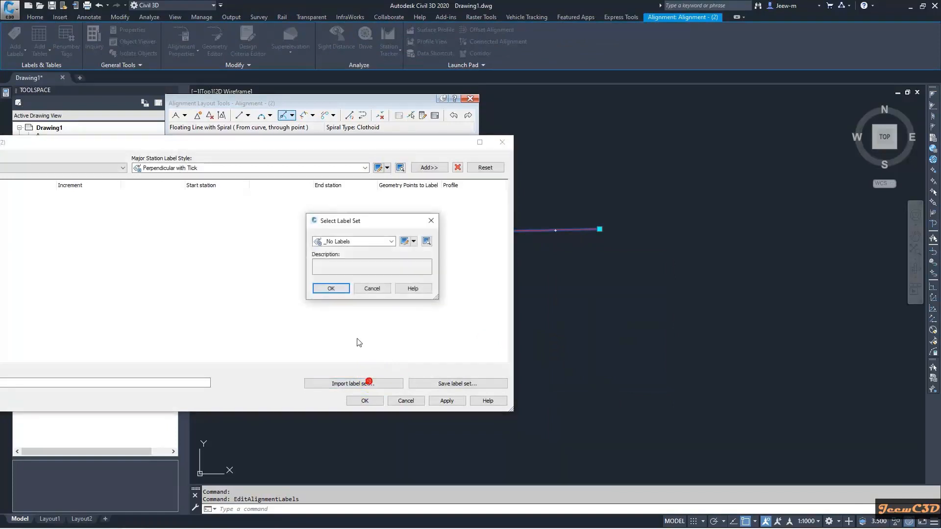
left_click(338, 241)
left_click(353, 275)
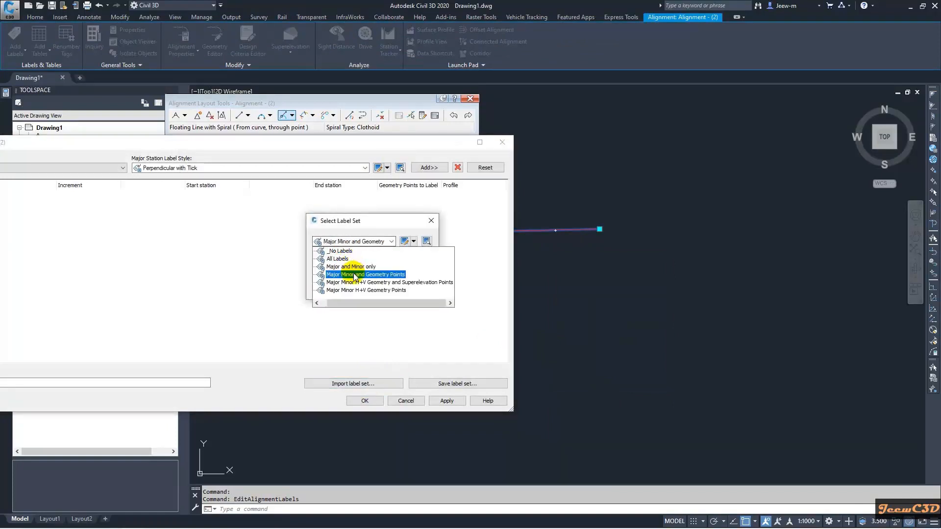
left_click(327, 289)
left_click(363, 399)
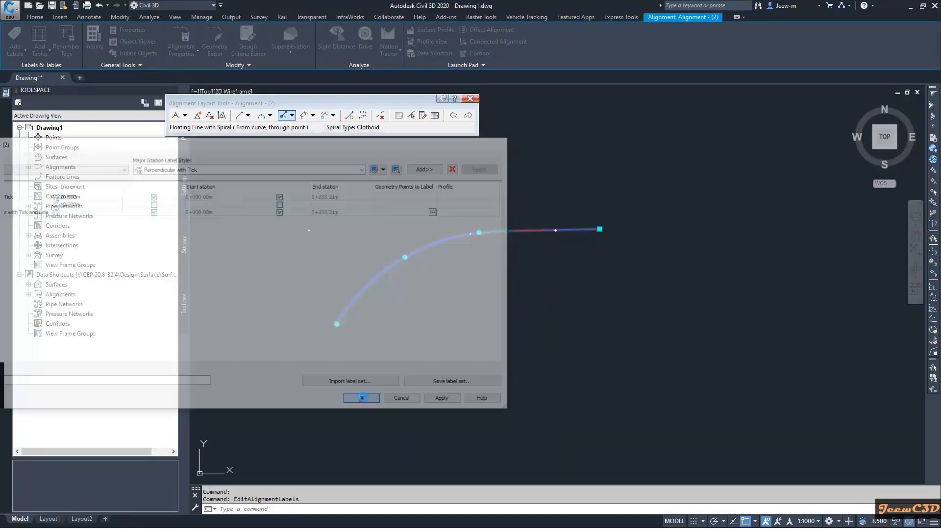
scroll(470, 235, "up", 5)
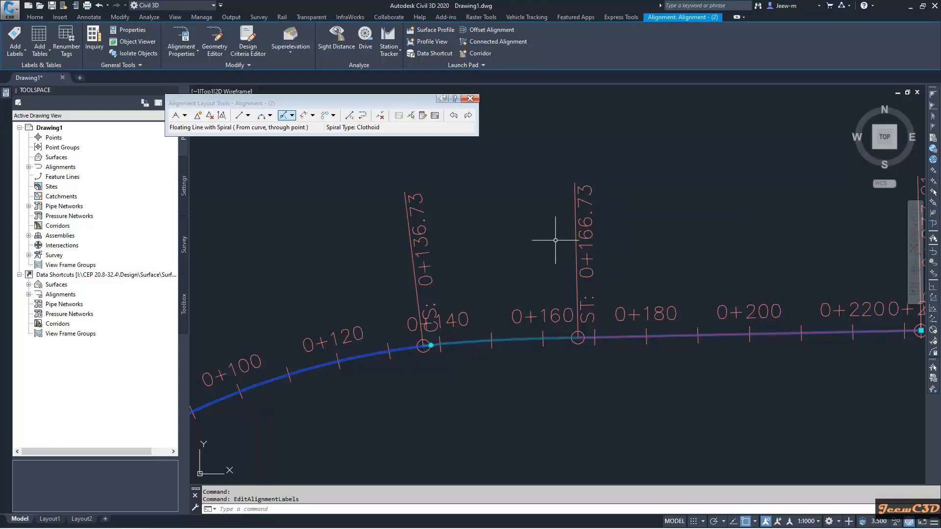
scroll(458, 262, "down", 5)
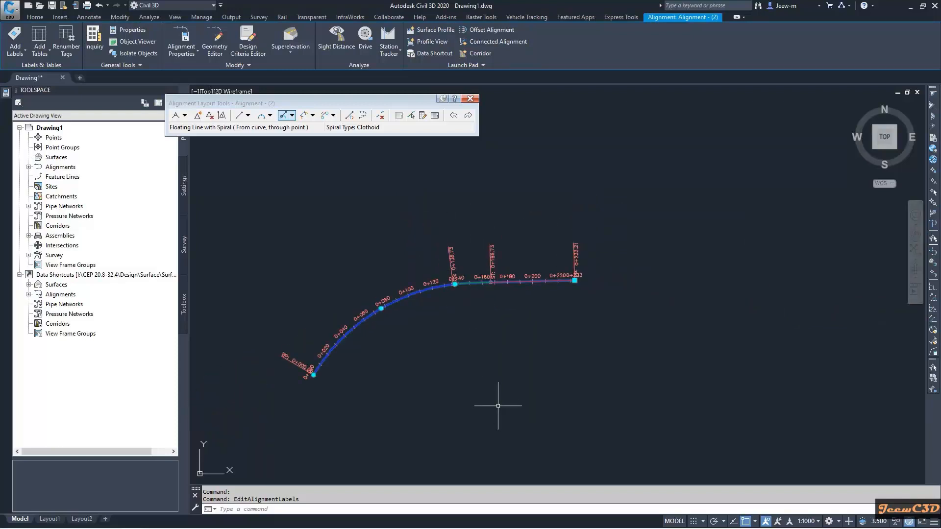
key("Escape")
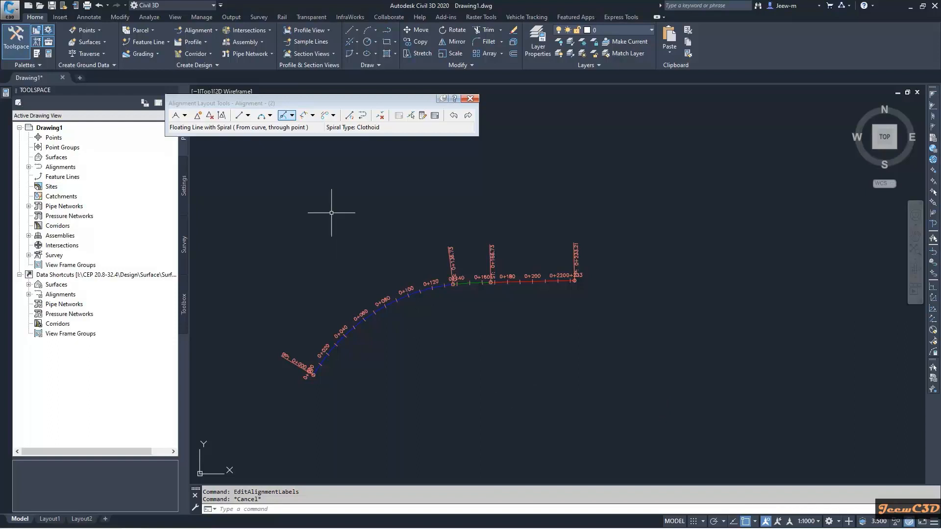
Attach a Floating Curve with Spiral (From entity, radius, through point) to the end line, with radius 60 m, spiral length 25 m and Lessthan180, curving downward
left_click(313, 116)
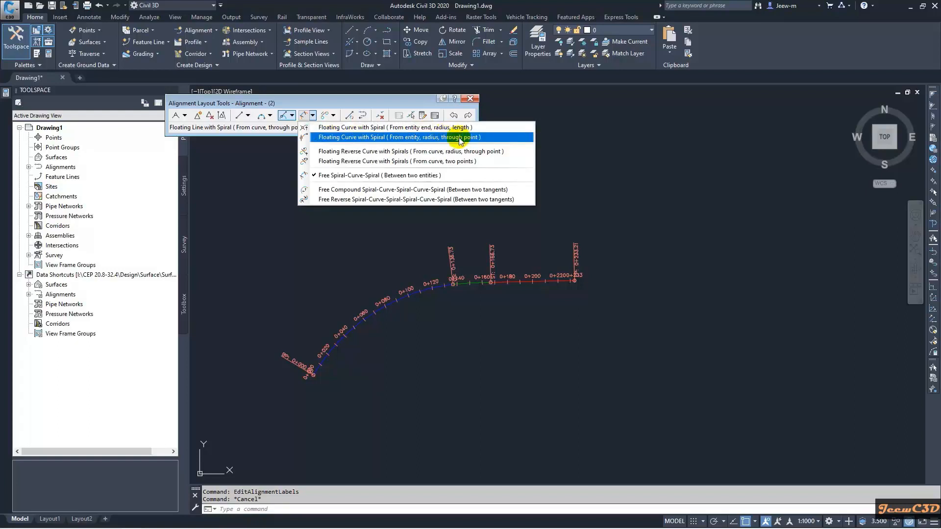
left_click(422, 138)
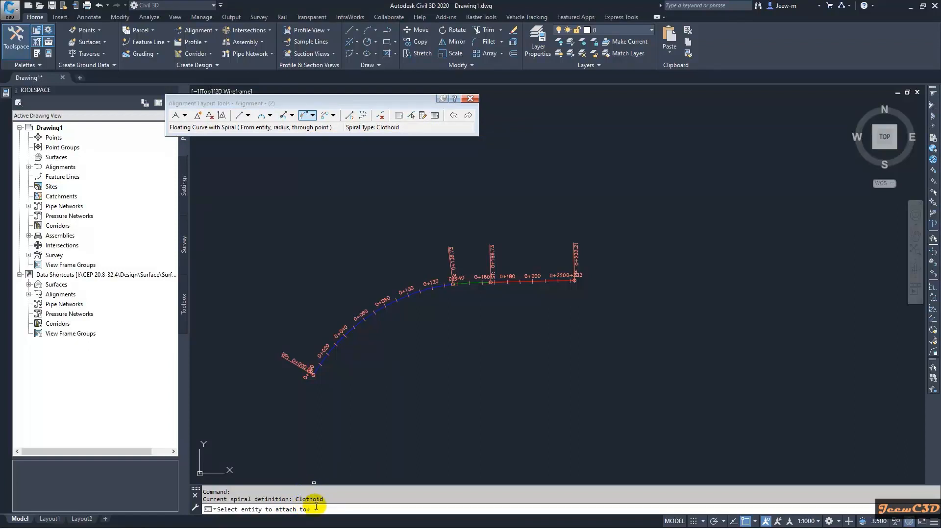
middle_click_drag(544, 376, 487, 384)
scroll(564, 277, "up", 4)
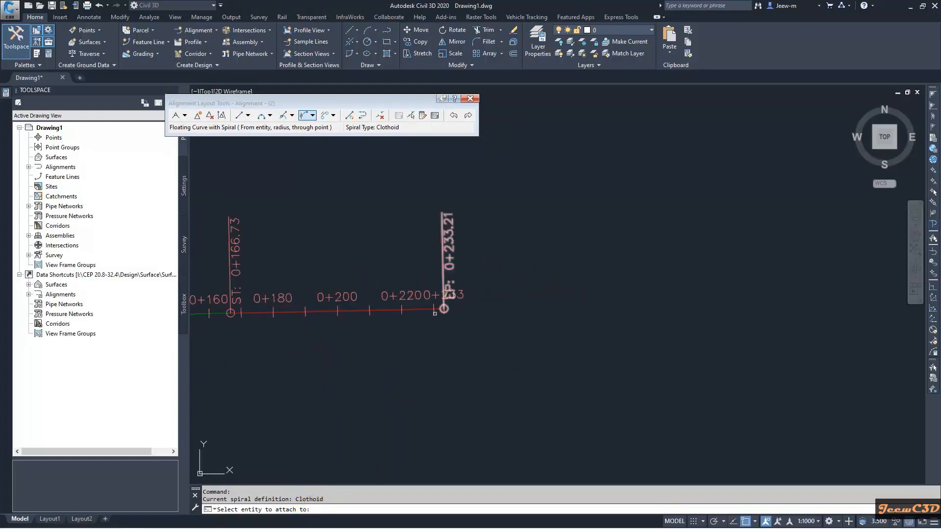
left_click(417, 309)
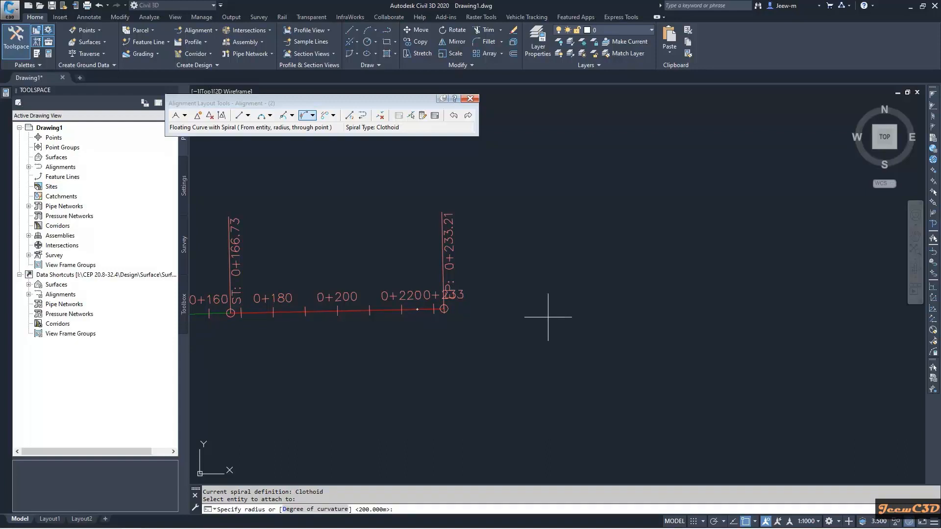
type("60")
key("Return")
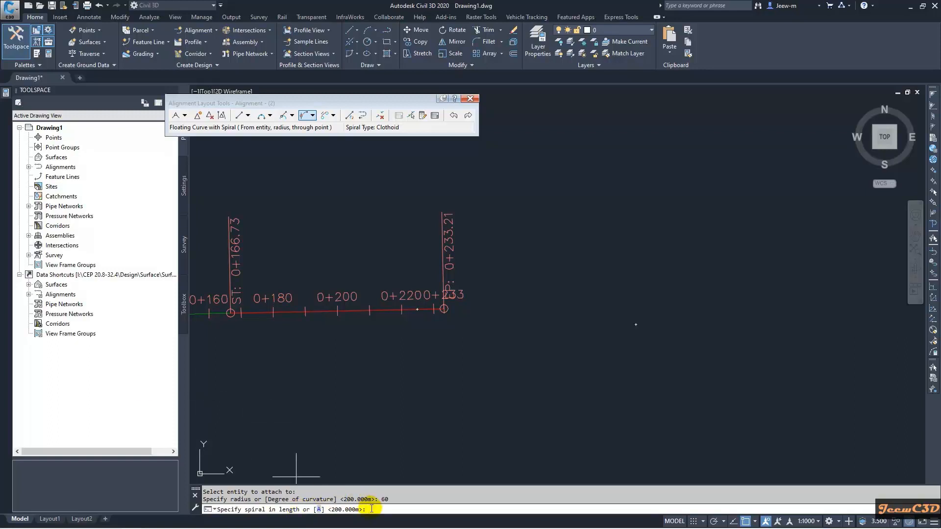
type("25")
key("Return")
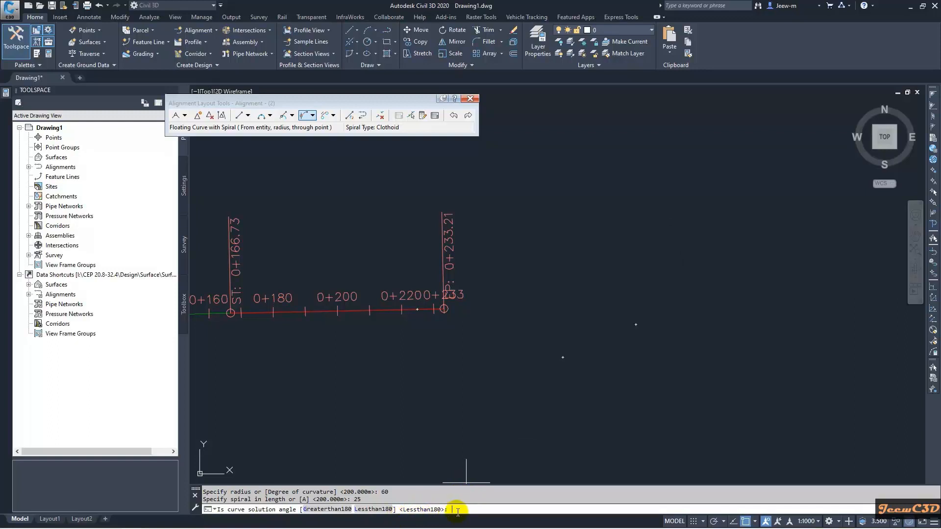
key("Return")
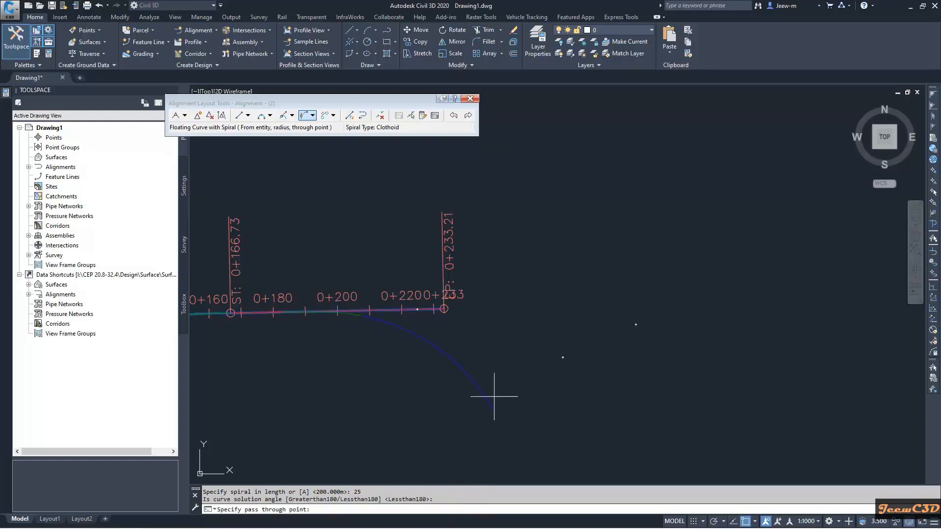
scroll(497, 356, "down", 3)
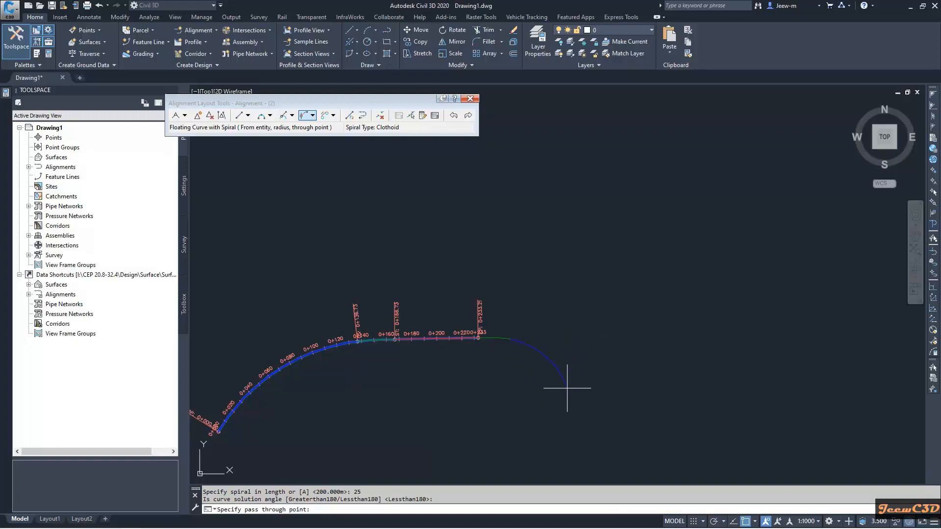
left_click(570, 380)
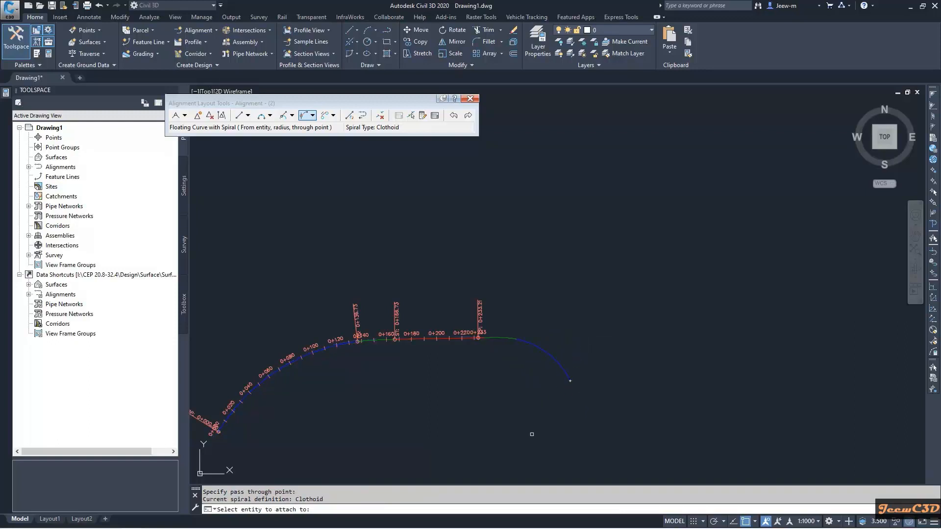
key("Return")
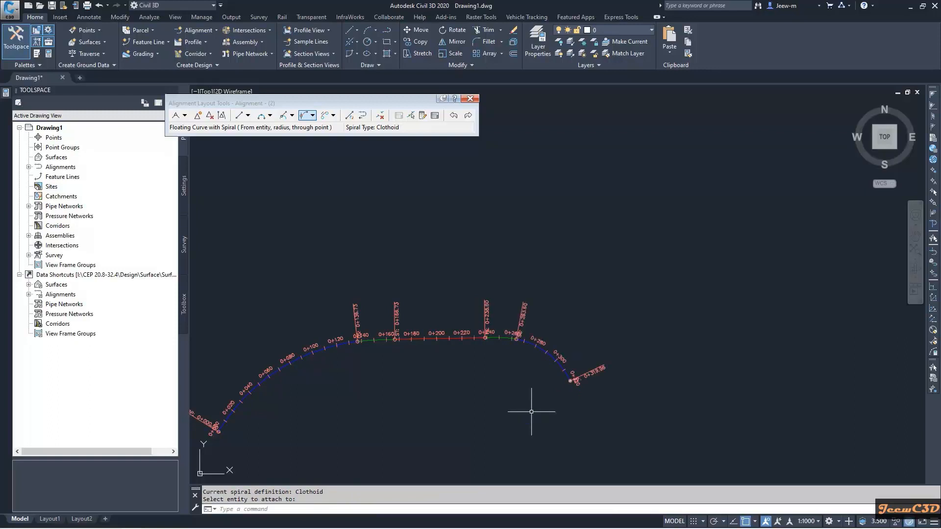
Examine the new spiral and curve's station labels and their layout parameters by selecting the curve sub-entity
scroll(520, 316, "up", 2)
scroll(503, 321, "up", 2)
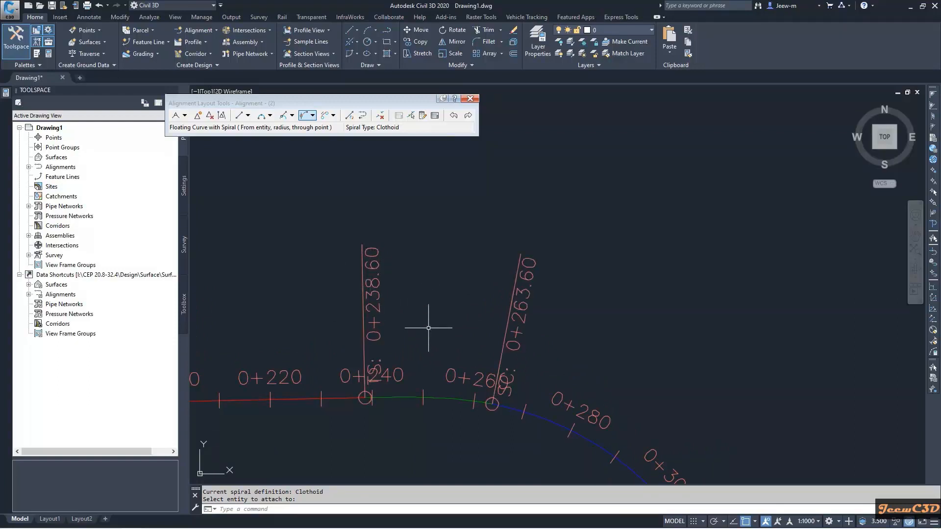
scroll(428, 328, "down", 2)
middle_click_drag(572, 362, 567, 272)
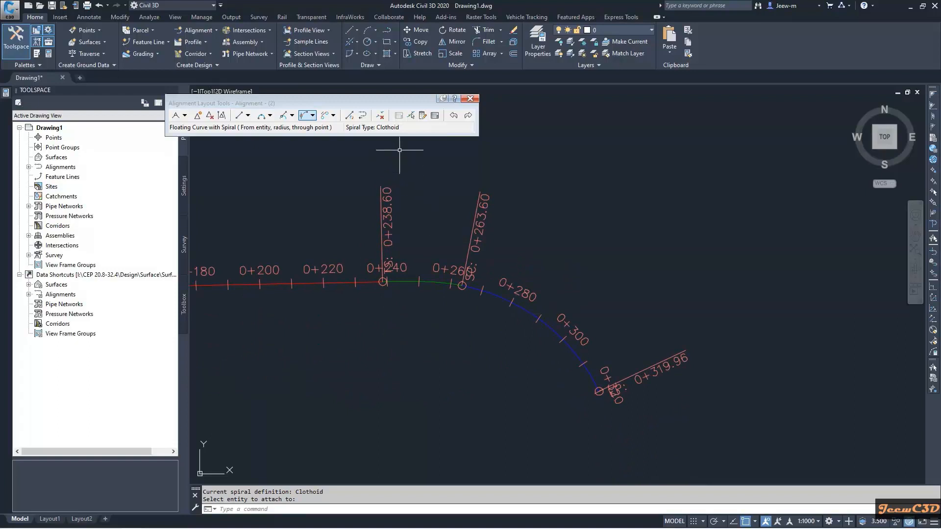
left_click(410, 116)
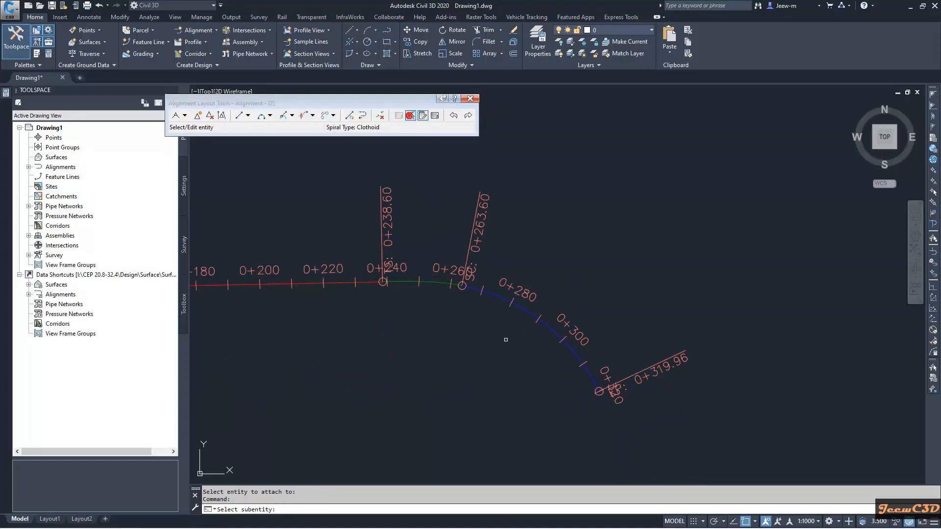
left_click(550, 328)
right_click(497, 345)
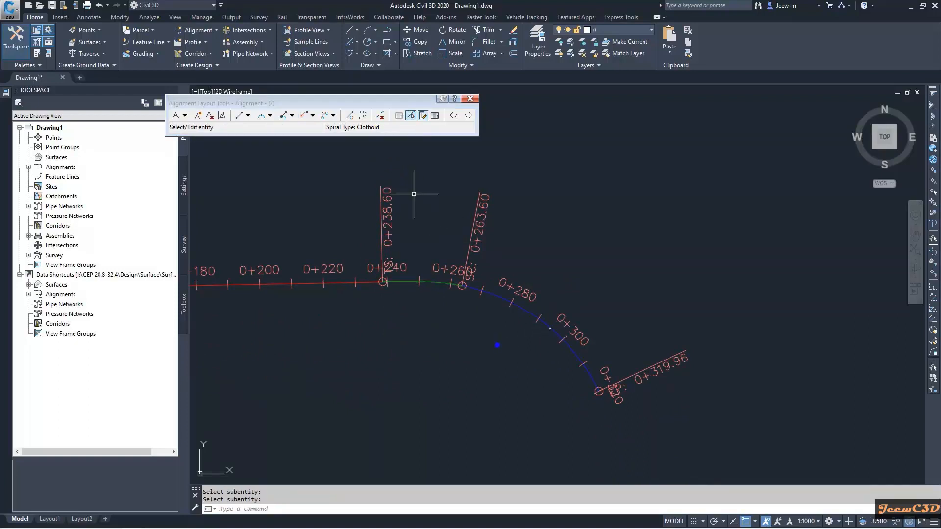
left_click(411, 115)
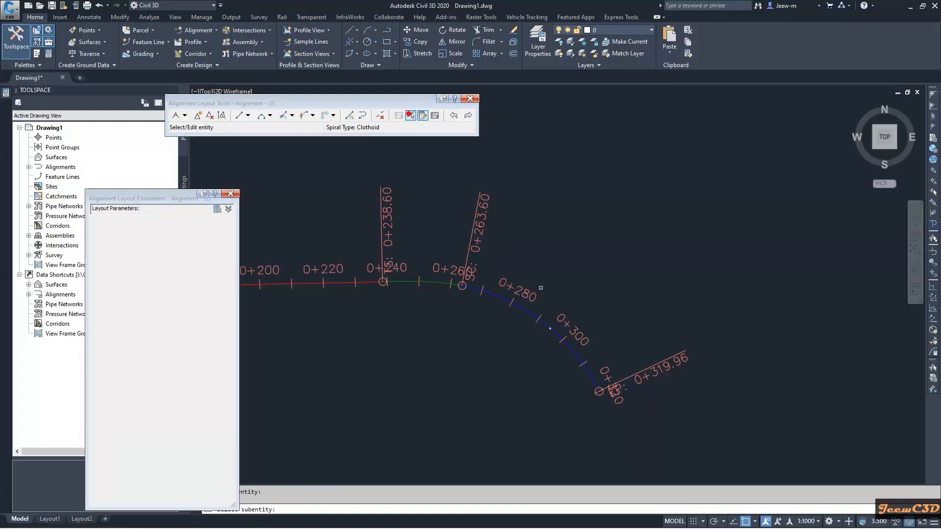
left_click(550, 328)
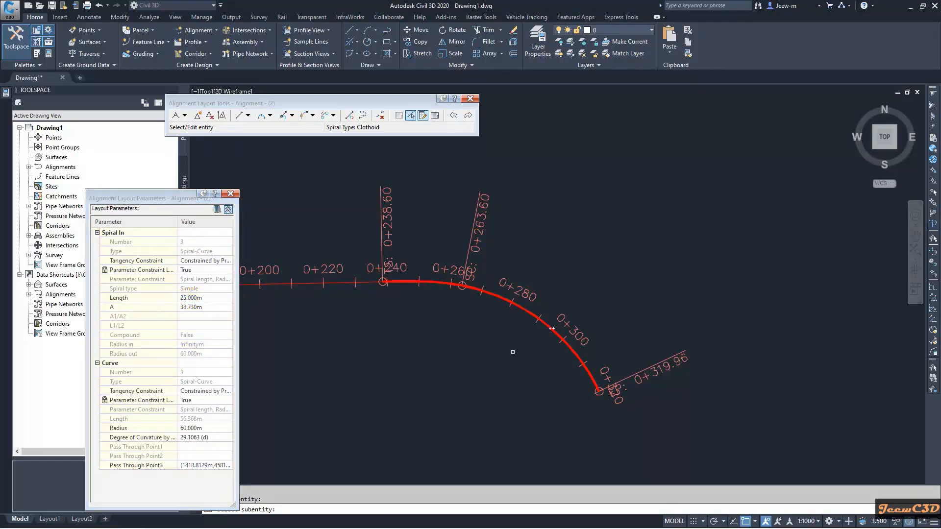
scroll(491, 391, "down", 2)
mouse_move(492, 391)
middle_mouse_down()
mouse_move(536, 319)
mouse_move(535, 346)
middle_mouse_up()
key("Escape")
scroll(534, 324, "down", 3)
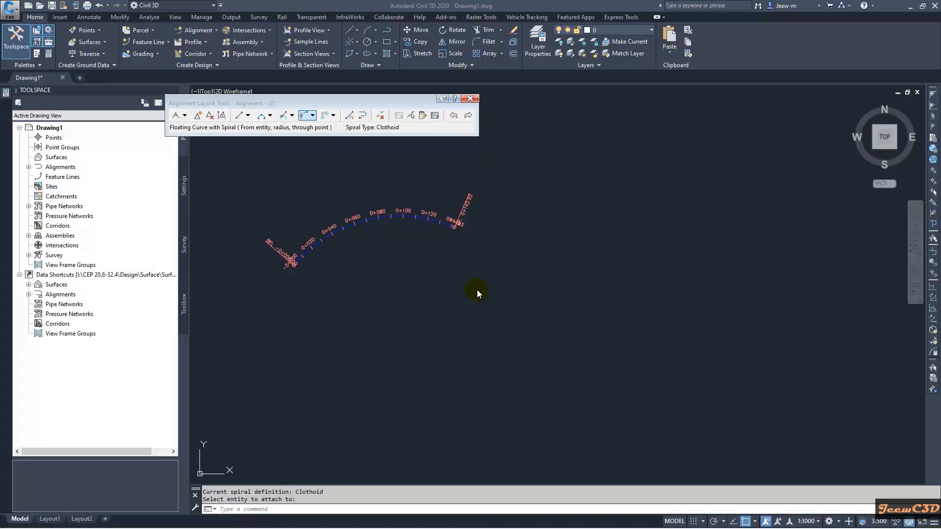
Attach a Floating Reverse Curve with Spirals (From curve, radius, through point) to the arc's end, with spiral in 25 m, radius 50 m and spiral out 30 m
left_click(311, 116)
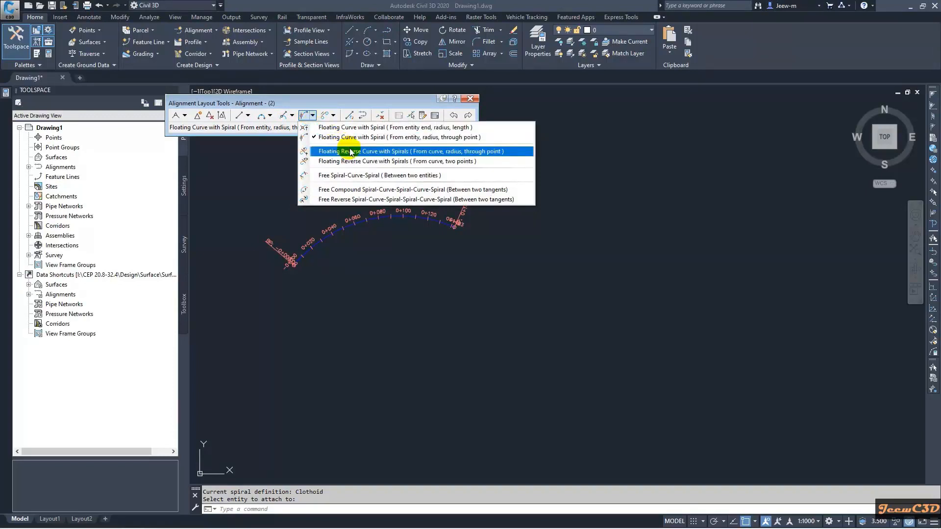
left_click(311, 117)
left_click(312, 116)
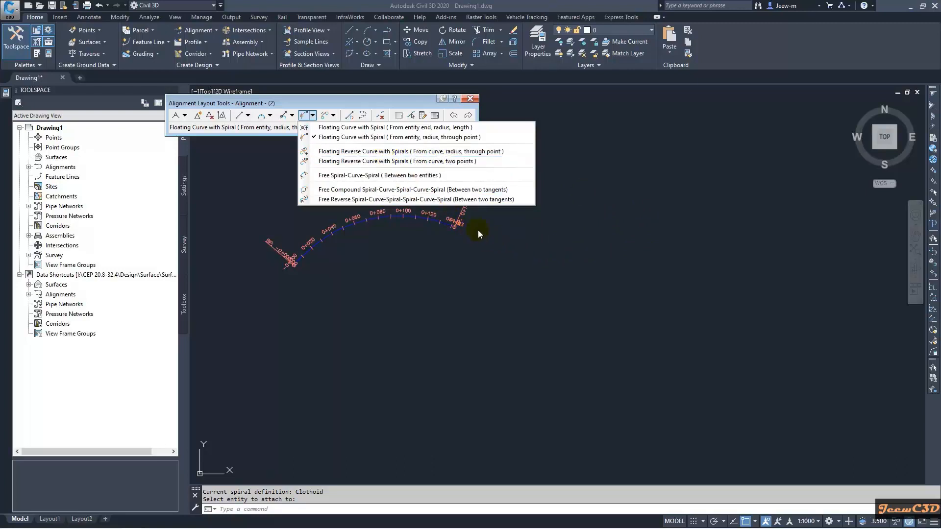
left_click(364, 152)
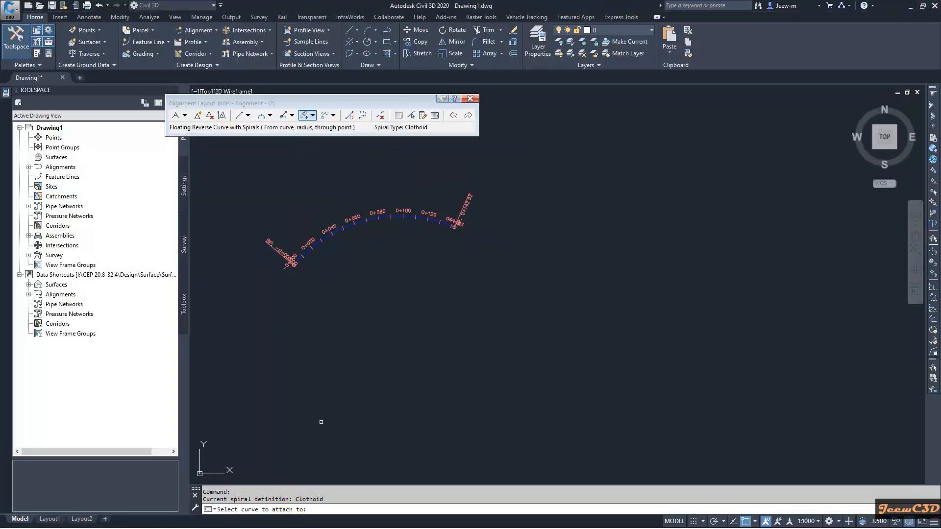
left_click(444, 224)
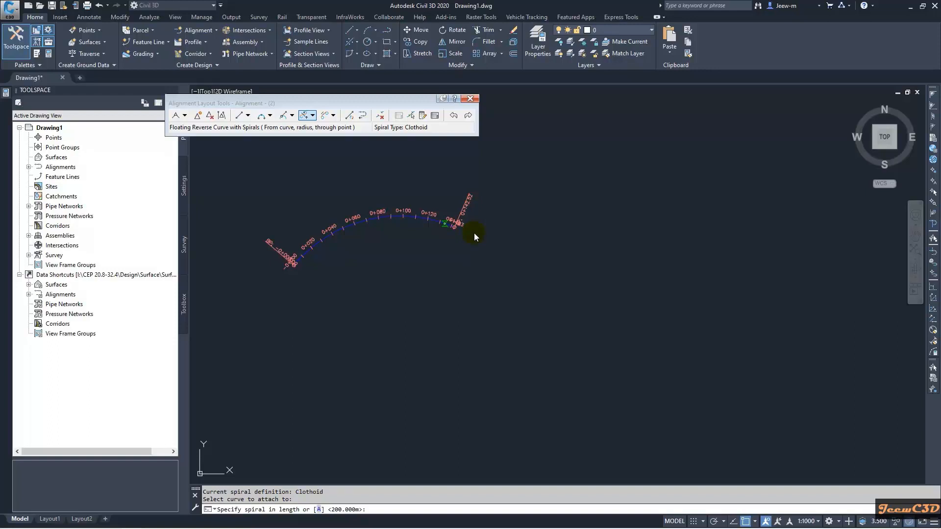
left_click(373, 509)
type("25")
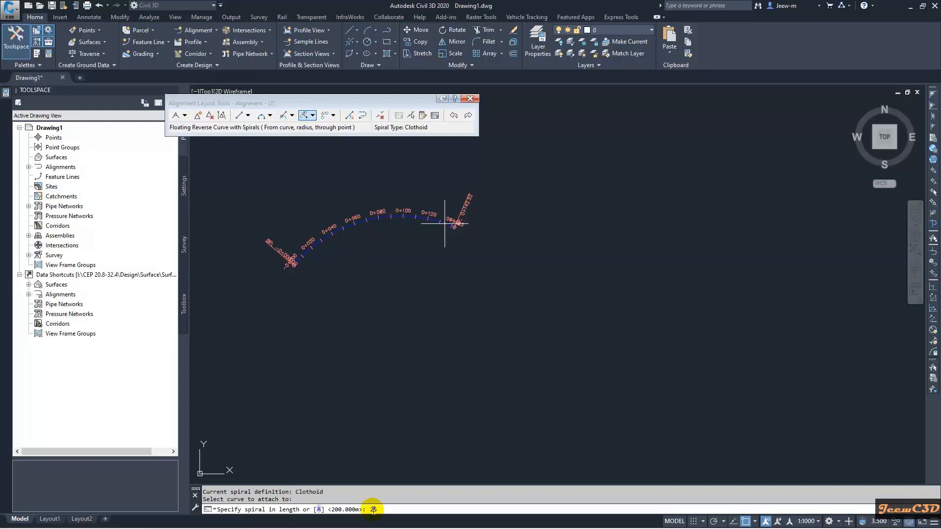
key("Return")
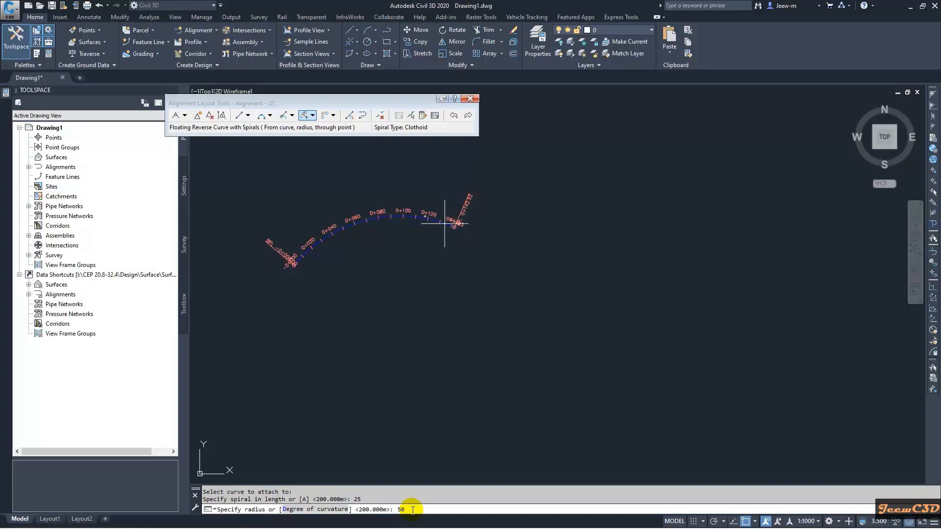
key("Return")
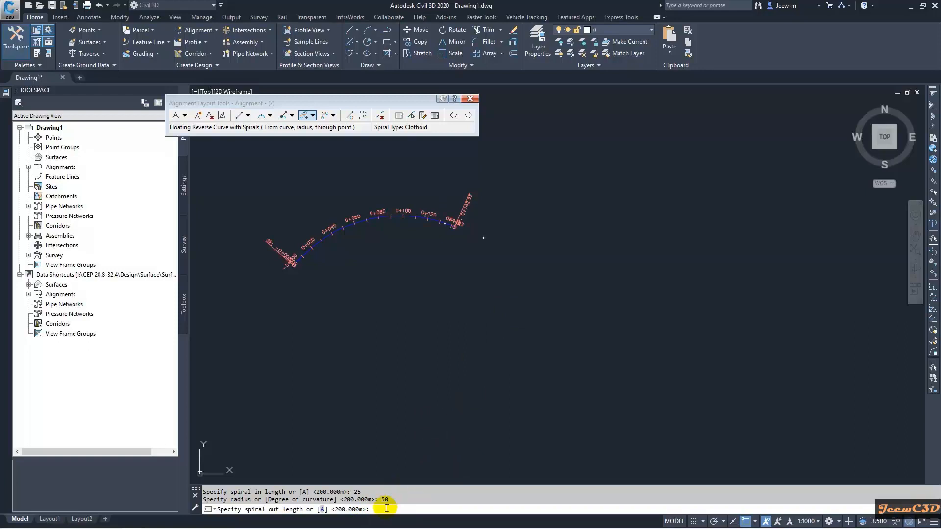
key("Return")
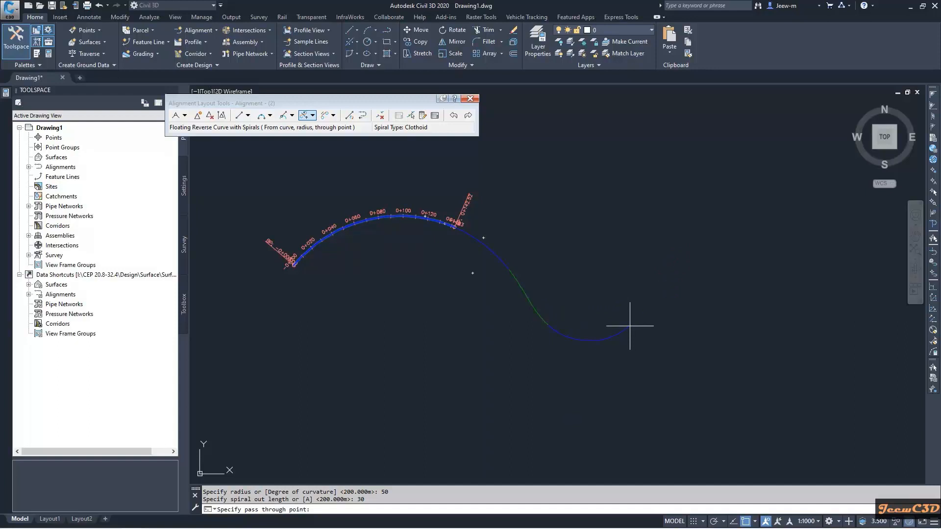
left_click(630, 326)
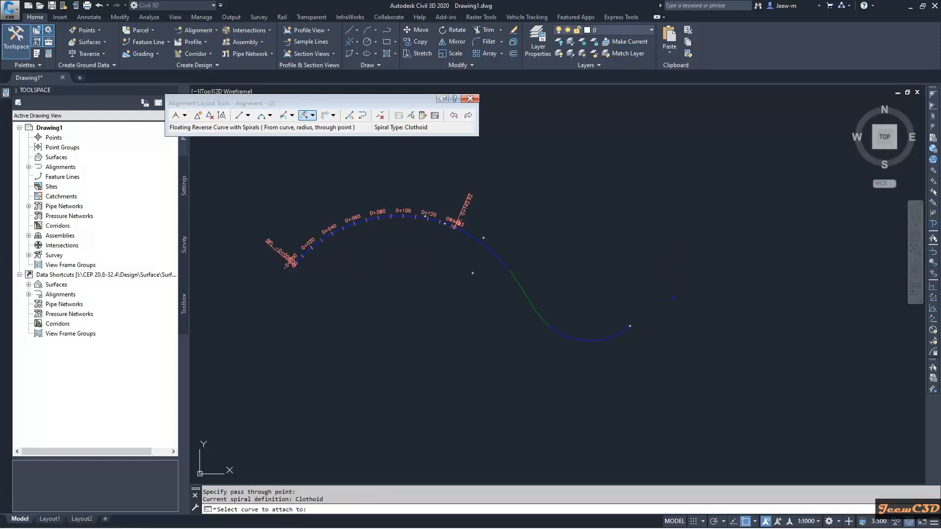
Examine the reverse curve's station labels and the layout parameters of its two spirals and curve
scroll(673, 299, "up", 8)
middle_click_drag(519, 284, 531, 185)
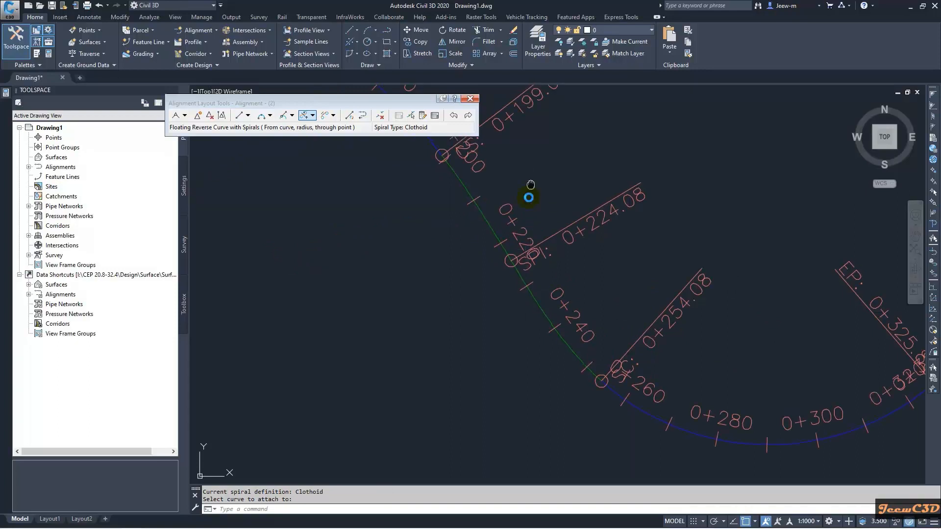
scroll(531, 185, "down", 1)
scroll(514, 294, "down", 1)
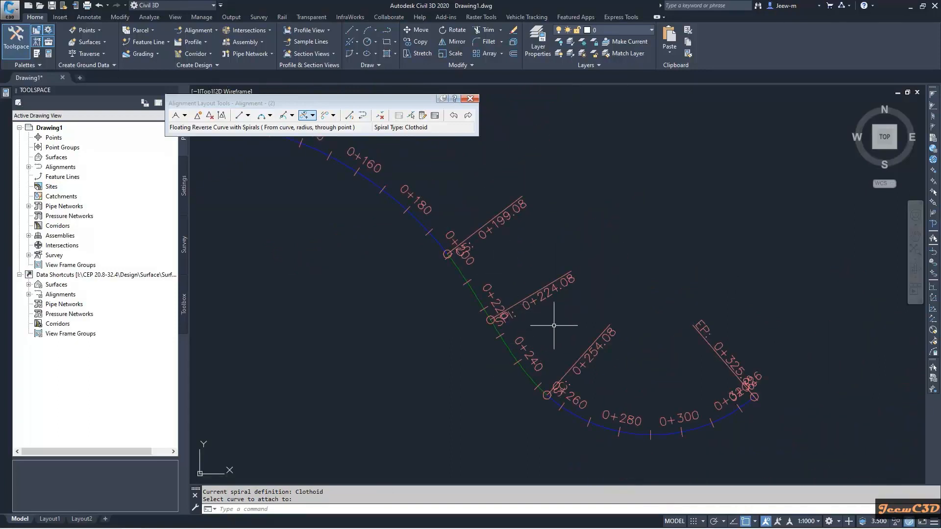
middle_click_drag(553, 326, 518, 281)
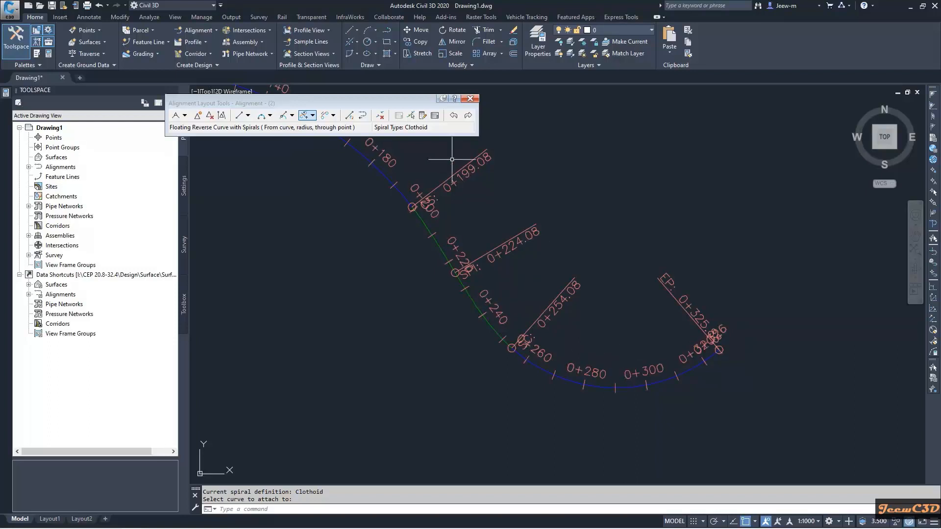
left_click(411, 115)
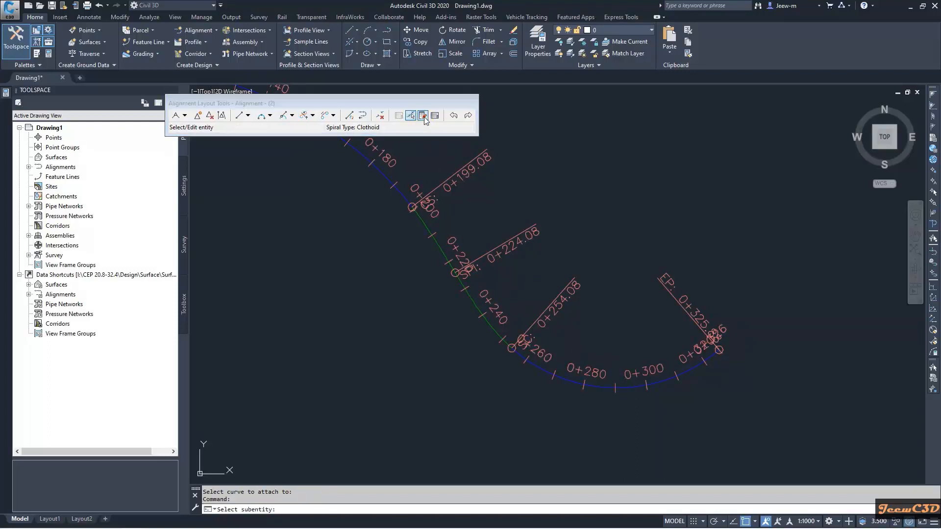
left_click(423, 116)
left_click(621, 388)
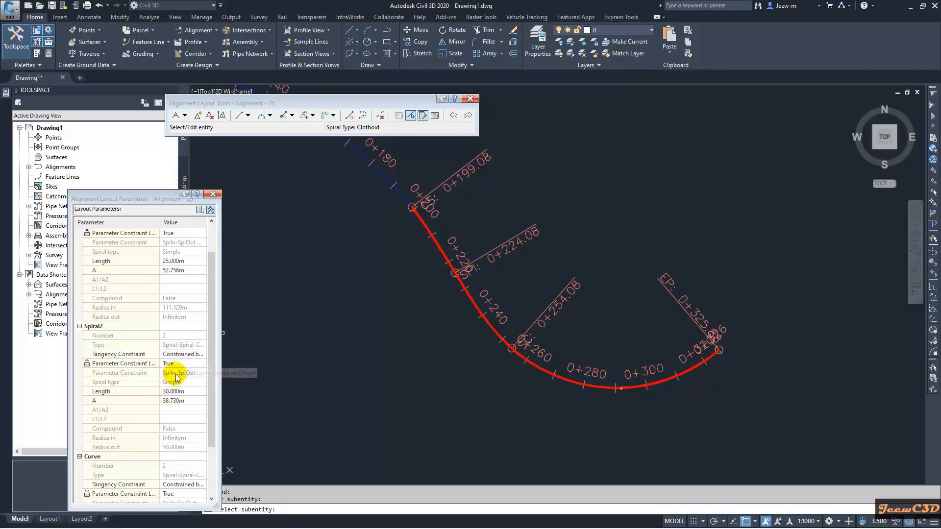
scroll(177, 378, "down", 1)
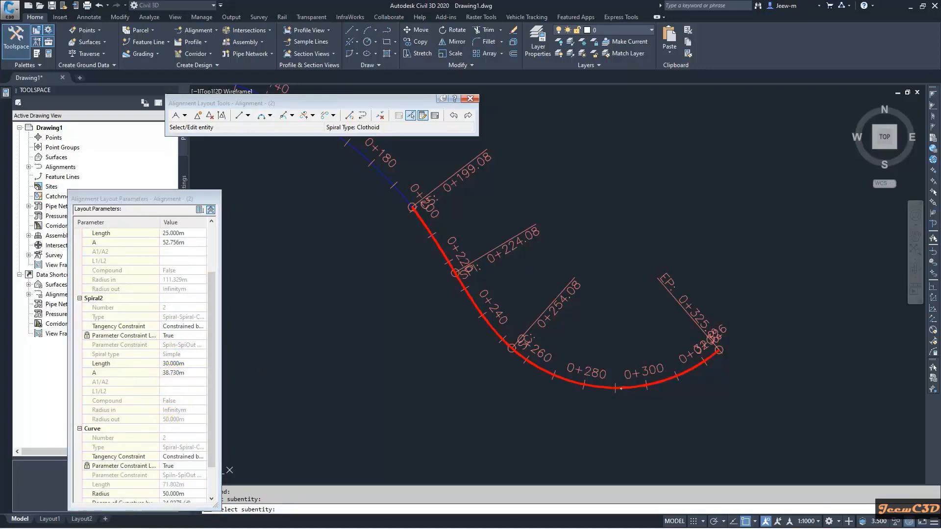
middle_click_drag(400, 328, 452, 350)
key("Escape")
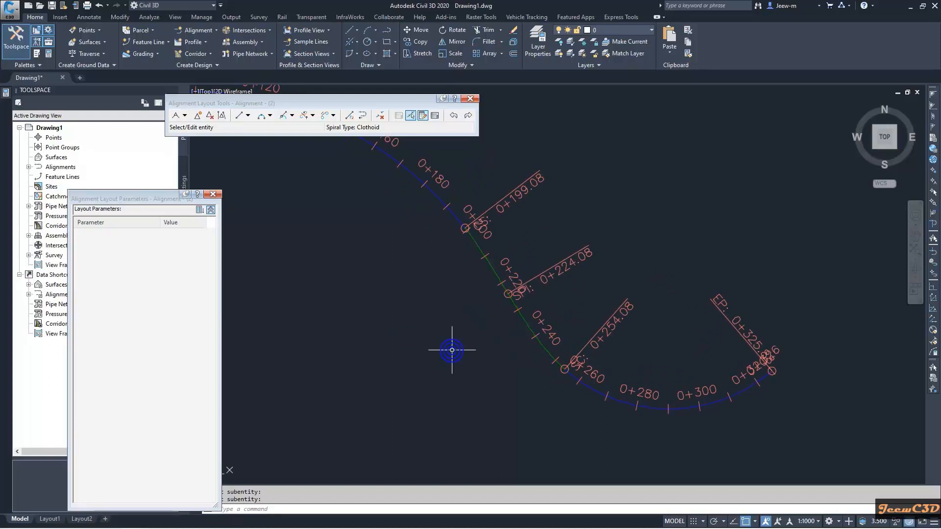
scroll(451, 350, "down", 4)
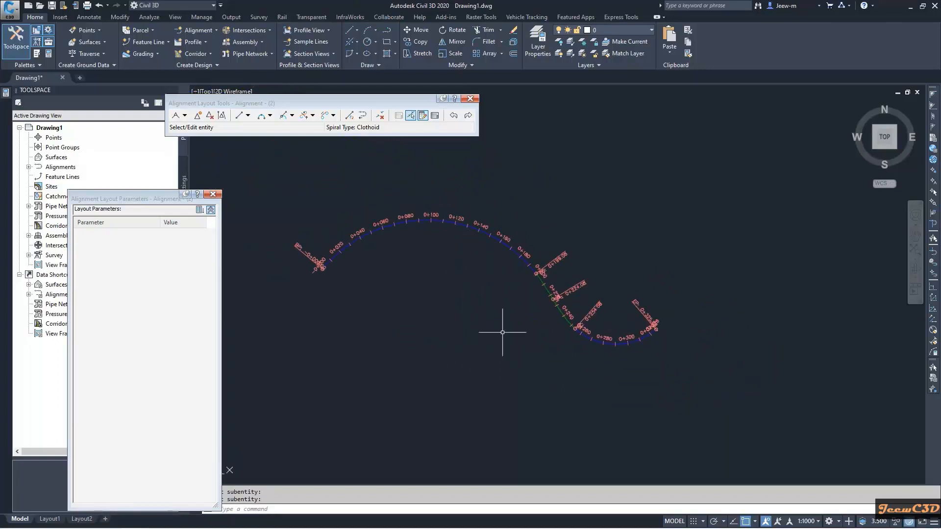
mouse_move(503, 330)
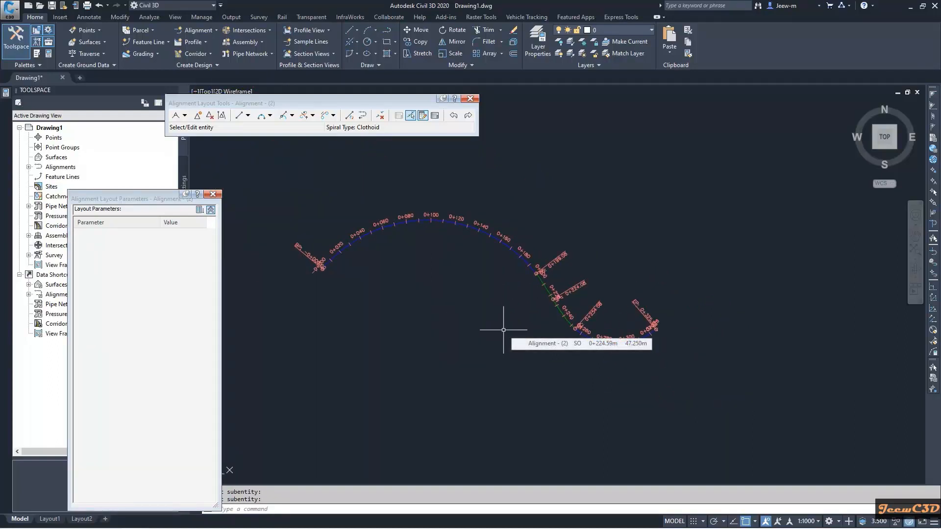
scroll(504, 330, "down", 2)
middle_click_drag(504, 329, 437, 285)
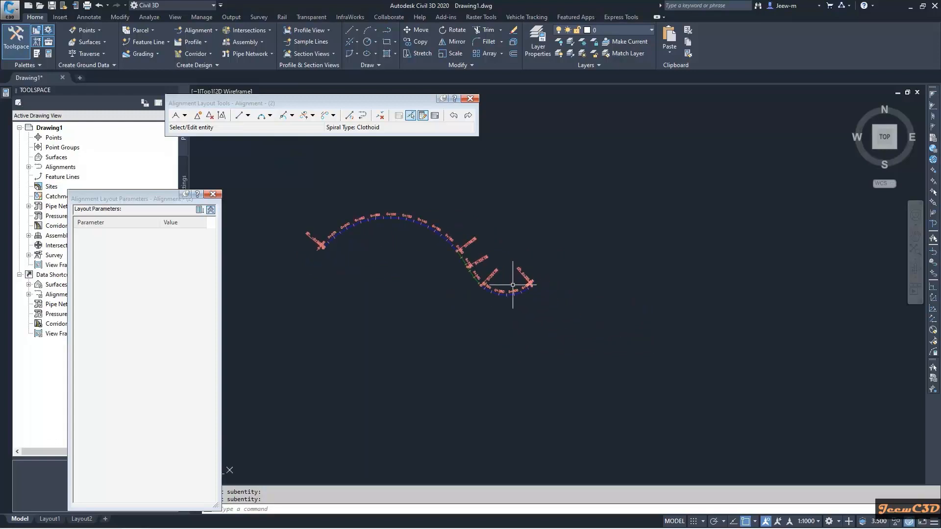
scroll(513, 283, "up", 4)
Attach a Floating Reverse Curve with Spirals (From curve, two points) to the alignment's end curve, with spiral in 25 m and spiral out 20 m, arching upward
left_click(312, 115)
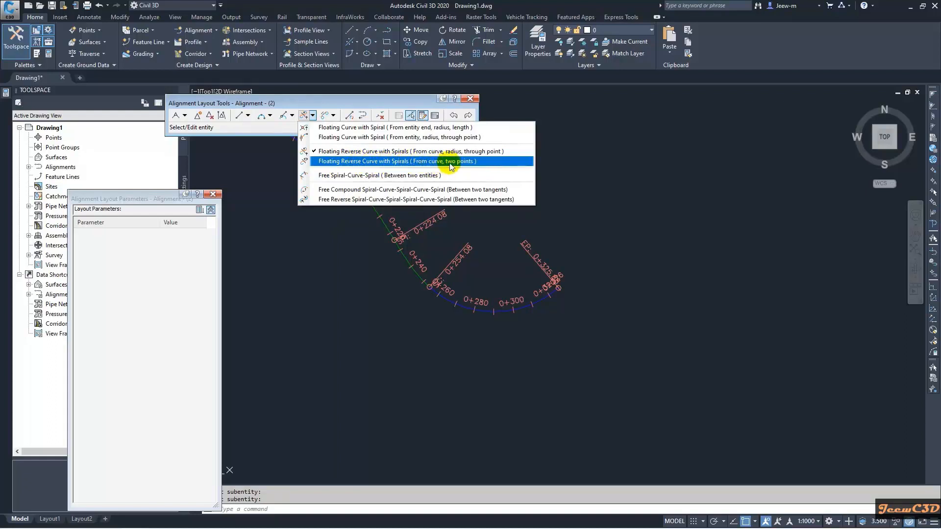
left_click(391, 162)
scroll(463, 336, "down", 2)
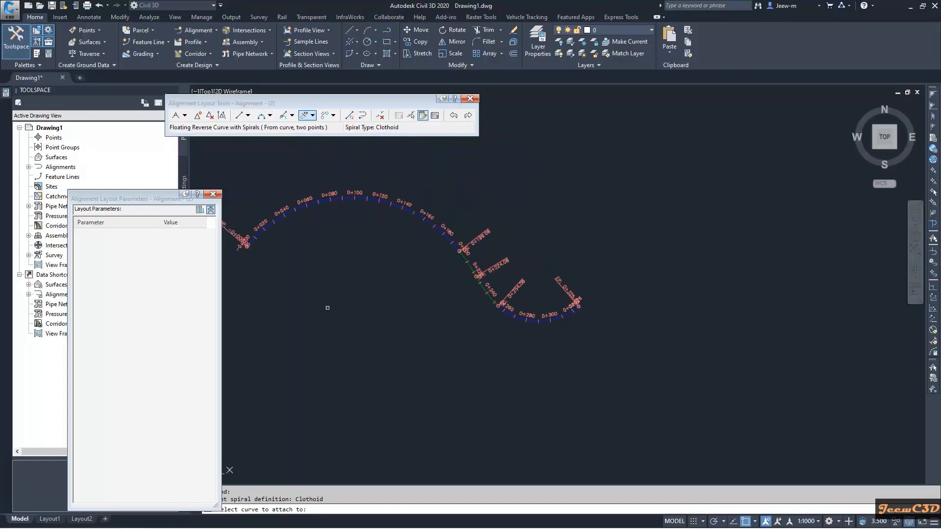
left_click(213, 194)
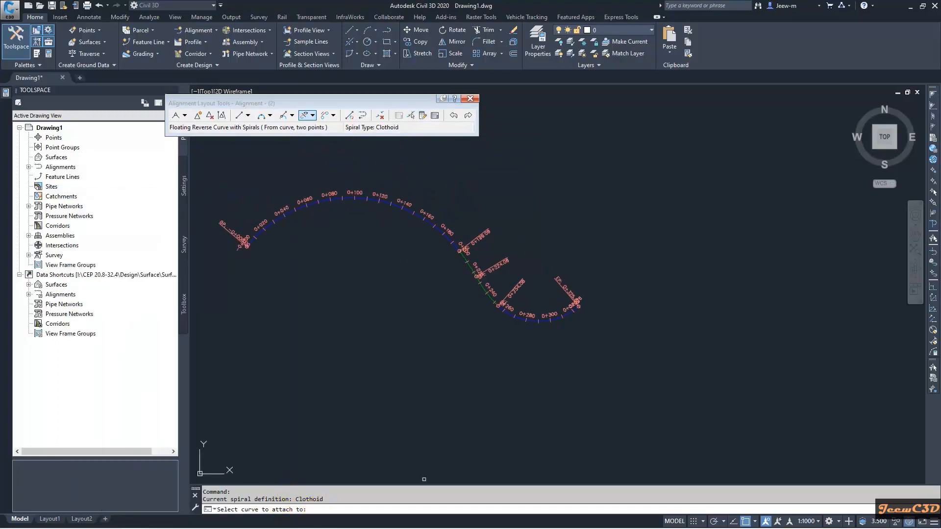
scroll(593, 319, "up", 6)
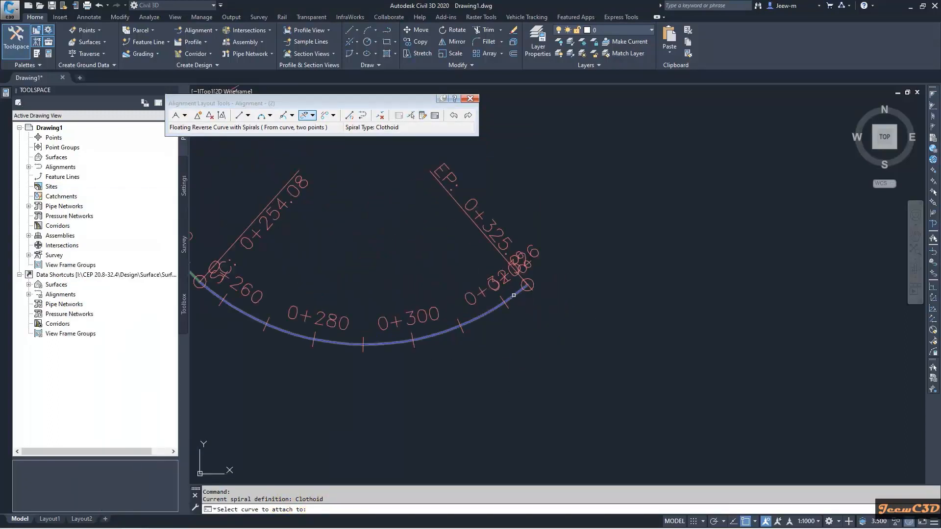
left_click(513, 295)
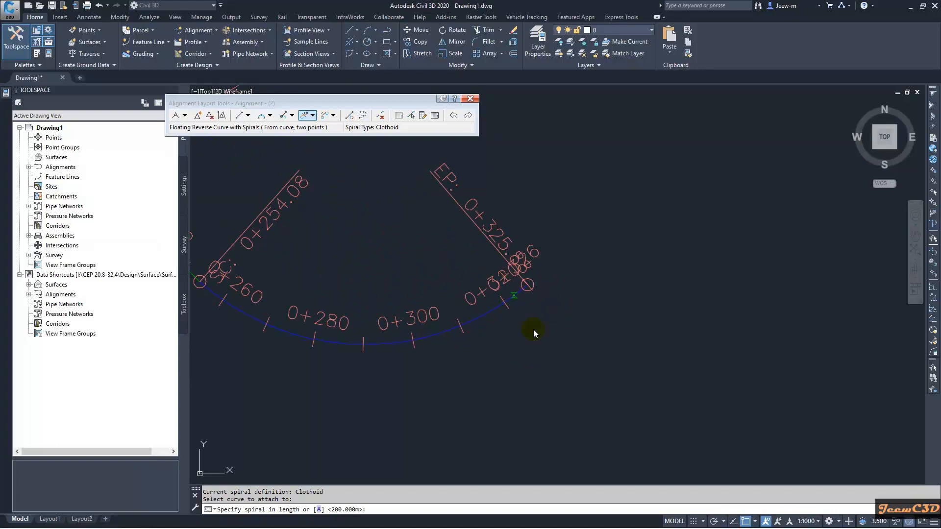
scroll(533, 329, "down", 4)
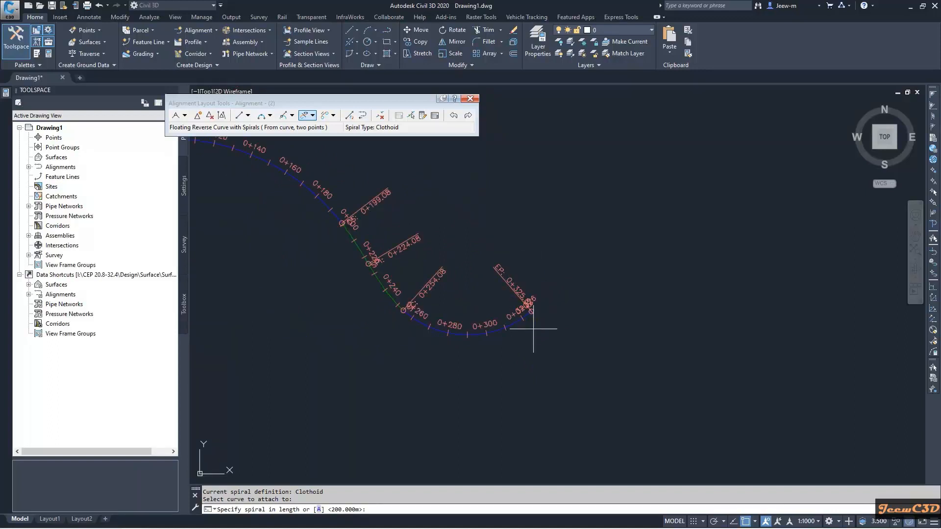
key("Return")
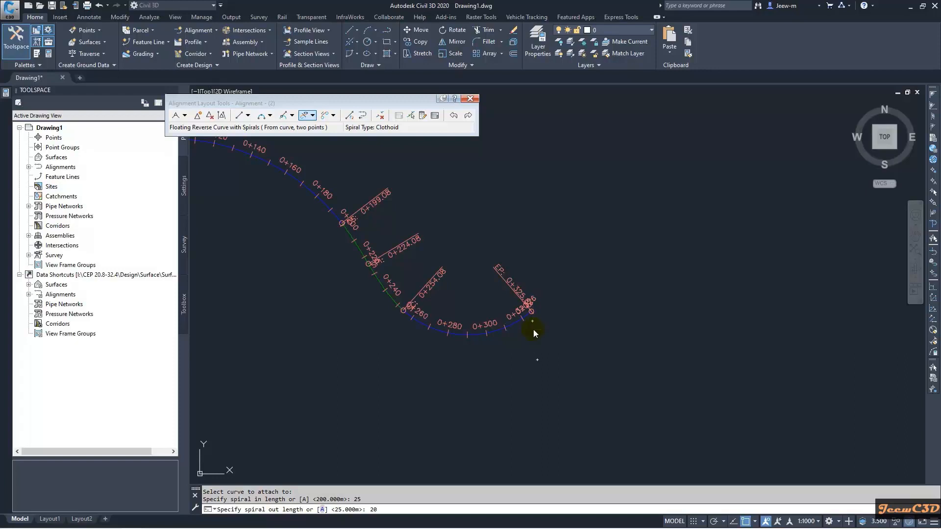
key("Return")
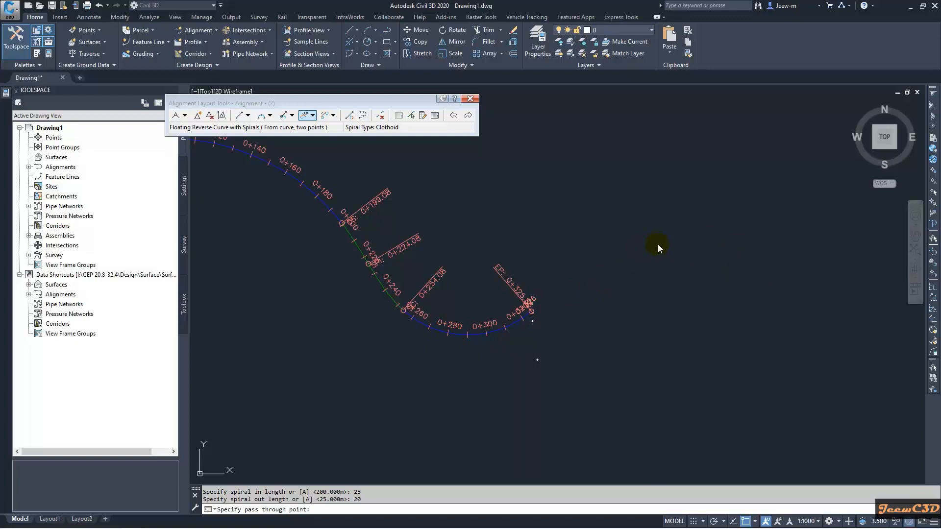
left_click(602, 260)
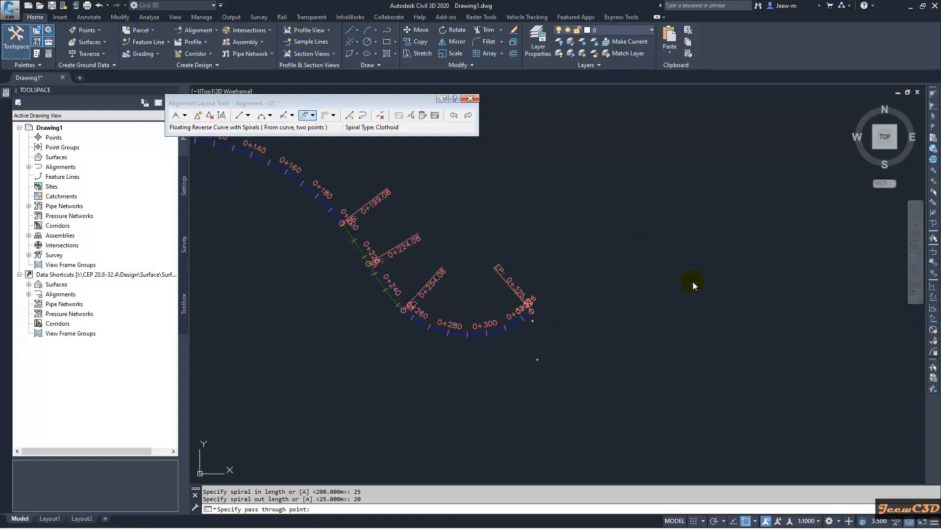
left_click(682, 269)
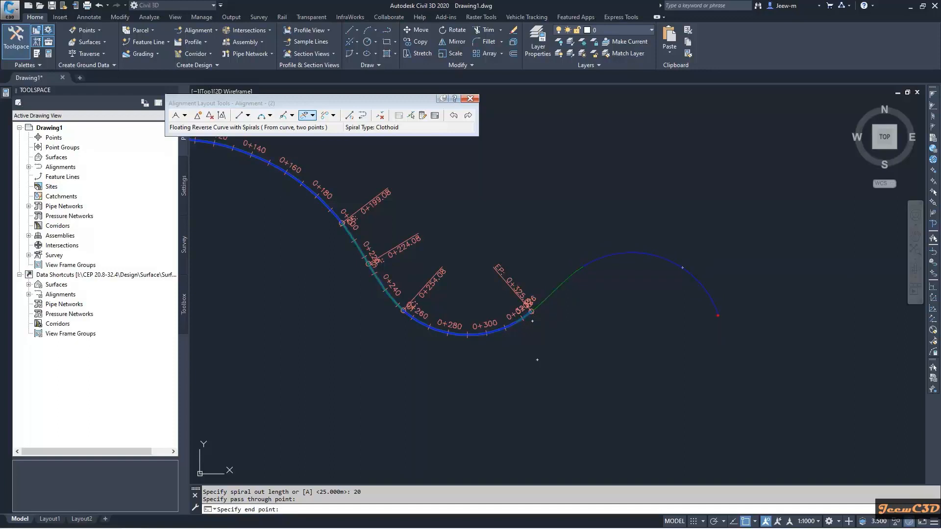
left_click(718, 315)
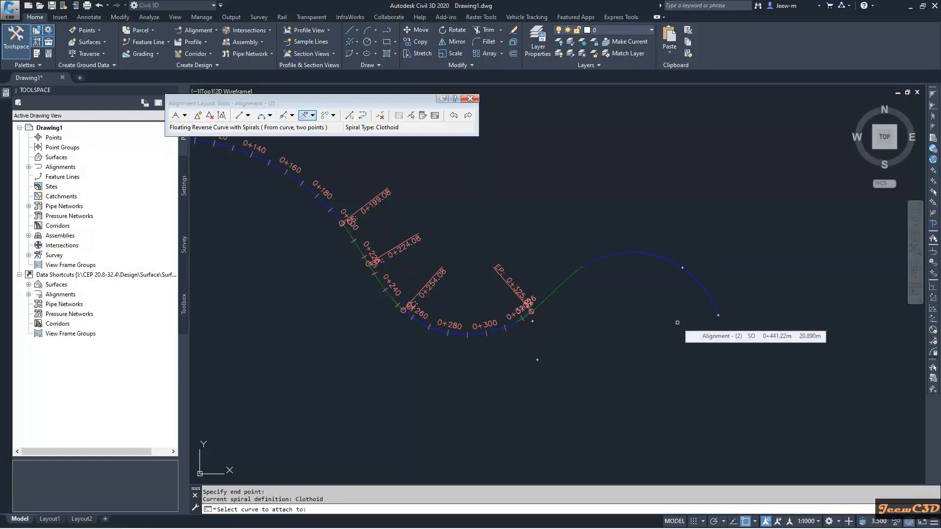
Inspect the station labels and layout parameters of the two-point reverse curve and its spirals
scroll(542, 294, "up", 3)
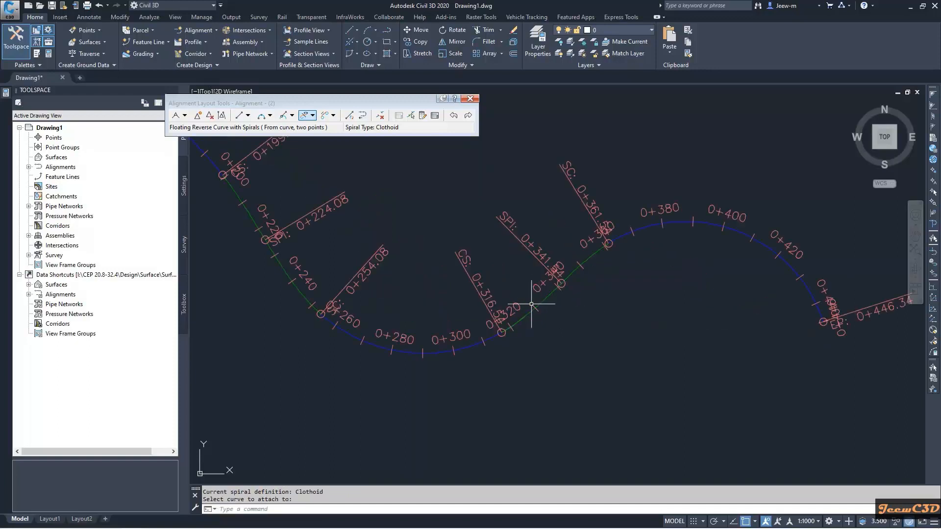
middle_click_drag(499, 294, 494, 301)
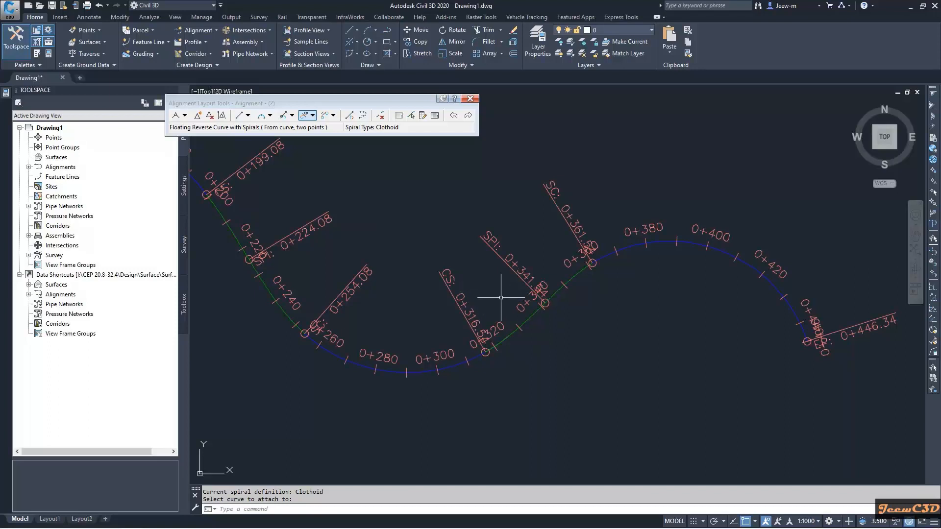
scroll(608, 284, "down", 2)
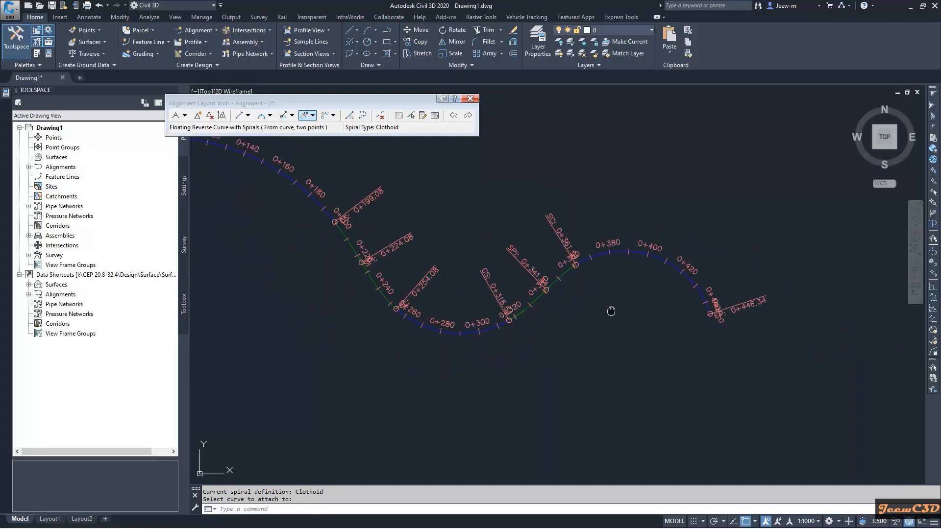
left_click(412, 116)
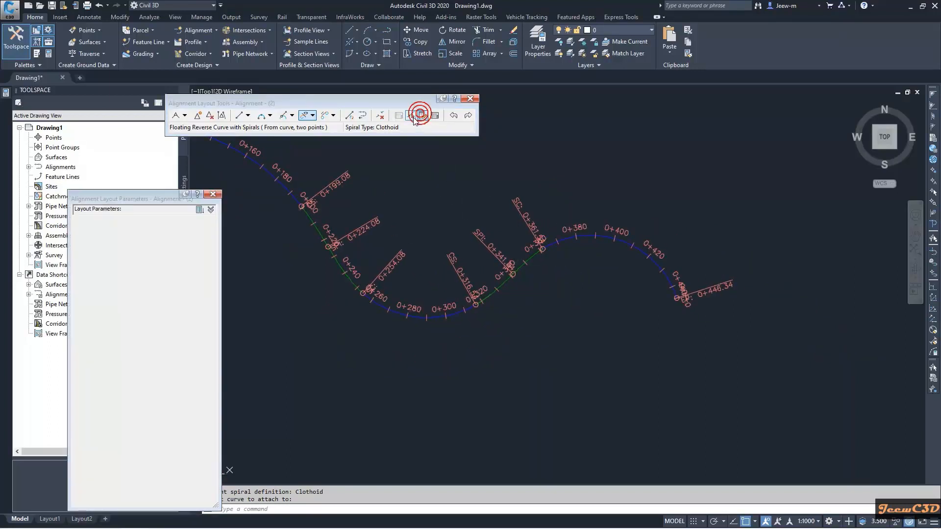
left_click(626, 247)
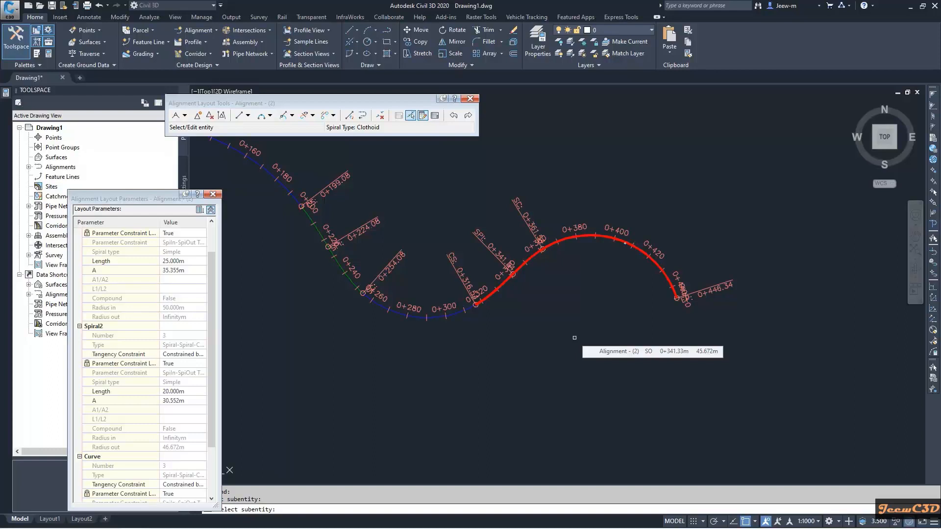
key("Escape")
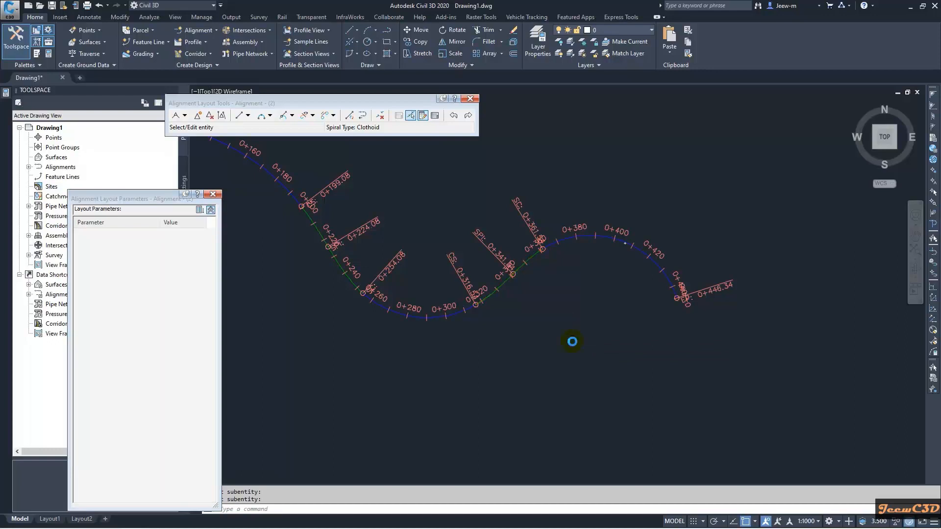
scroll(573, 318, "down", 4)
middle_click_drag(573, 317, 517, 309)
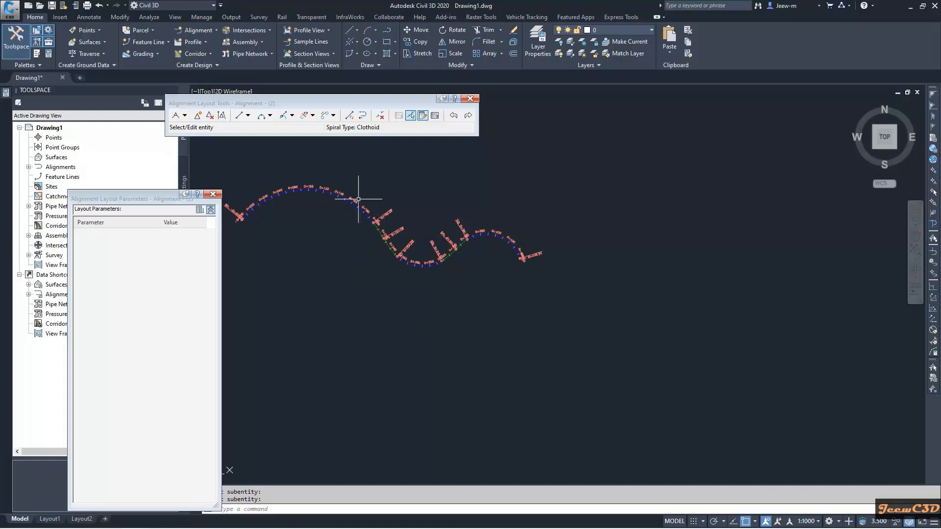
left_click(313, 116)
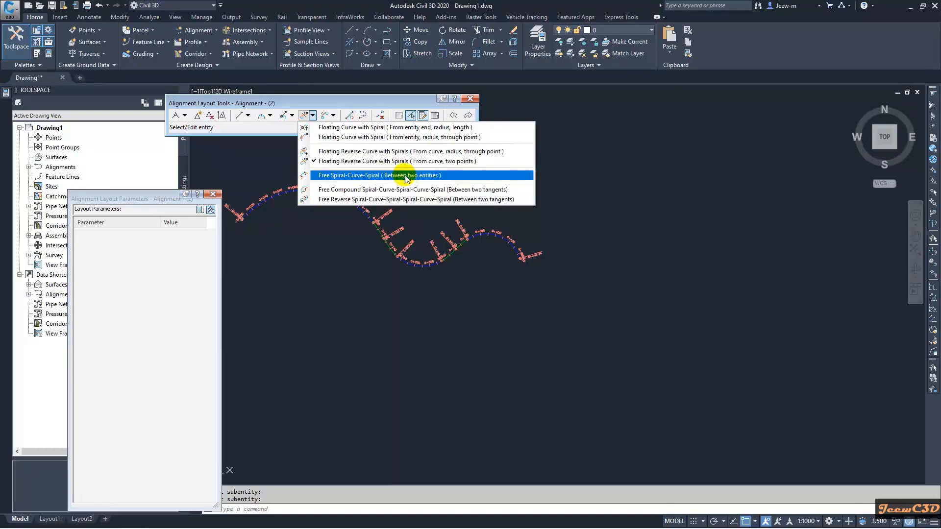
left_click(495, 272)
scroll(521, 255, "up", 4)
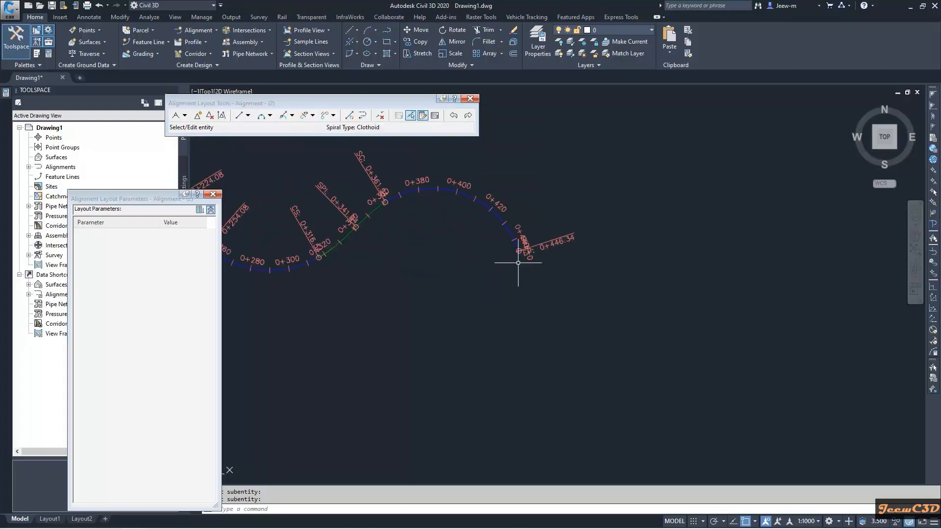
scroll(550, 329, "down", 2)
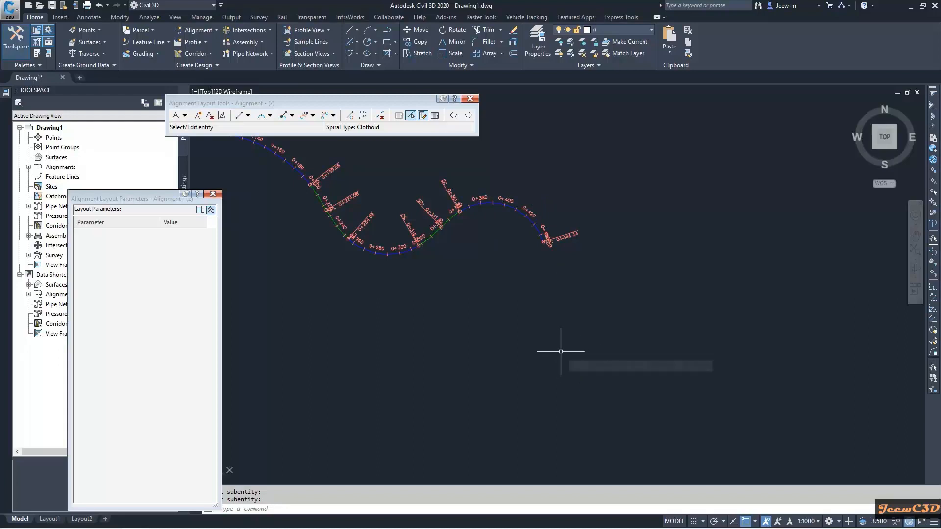
middle_click_drag(544, 349, 504, 308)
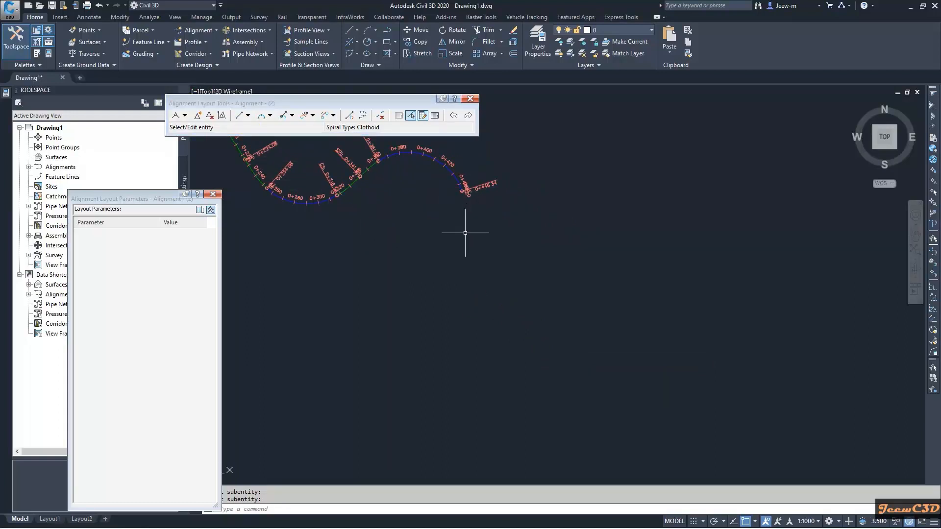
scroll(466, 257, "down", 2)
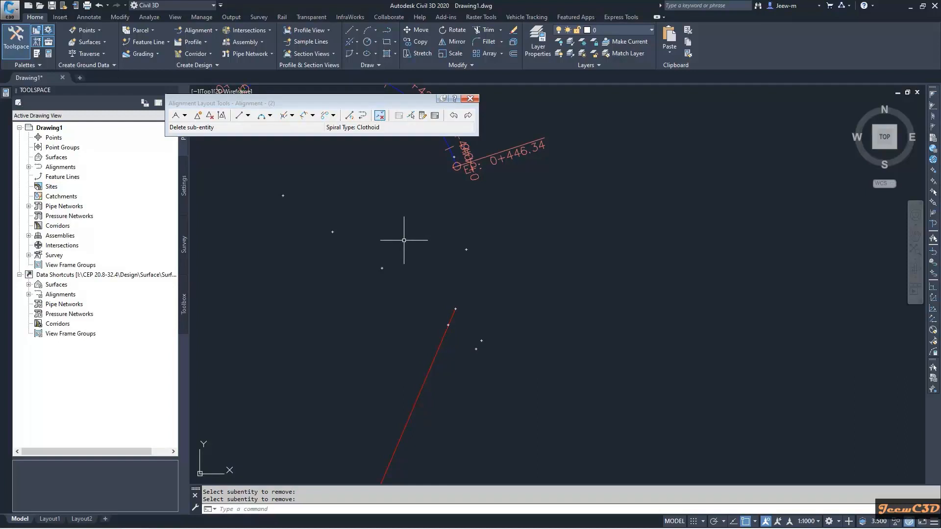
left_click(313, 116)
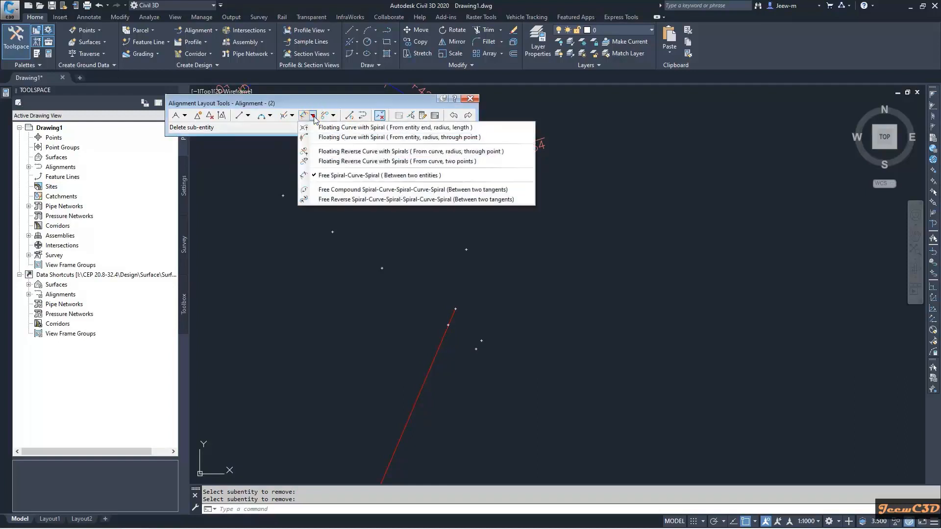
left_click(360, 177)
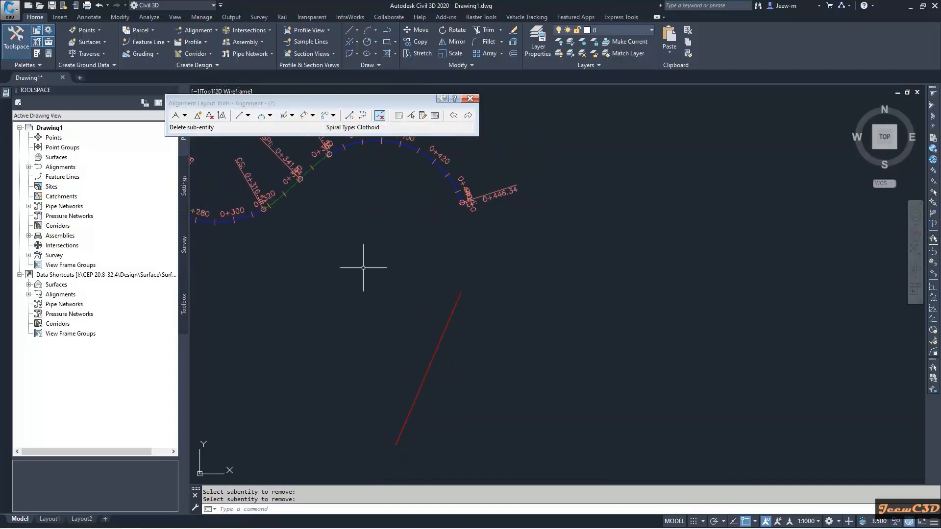
scroll(361, 250, "down", 2)
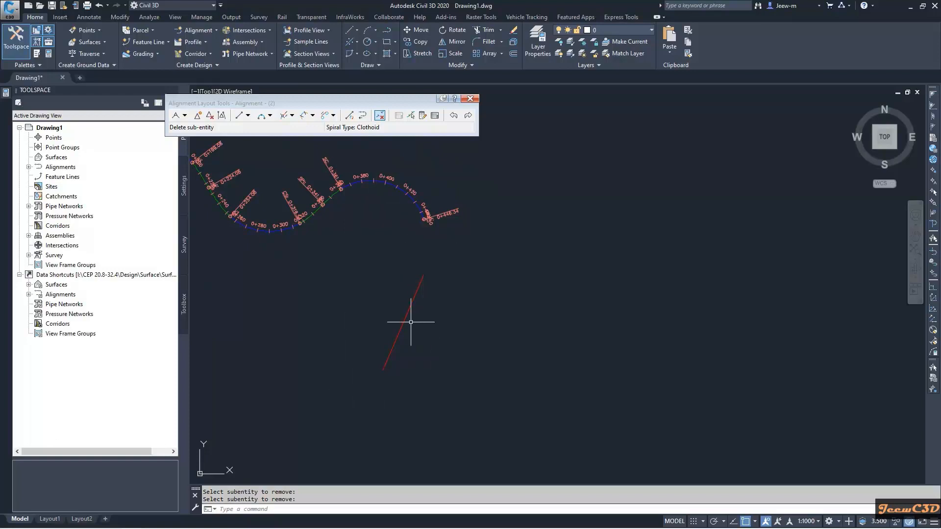
left_click(312, 115)
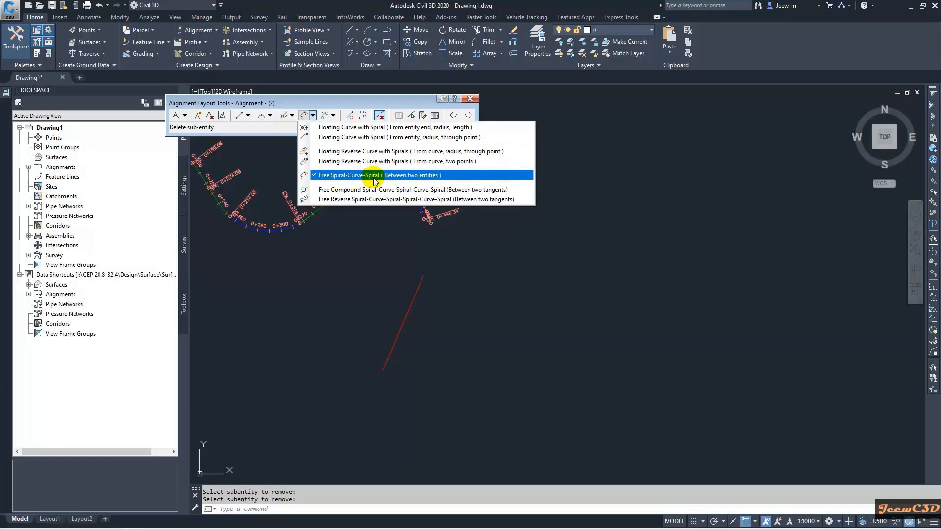
left_click(375, 177)
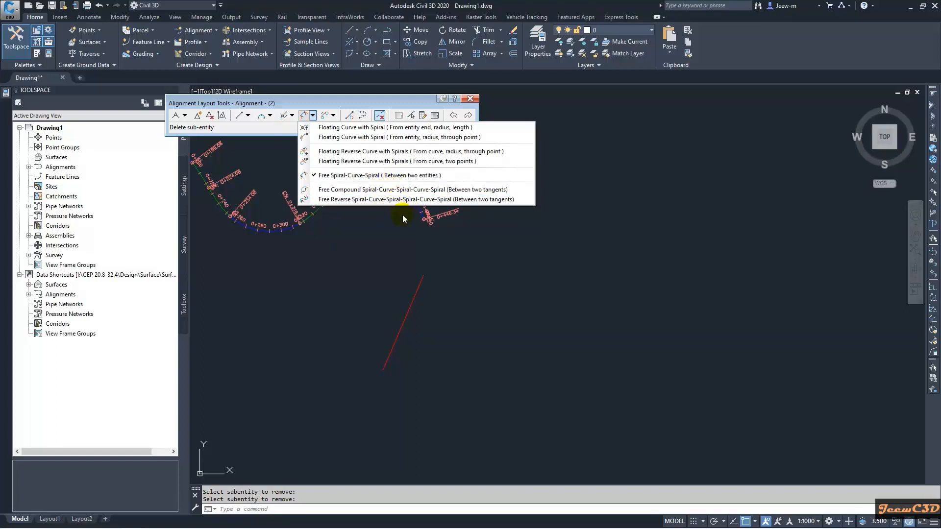
middle_click_drag(387, 233, 351, 246)
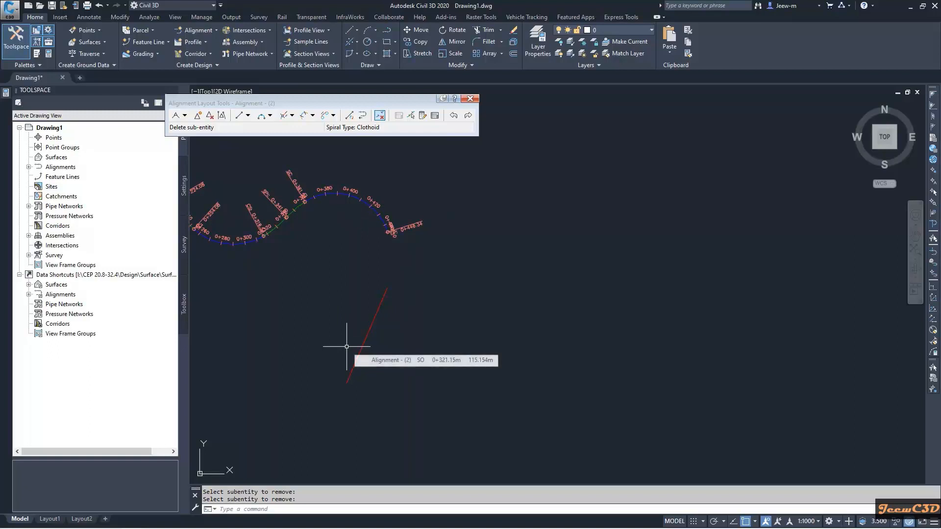
Join the alignment's end curve to the separate red line with a Free Spiral-Curve-Spiral, solution angle less than 180, radius 80 m, spirals in and out 20 m
left_click(313, 118)
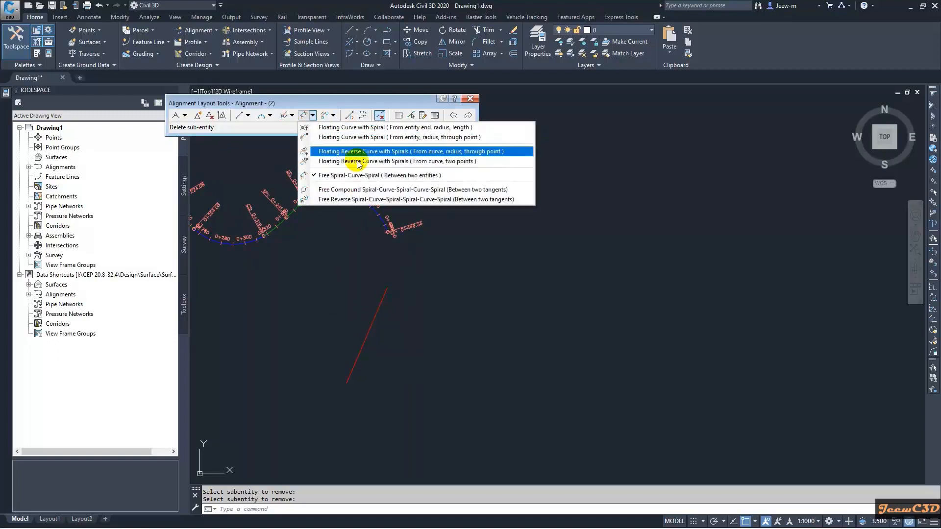
left_click(353, 173)
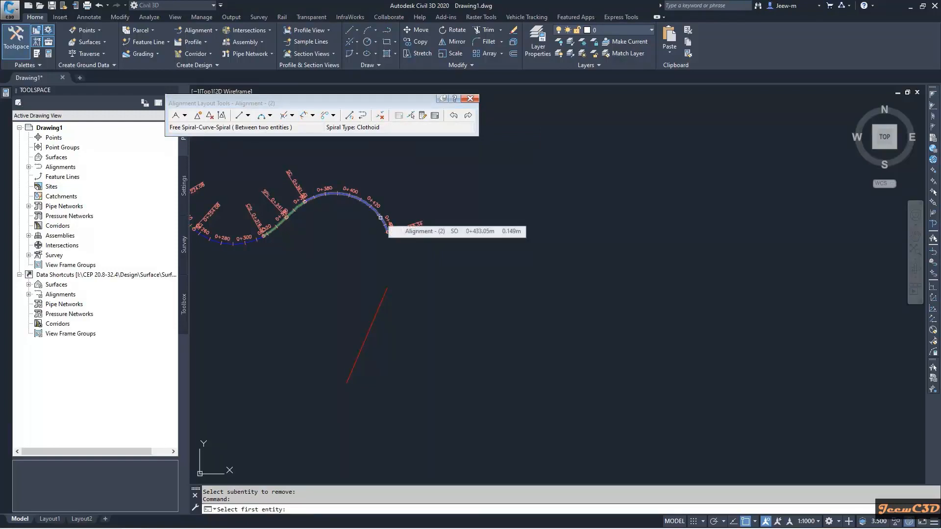
left_click(380, 217)
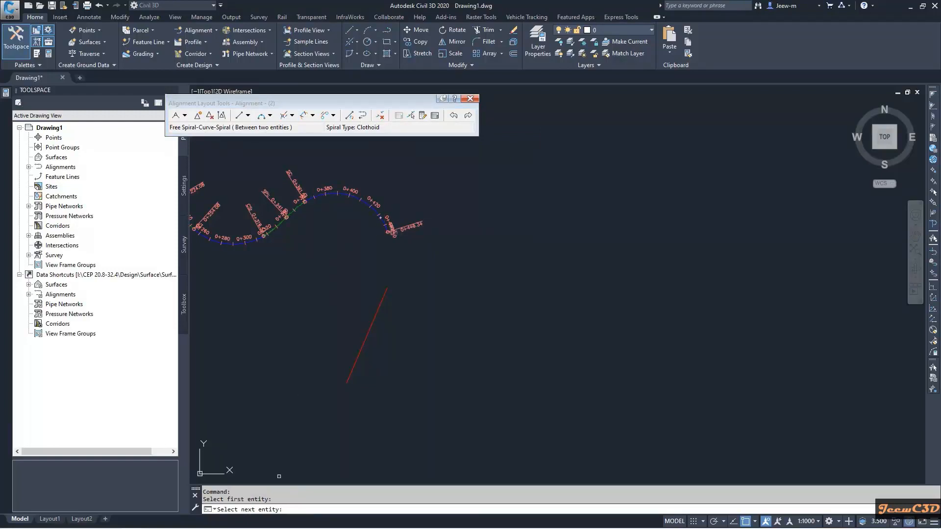
left_click(375, 317)
left_click(377, 314)
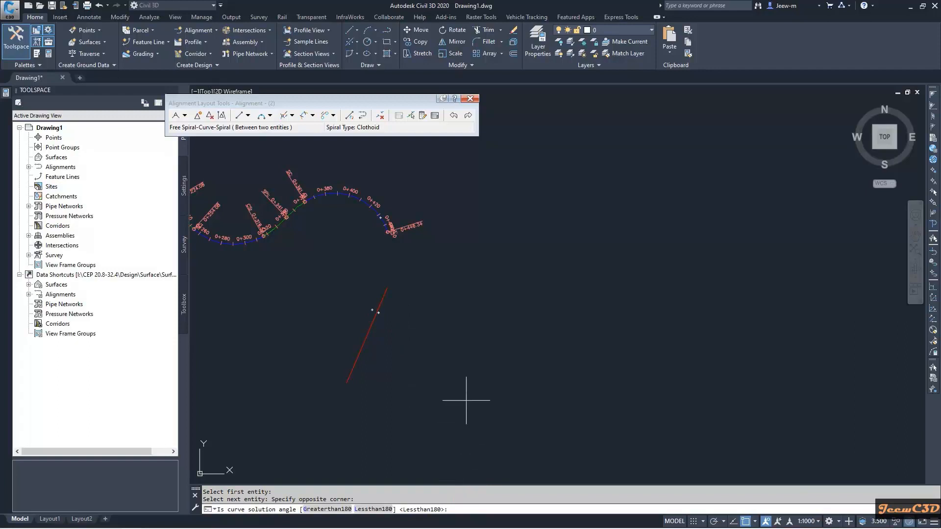
key("Return")
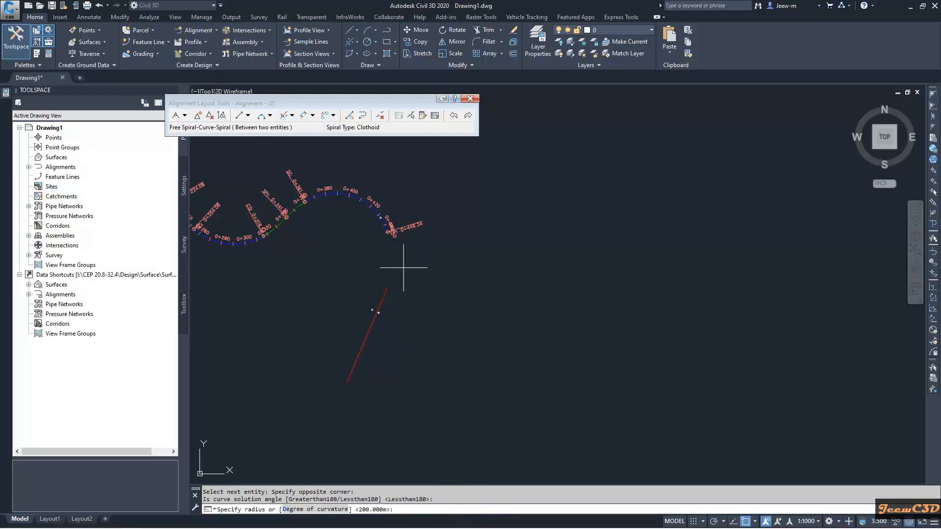
type("80")
key("Return")
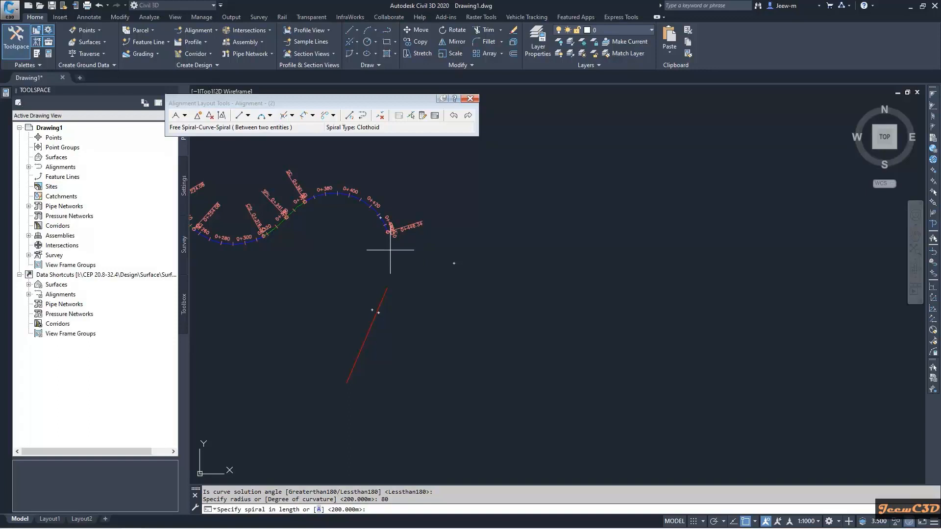
type("20")
key("Return")
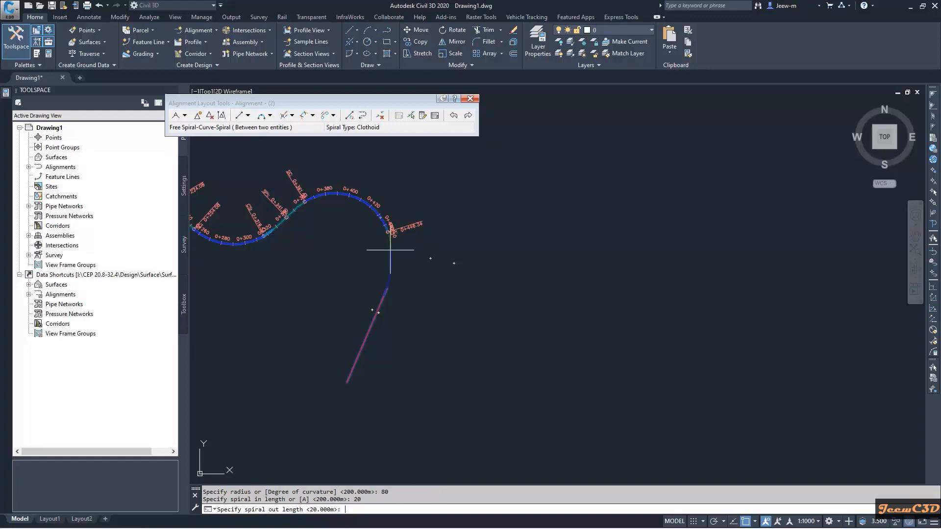
scroll(390, 250, "up", 3)
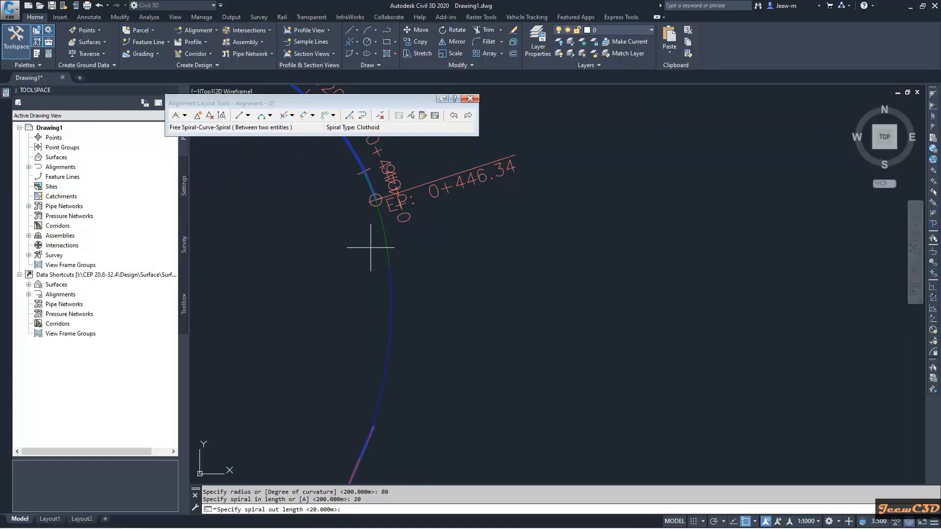
scroll(370, 248, "down", 2)
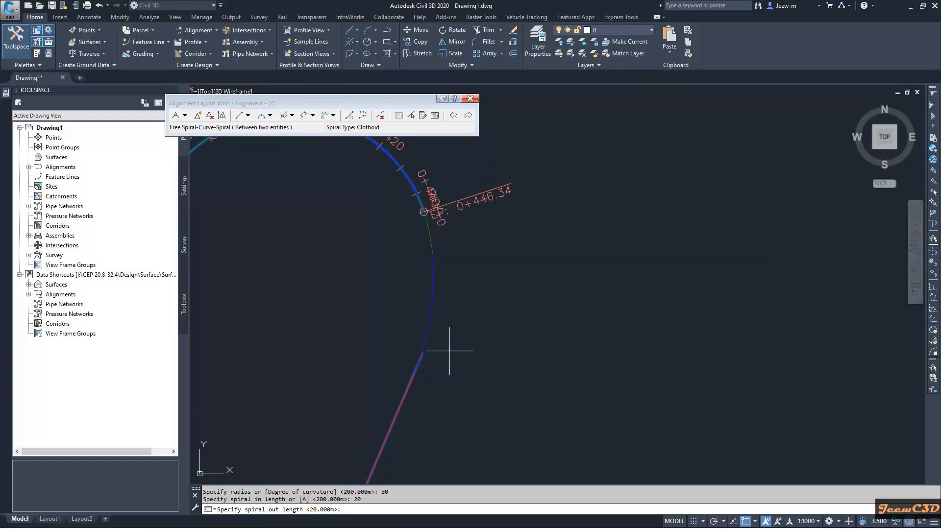
key("Return")
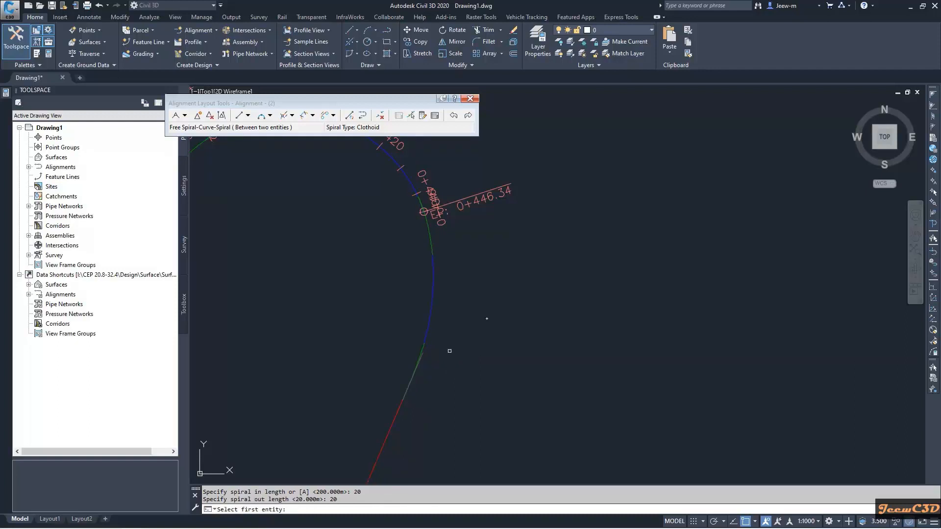
End the command and examine the station labels along the new spiral-curve-spiral and the whole extended alignment
scroll(451, 343, "down", 5)
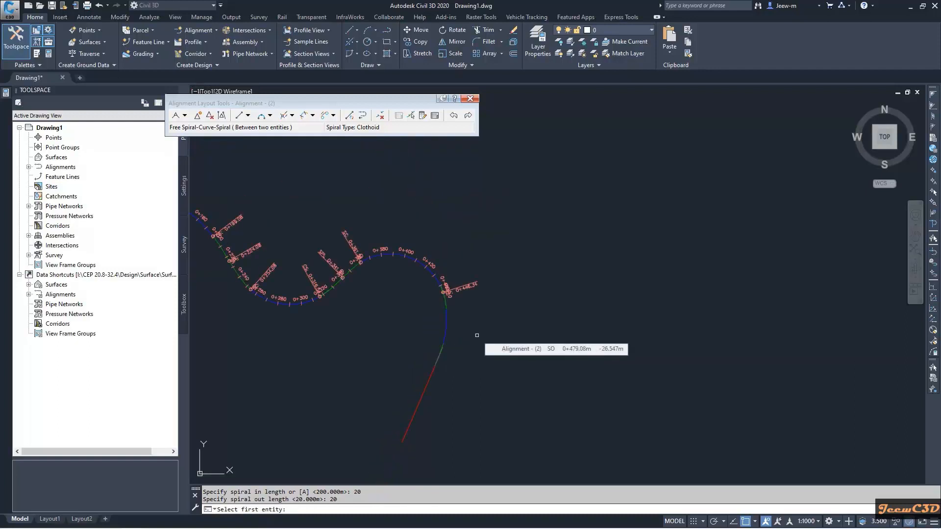
scroll(477, 335, "up", 4)
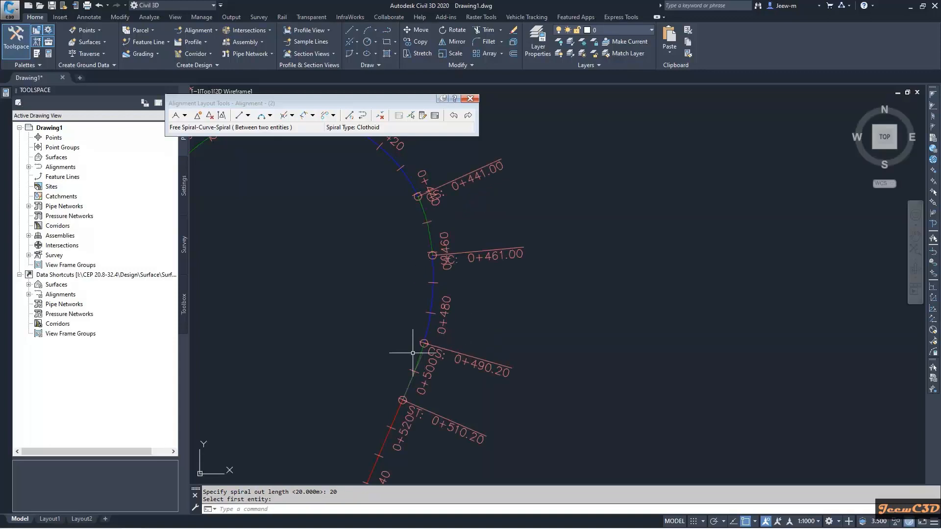
scroll(410, 338, "down", 2)
key("Return")
scroll(438, 322, "down", 4)
middle_click_drag(410, 342, 448, 304)
scroll(447, 310, "up", 2)
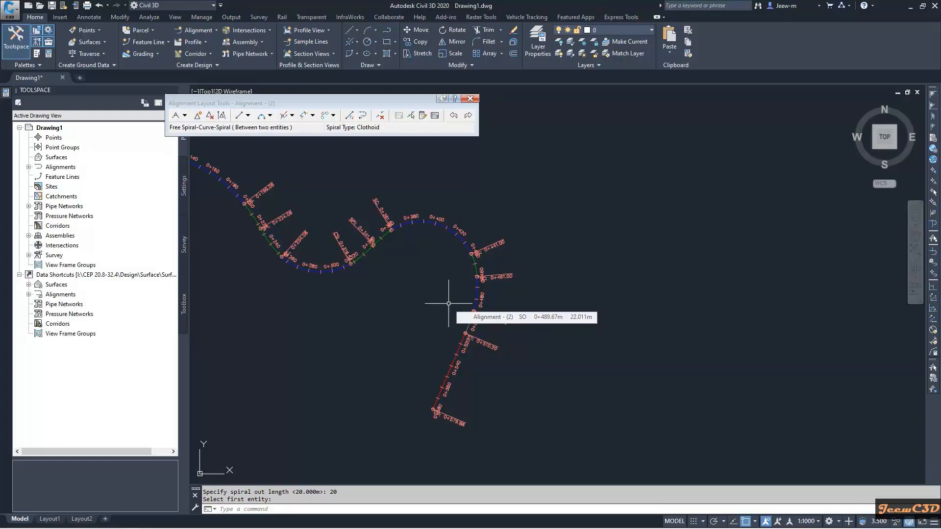
scroll(442, 312, "down", 2)
middle_click_drag(426, 326, 434, 319)
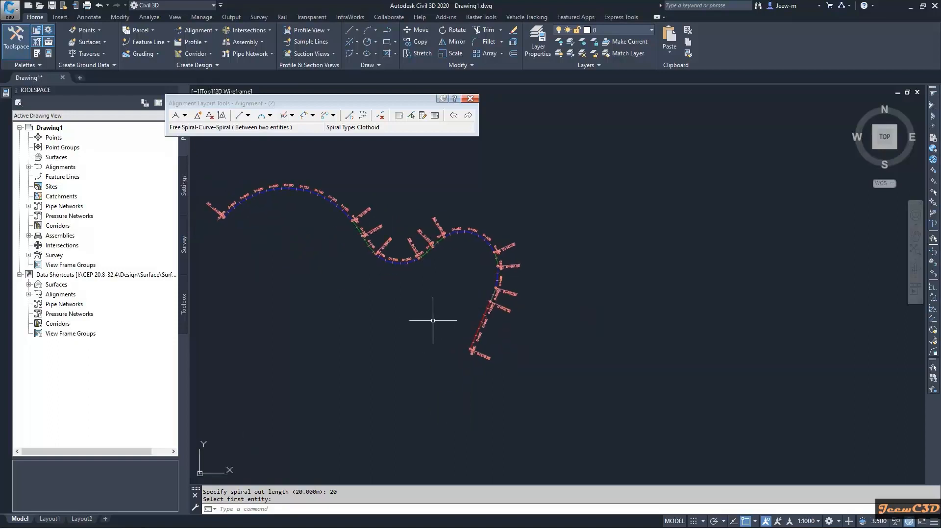
left_click(312, 116)
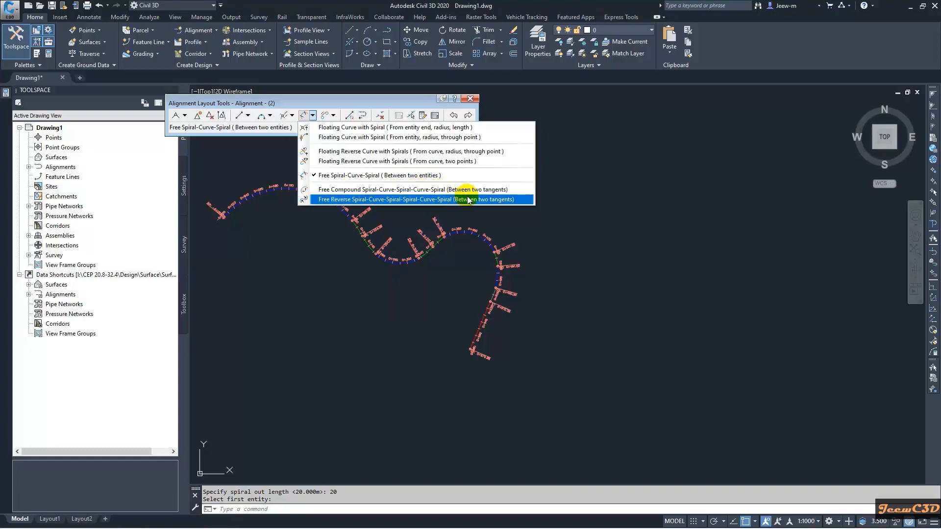
left_click(556, 240)
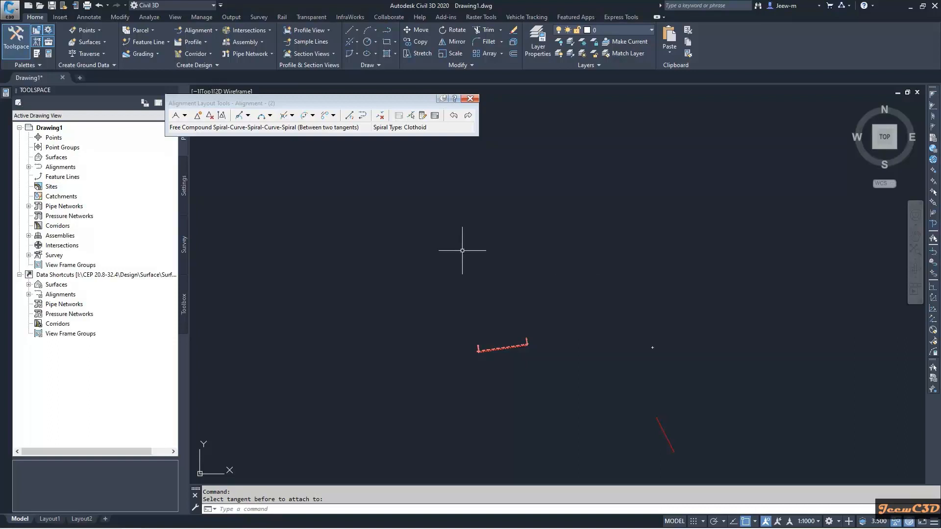
Start a Free Compound Spiral-Curve-Spiral-Curve-Spiral from the alignment's tangent to the separate red line, with curve radii of 400 m and 600 m
left_click(311, 115)
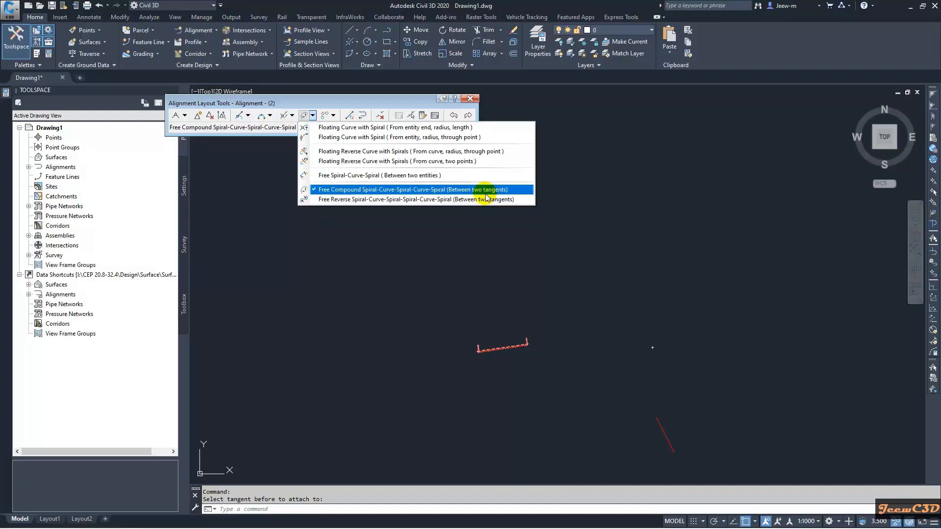
left_click(365, 190)
middle_click_drag(535, 347, 501, 293)
scroll(501, 293, "up", 3)
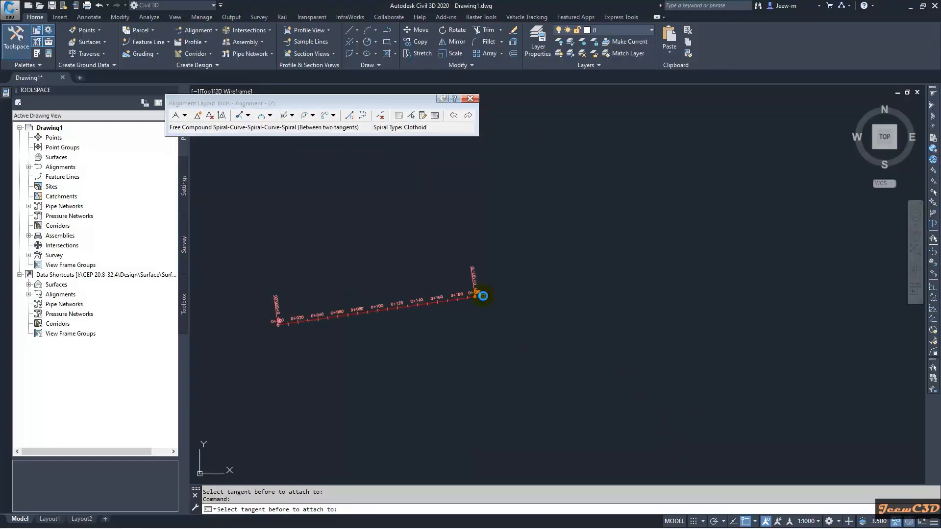
left_click(478, 295)
scroll(536, 340, "down", 3)
middle_click_drag(536, 339, 524, 310)
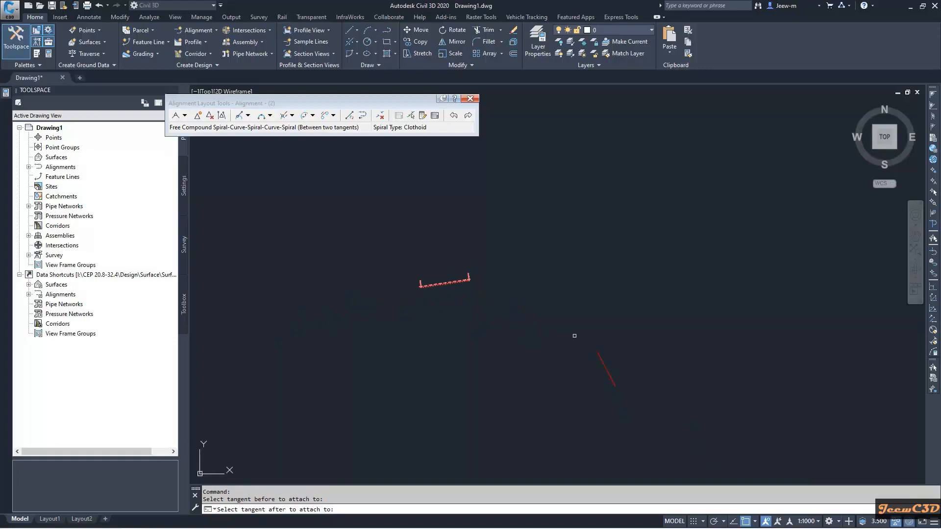
left_click(599, 357)
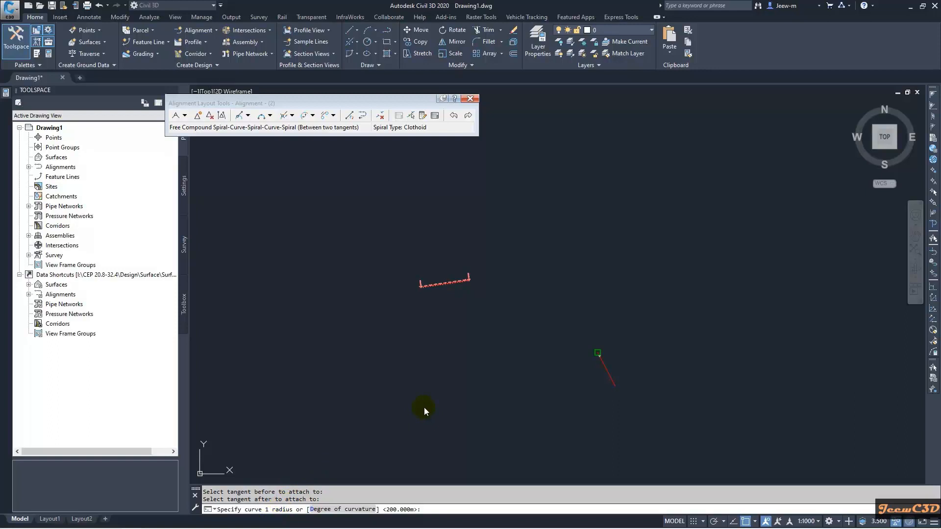
left_click(432, 510)
type("400")
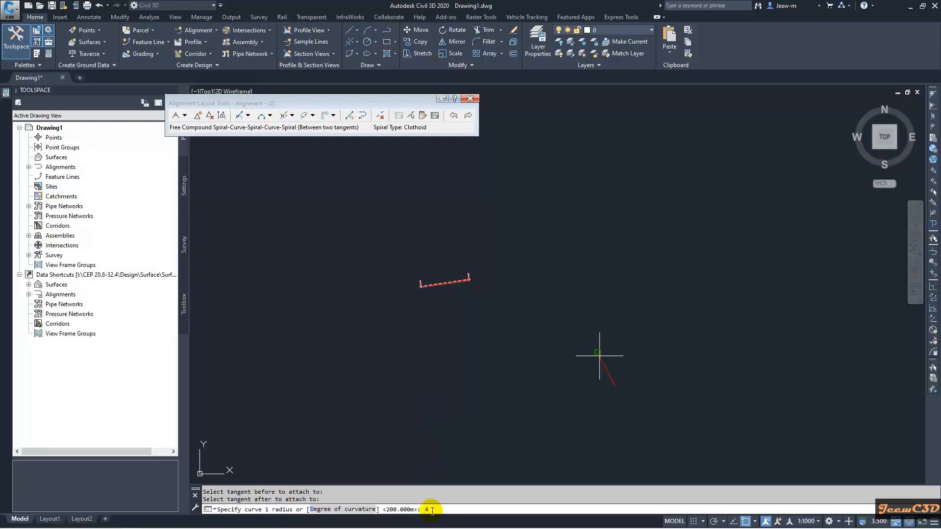
key("Return")
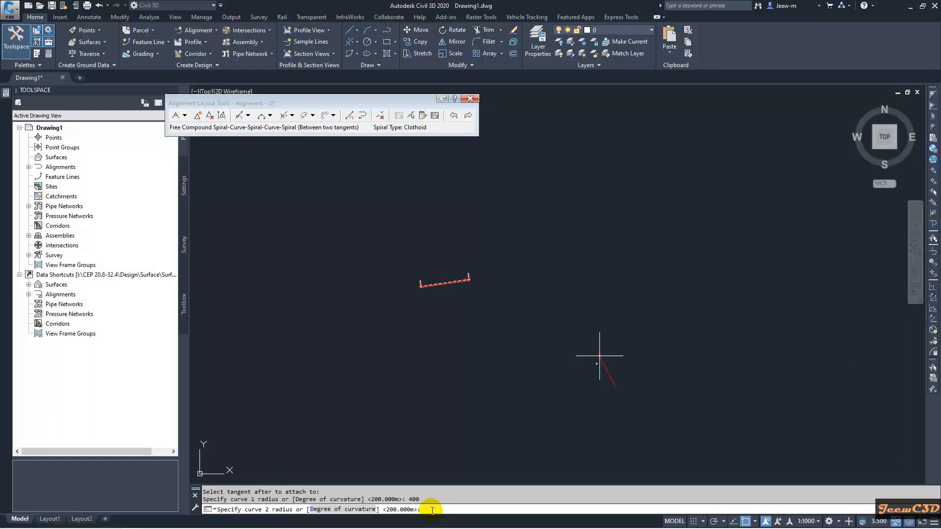
type("600")
key("Return")
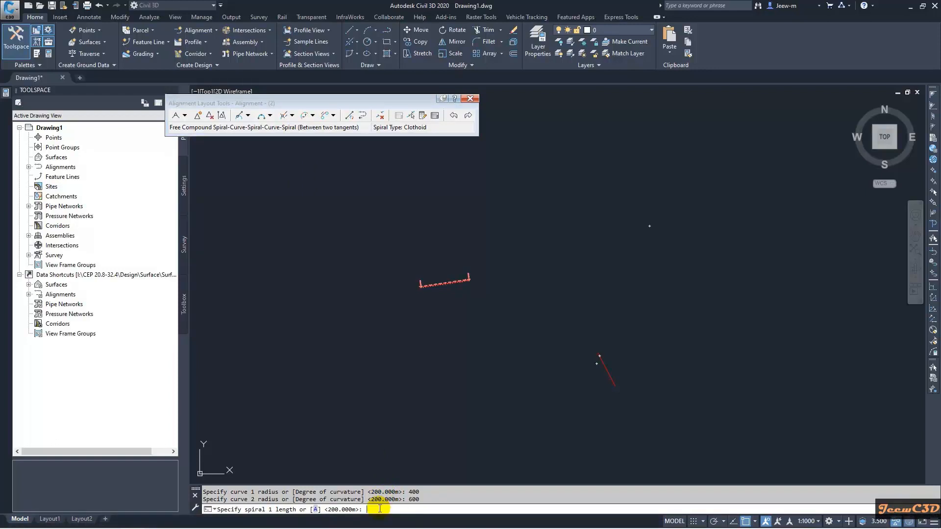
Set the compound curve's three spiral lengths to 50 m, 45 m and 45 m
type("50")
key("Return")
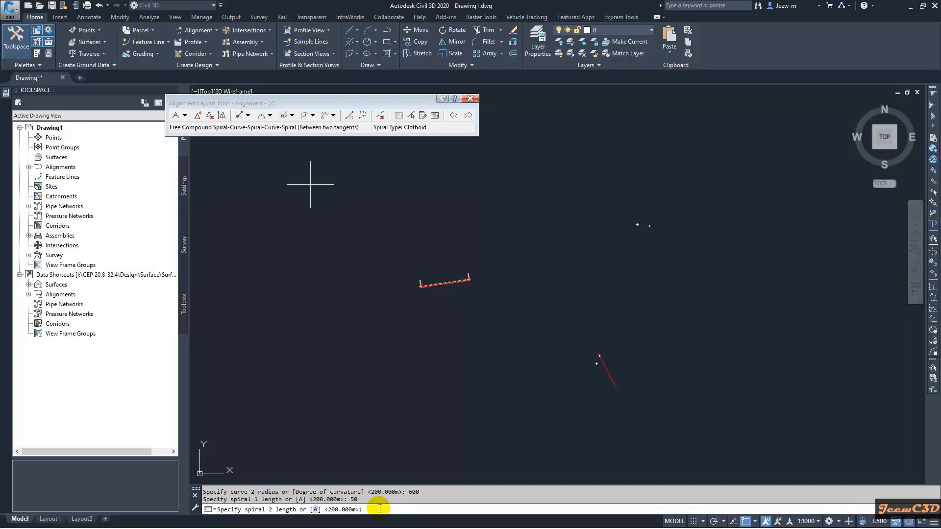
type("45")
key("Return")
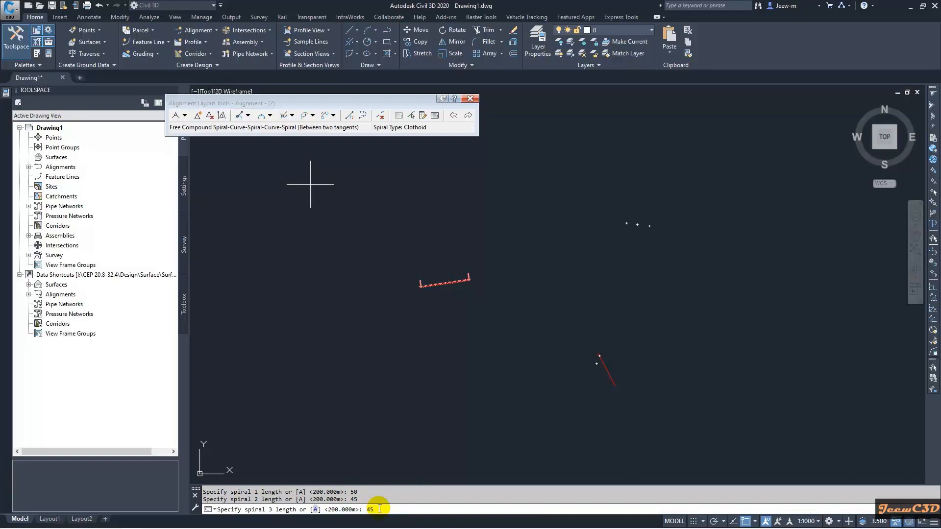
type("45")
key("Return")
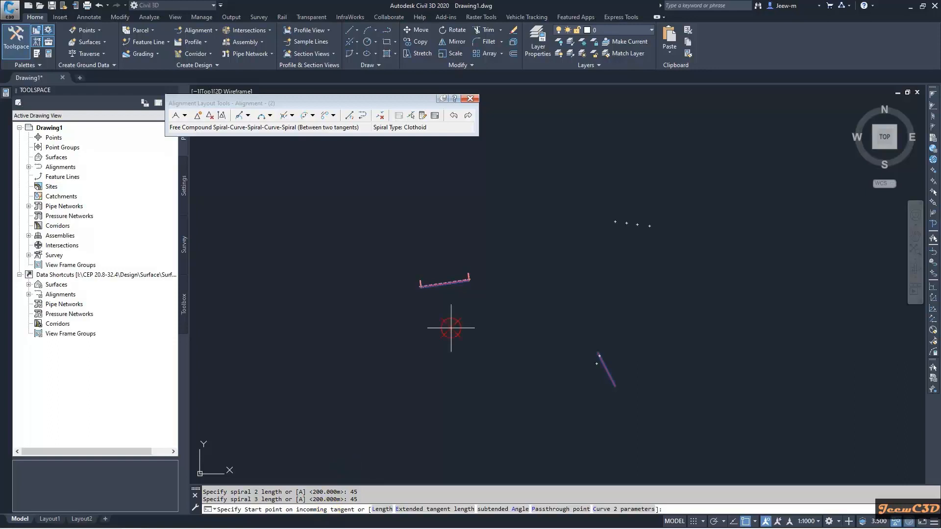
Place the compound curve's start point on the incoming tangent at about station 0+190 and end the command
scroll(463, 280, "up", 4)
scroll(463, 280, "up", 6)
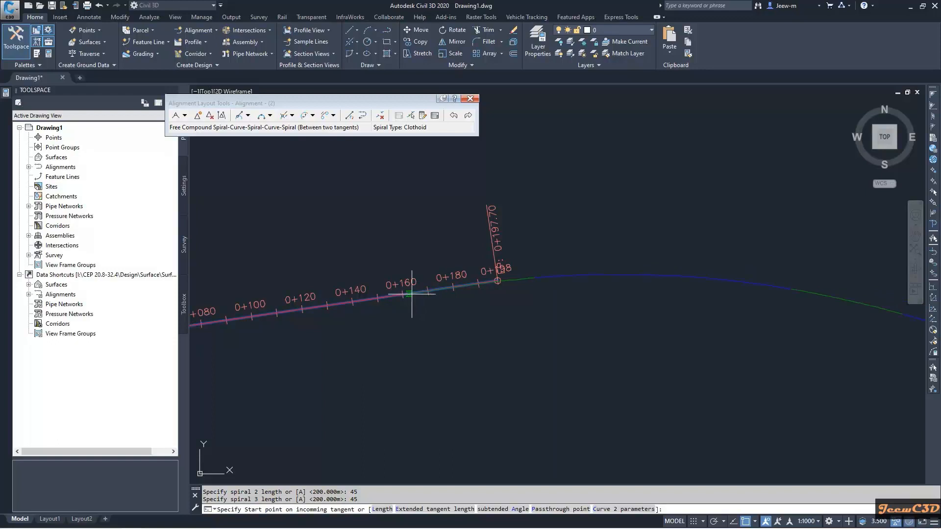
scroll(446, 291, "down", 2)
scroll(446, 291, "down", 3)
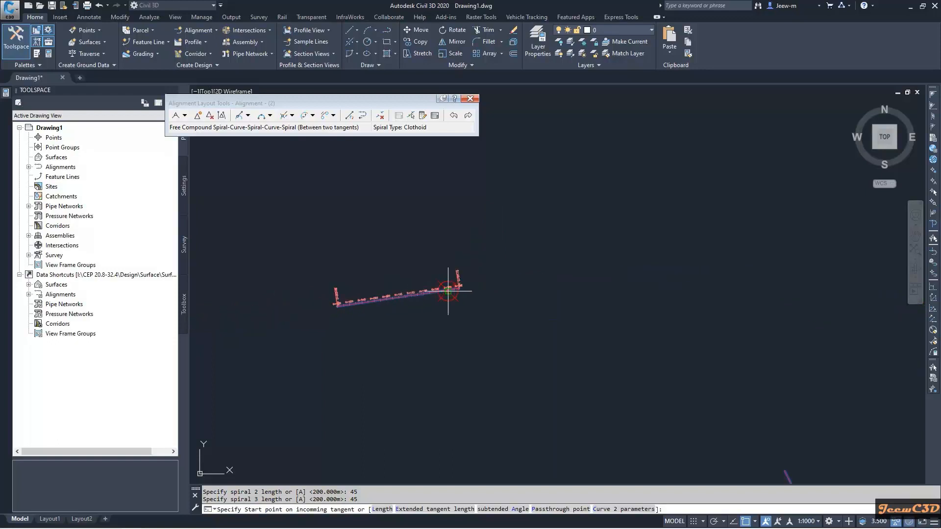
scroll(441, 291, "down", 2)
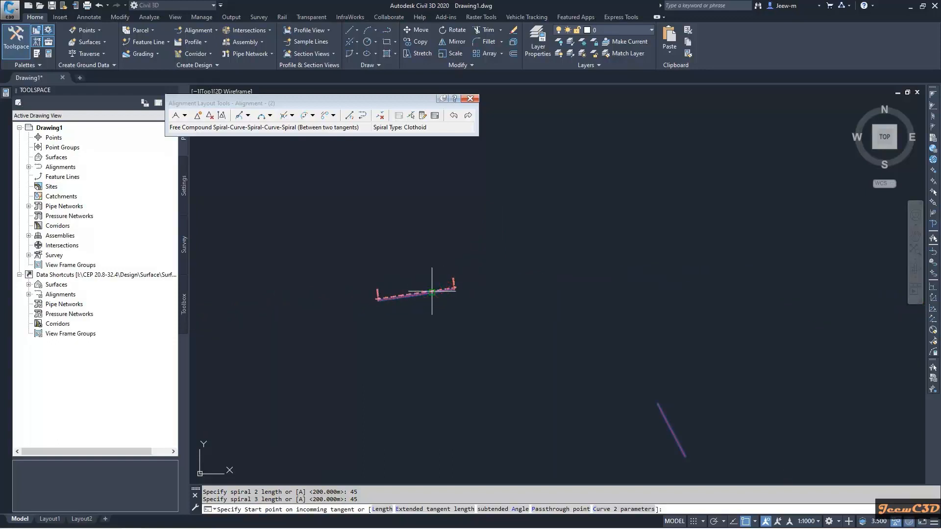
scroll(432, 292, "up", 2)
scroll(458, 292, "up", 1)
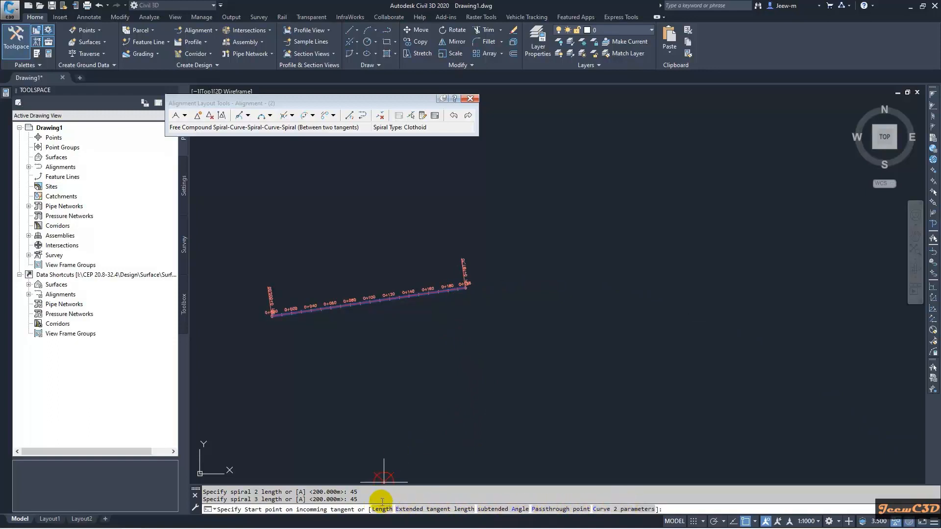
scroll(468, 353, "down", 2)
scroll(475, 345, "up", 2)
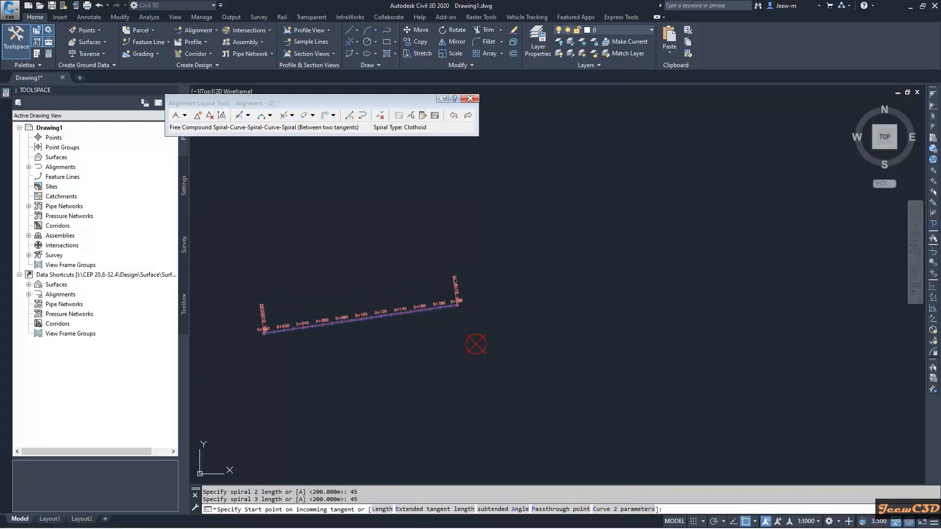
scroll(470, 333, "up", 4)
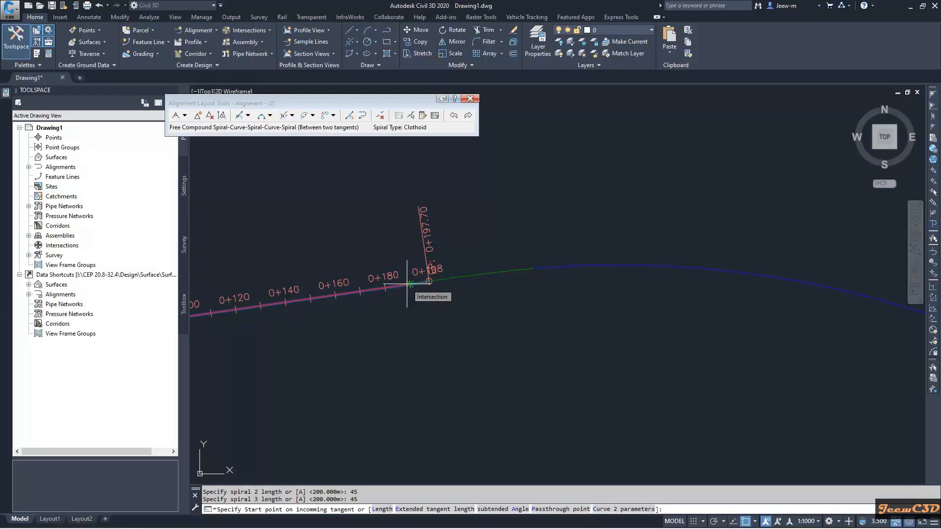
left_click(407, 284)
scroll(461, 319, "down", 5)
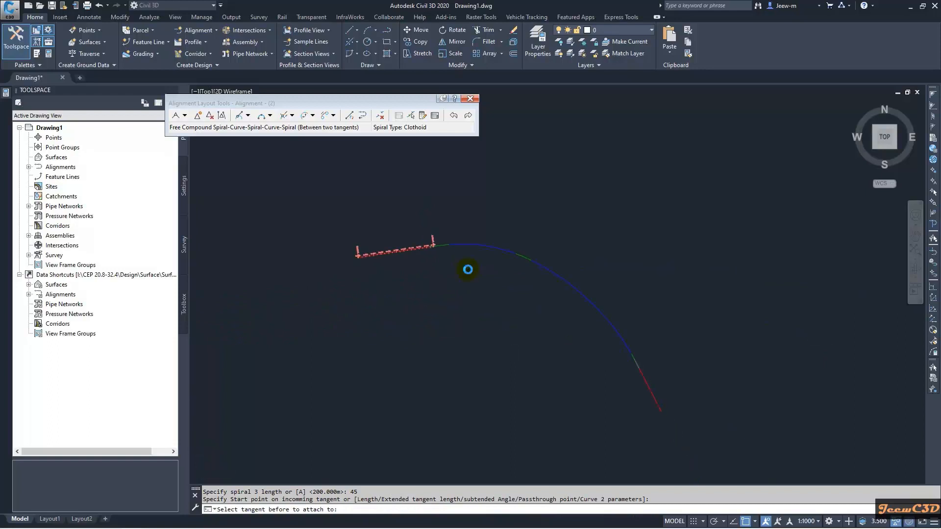
scroll(437, 241, "up", 9)
key("Escape")
Examine the station labels and the sequence of spirals and curves along the joined compound alignment
scroll(565, 363, "down", 2)
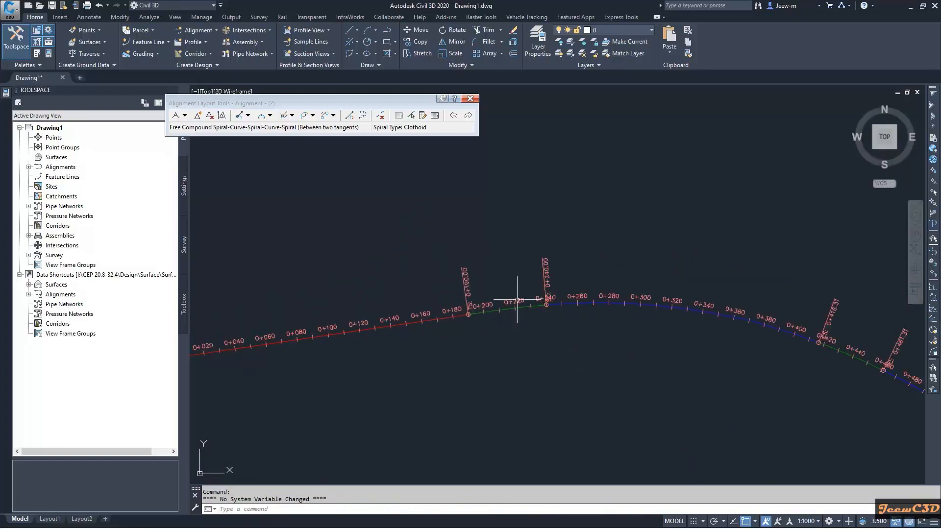
scroll(607, 377, "down", 4)
middle_click_drag(627, 407, 469, 290)
scroll(534, 357, "down", 4)
middle_click_drag(563, 384, 494, 315)
scroll(485, 387, "up", 6)
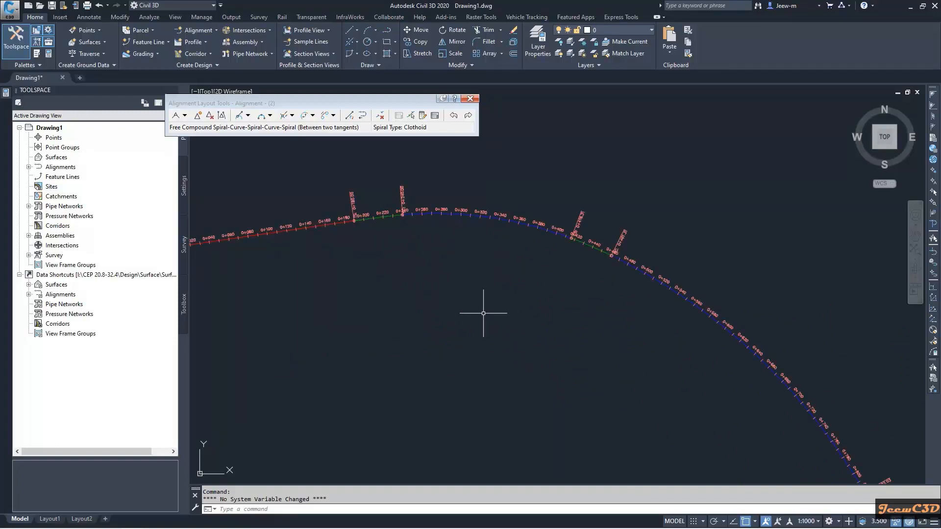
scroll(483, 313, "down", 3)
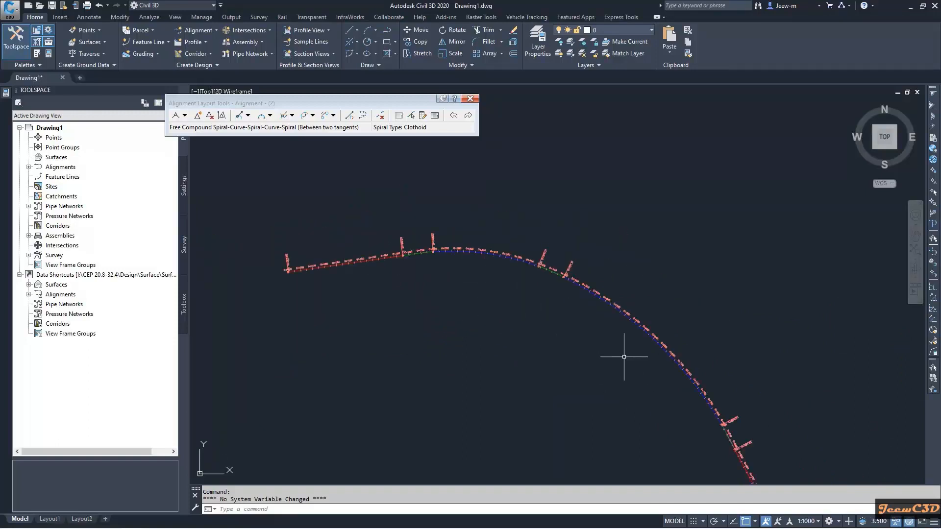
scroll(624, 357, "up", 1)
middle_click_drag(595, 373, 563, 357)
scroll(559, 355, "down", 3)
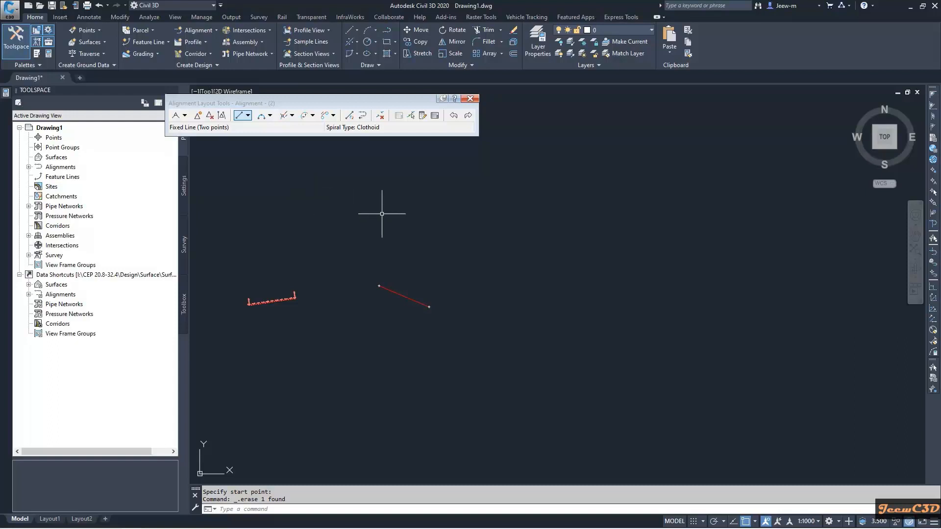
Start a Free Reverse Spiral-Curve-Spiral-Spiral-Curve-Spiral from the alignment to the separate red line, with curve 1 radius 400 m and spirals 1 and 2 50 m
left_click(313, 115)
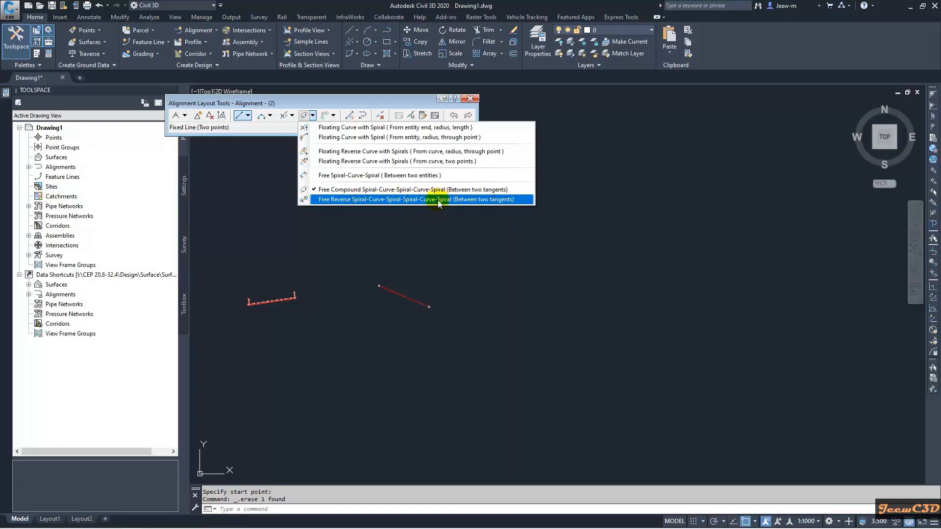
left_click(398, 200)
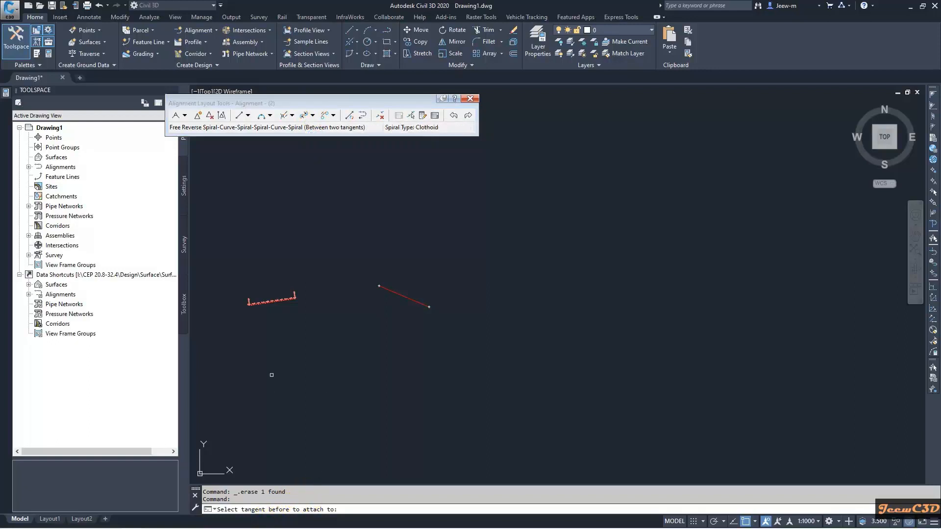
scroll(294, 289, "up", 4)
scroll(296, 310, "up", 3)
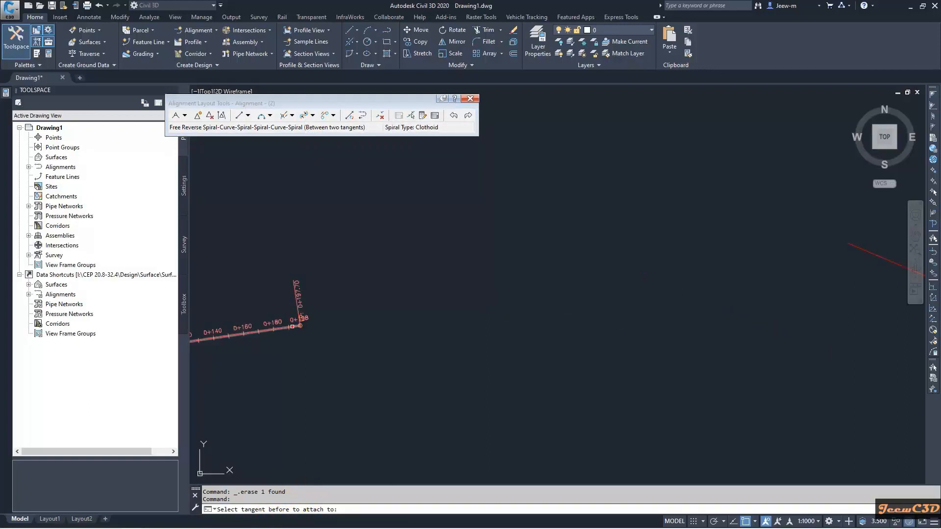
left_click(274, 329)
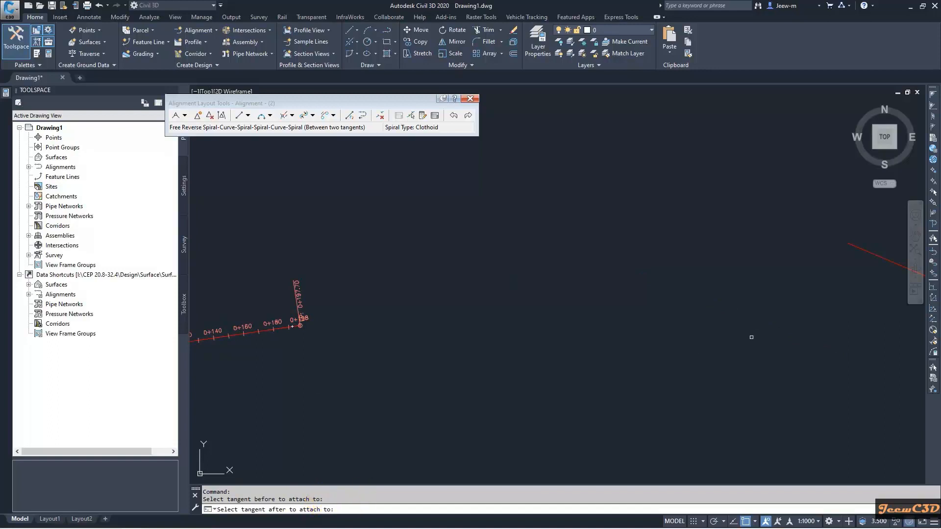
scroll(624, 338, "down", 4)
left_click(674, 306)
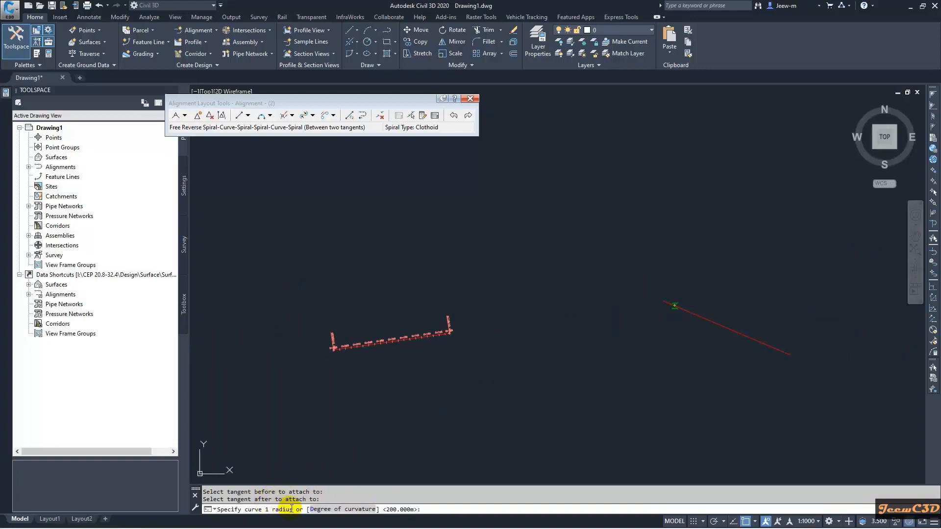
type("400")
key("Return")
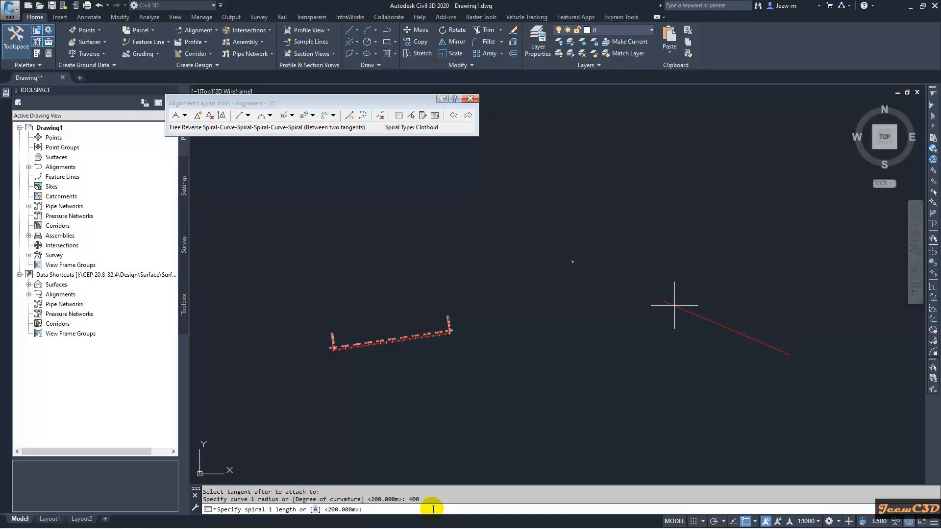
type("50")
key("Return")
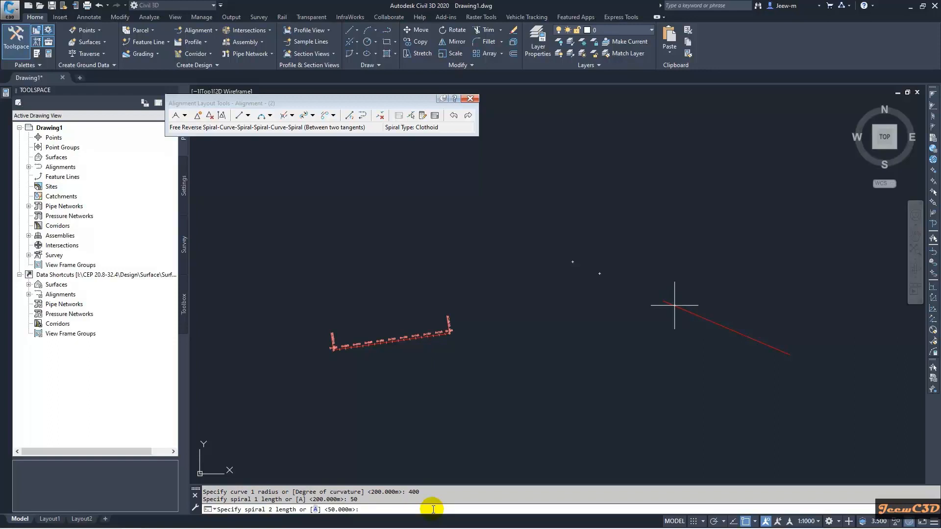
type("50")
key("Return")
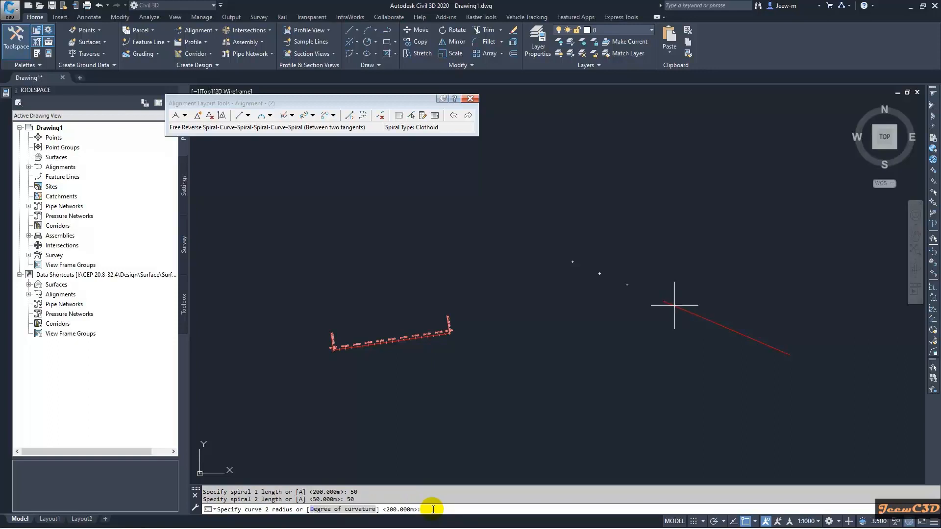
Set the reverse combination's curve 2 radius to 600 m and spirals 3 and 4 to 45 m each
type("600")
key("Return")
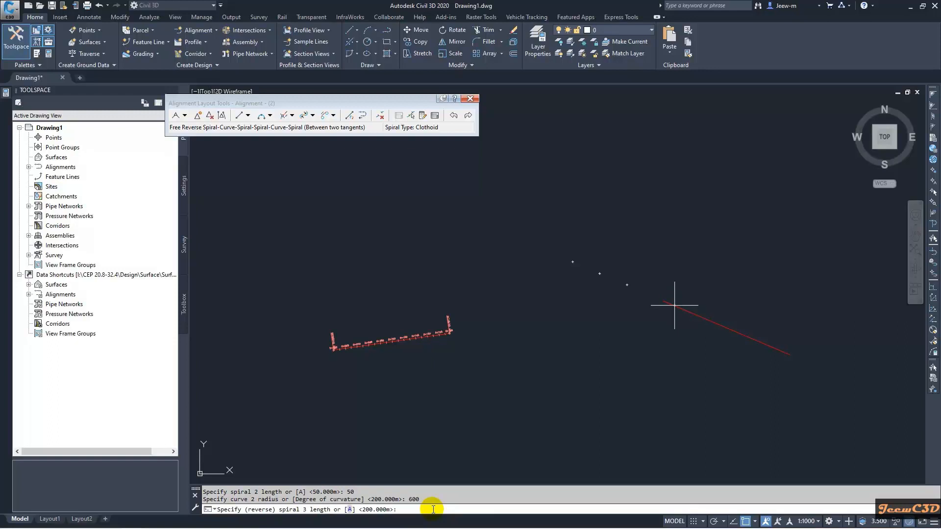
type("45")
key("Return")
type("45")
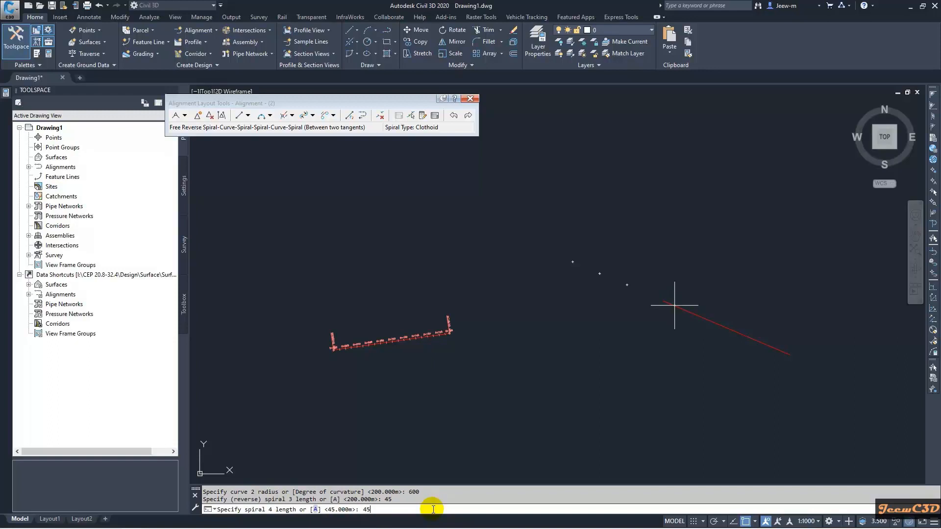
key("Return")
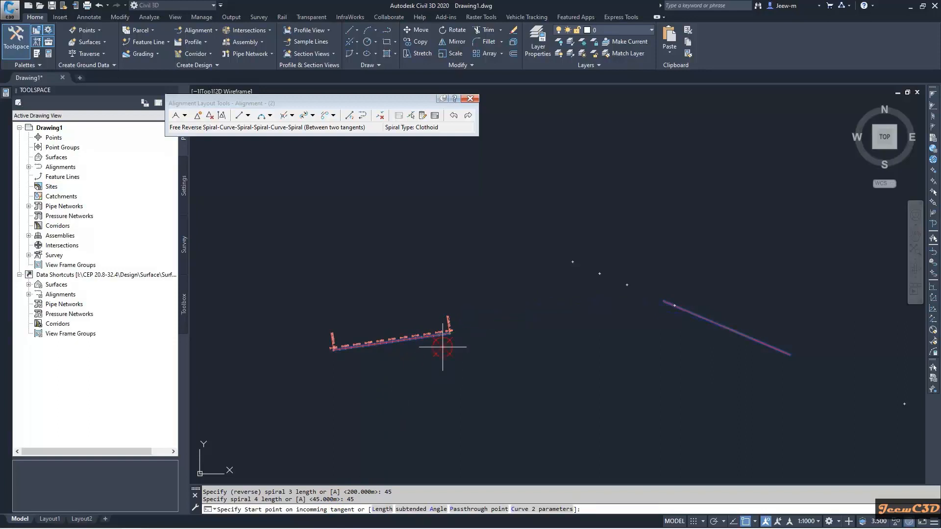
Turn object snap off and place the reverse combination's start point on the incoming tangent at about station 0+050
scroll(446, 334, "up", 4)
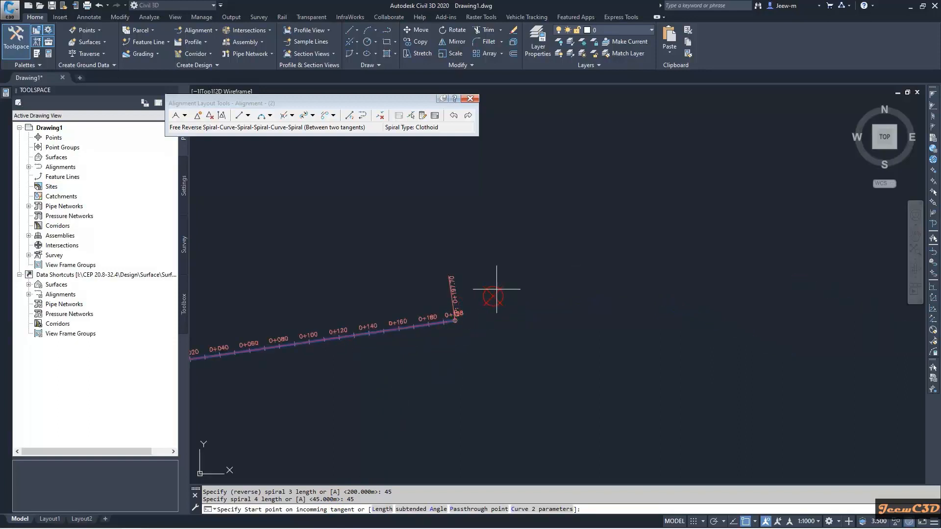
scroll(428, 322, "down", 2)
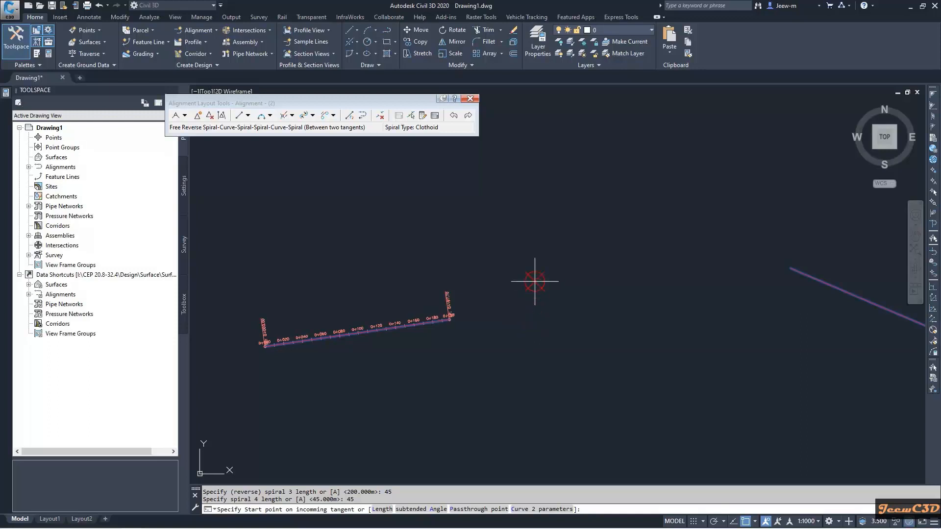
scroll(470, 306, "up", 4)
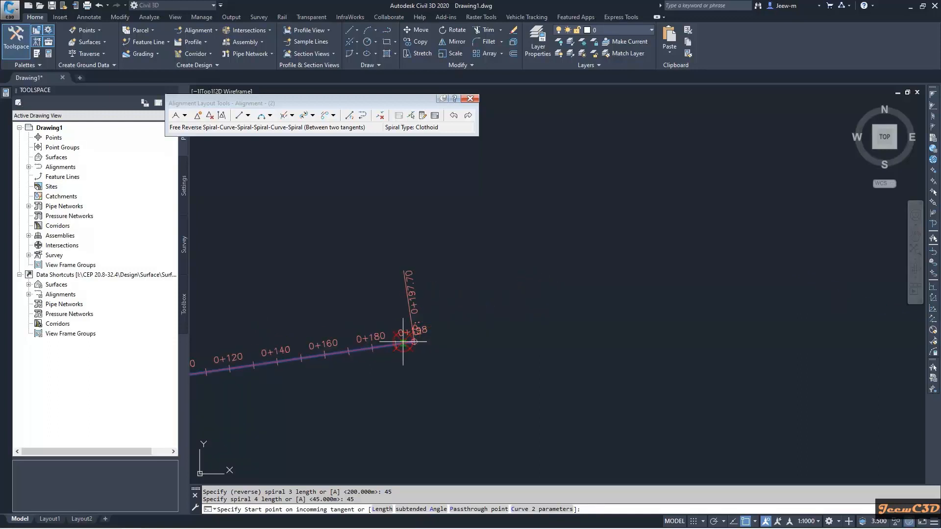
scroll(378, 343, "down", 4)
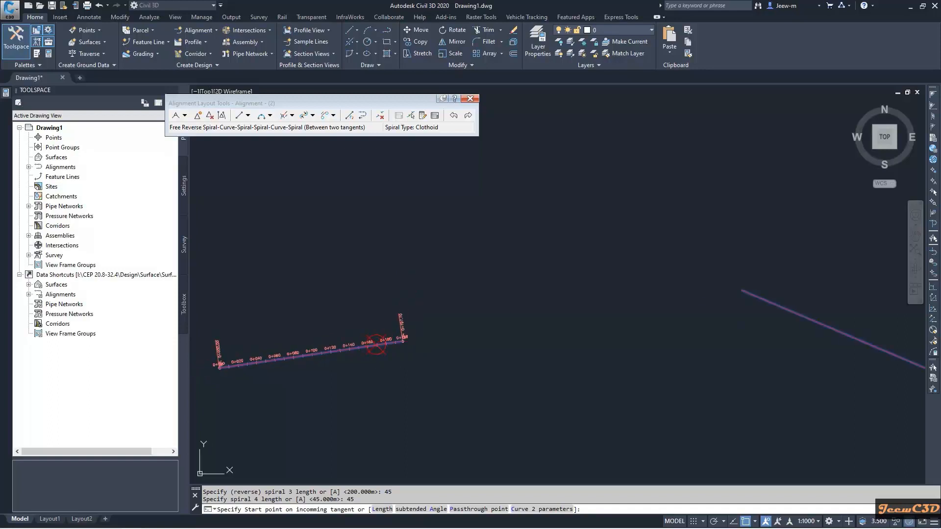
key("F3")
scroll(587, 278, "up", 2)
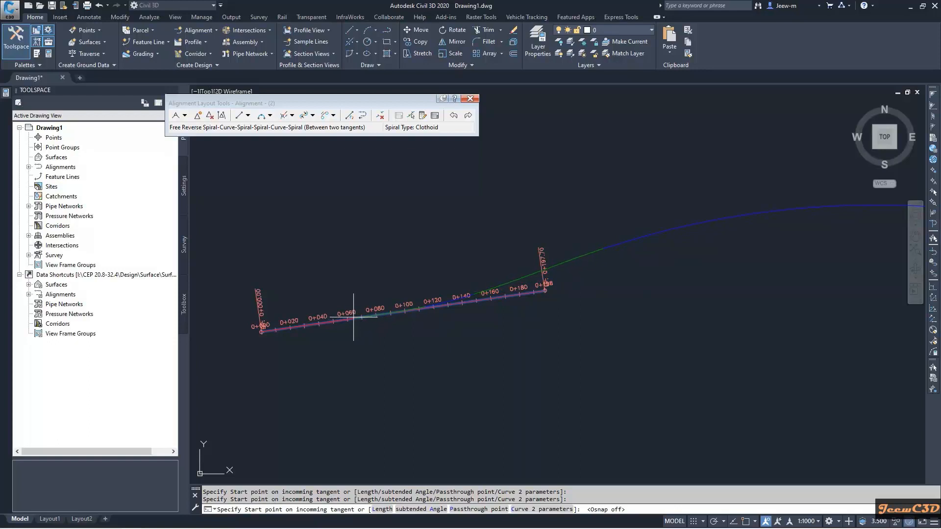
mouse_move(349, 319)
left_click(333, 321)
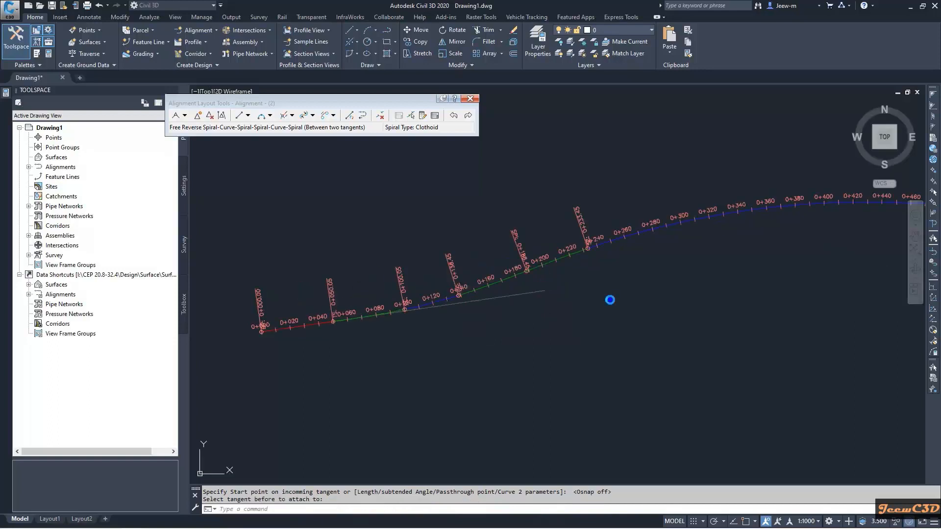
Examine the station labels and the sequence of spirals and reversing curves along the joined alignment
scroll(582, 319, "down", 3)
scroll(742, 300, "down", 3)
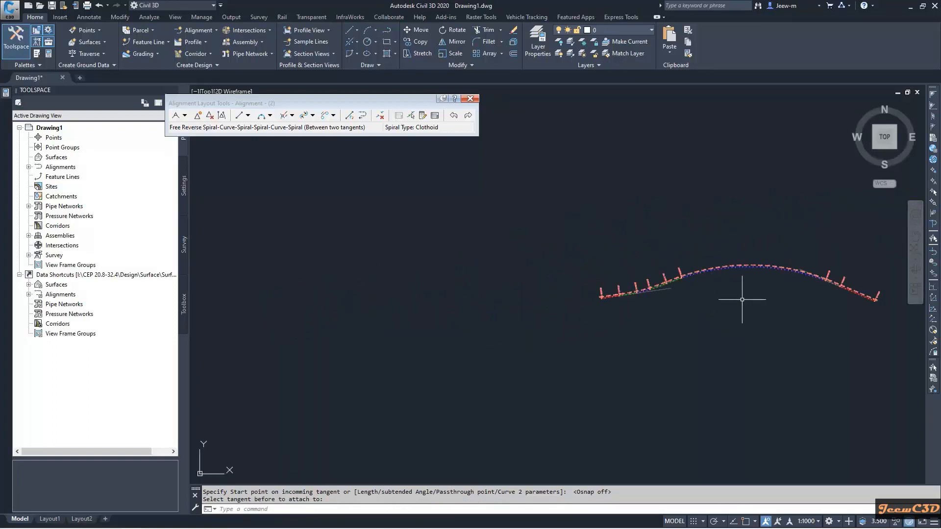
scroll(539, 309, "up", 5)
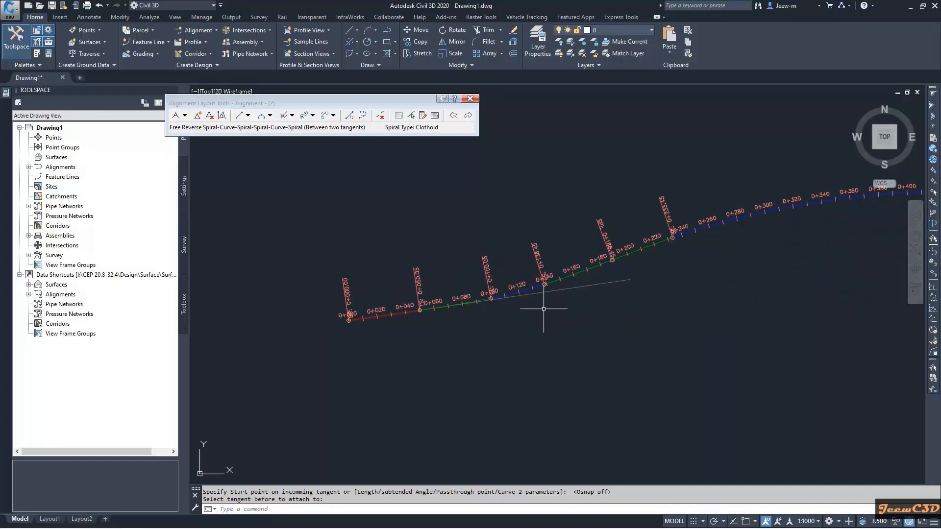
left_click(312, 116)
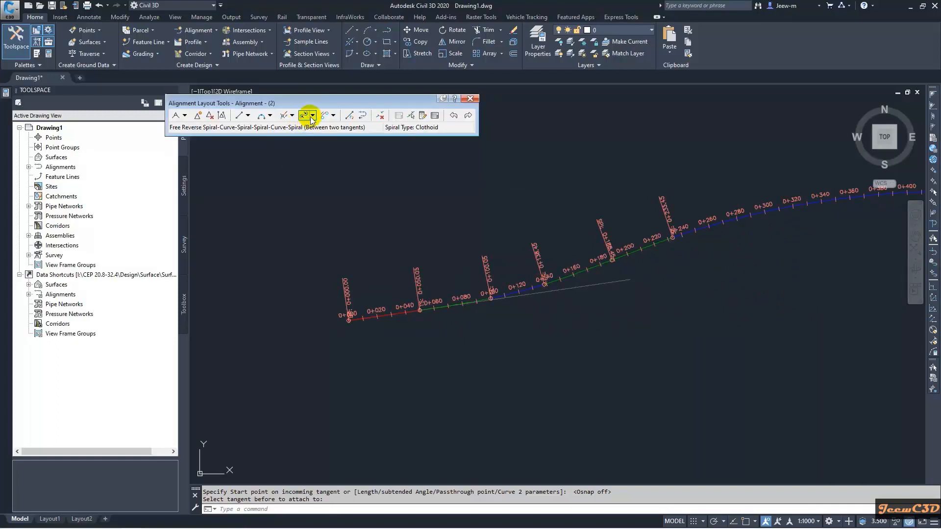
left_click(312, 117)
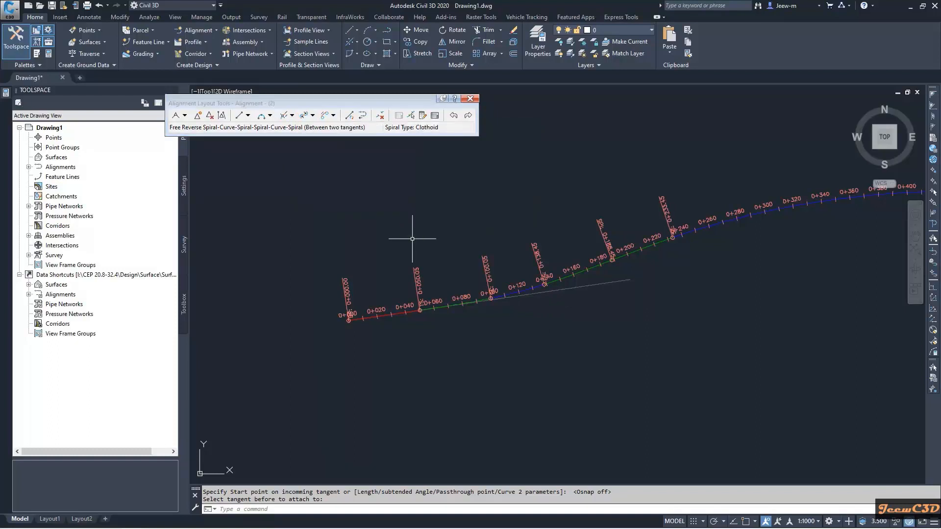
scroll(420, 231, "down", 3)
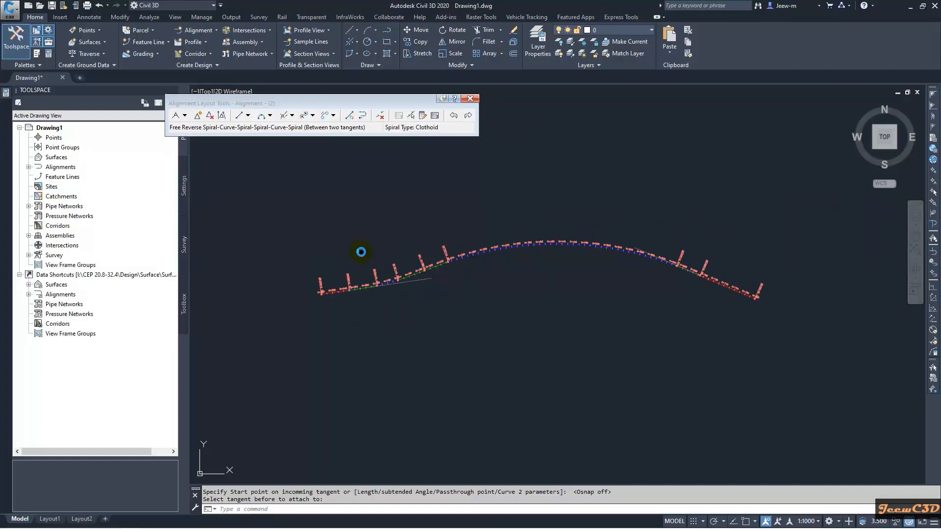
Select the joined alignment and shift the reverse combination's start point slightly along the incoming tangent by its grip, then deselect it
scroll(479, 266, "up", 4)
left_click(504, 276)
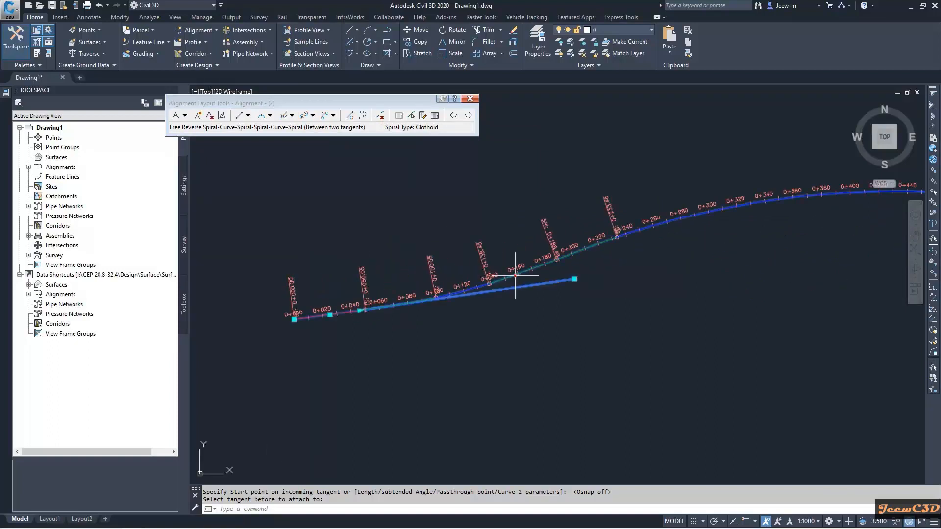
left_click(361, 311)
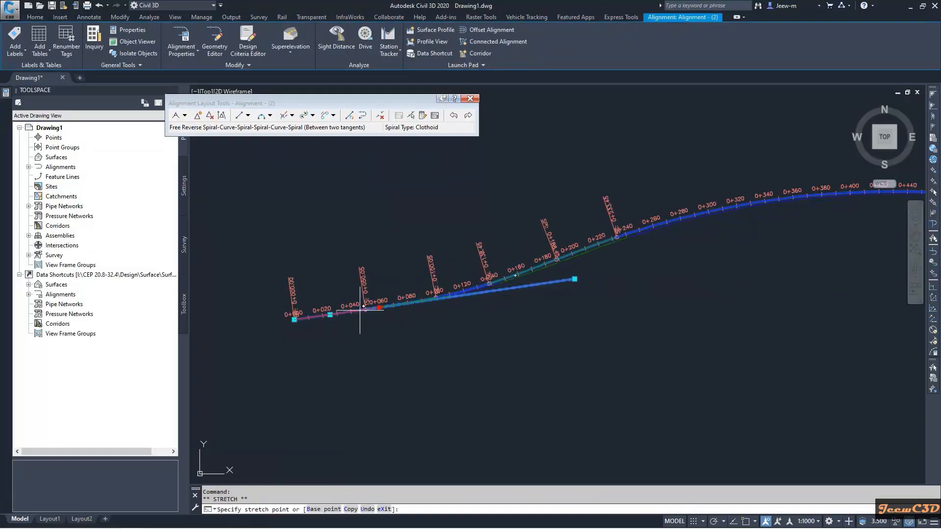
left_click(375, 310)
scroll(539, 326, "down", 3)
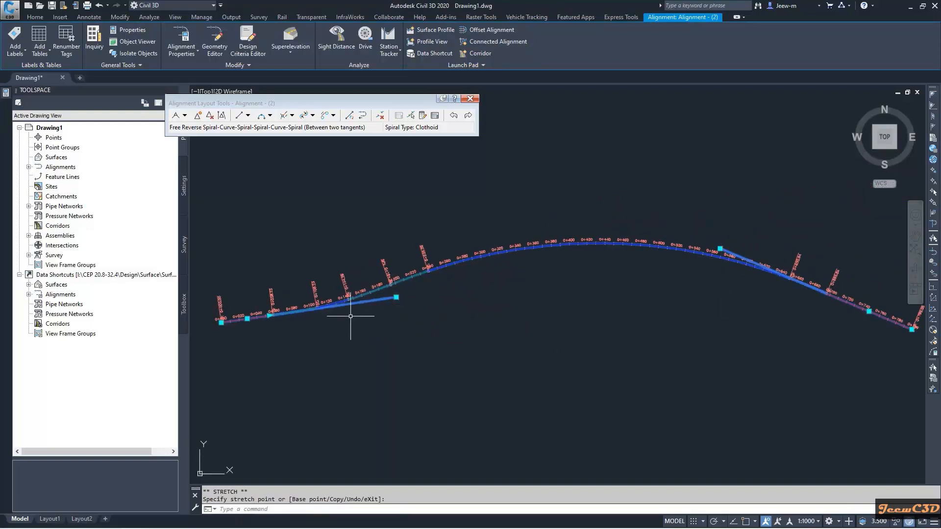
left_click(270, 316)
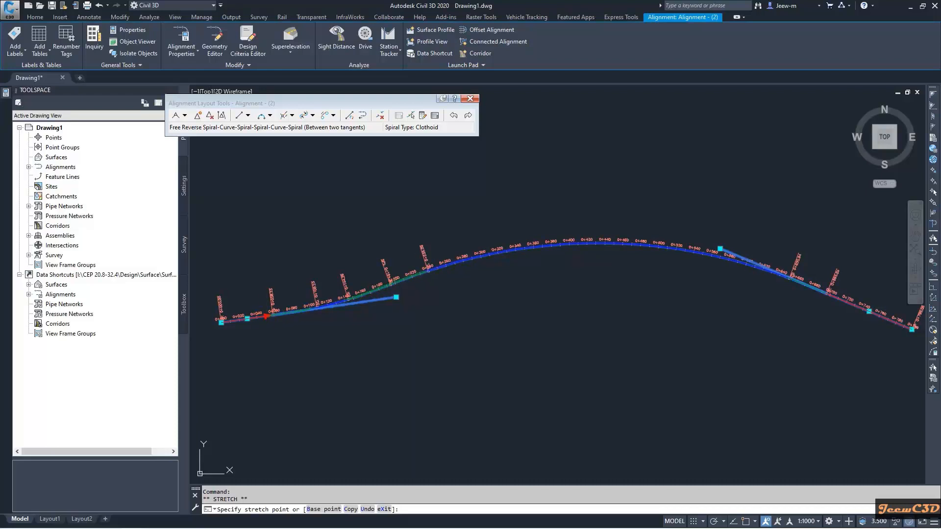
left_click(265, 316)
key("Escape")
scroll(454, 319, "down", 3)
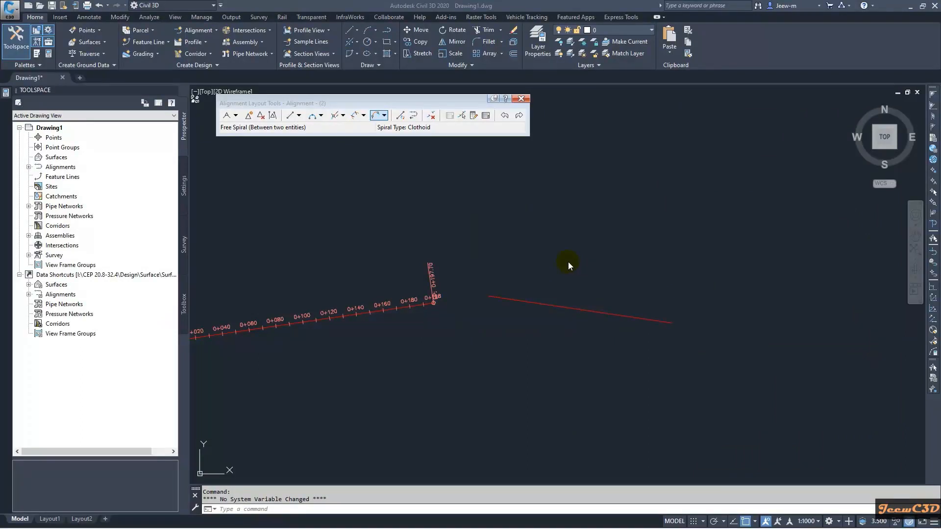
Start a Free Spiral (Between two entities) from the end of the alignment to the separate red line
left_click(384, 116)
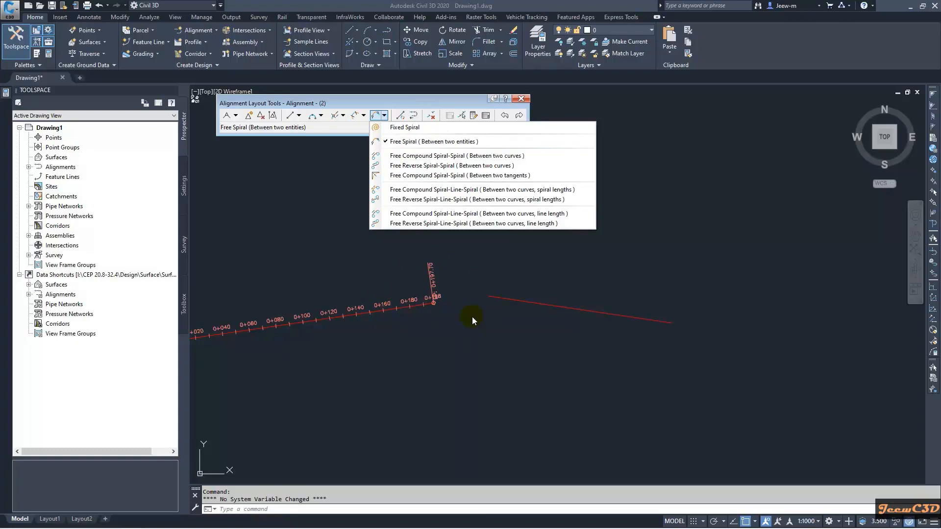
left_click(424, 141)
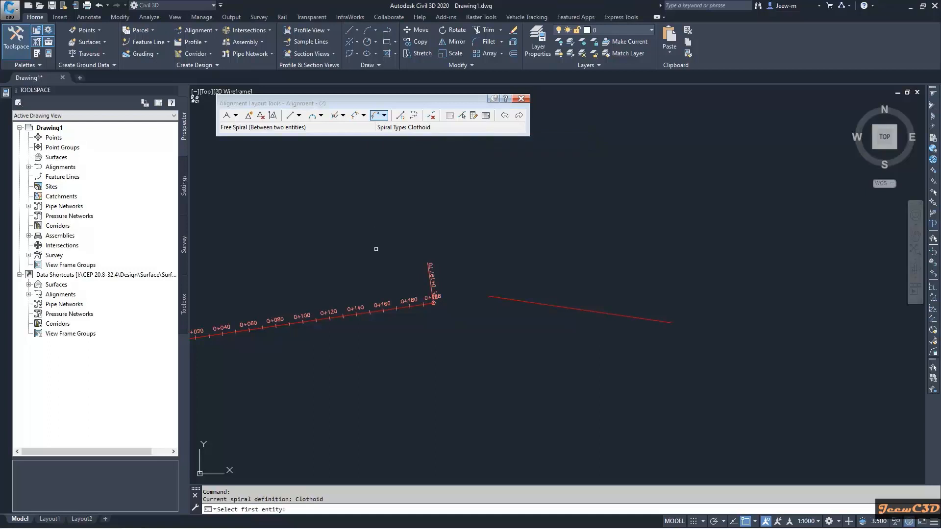
middle_click_drag(376, 249, 424, 231)
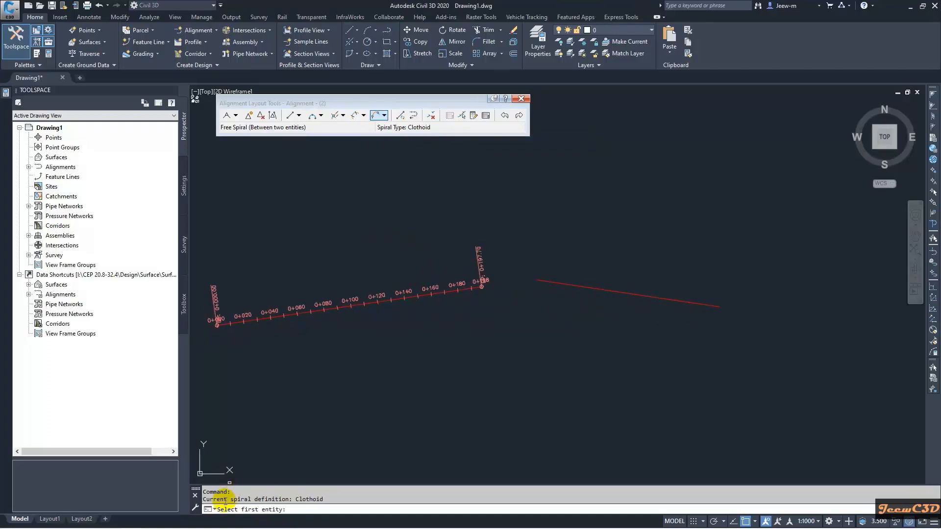
scroll(467, 311, "up", 2)
left_click(466, 315)
scroll(466, 315, "down", 2)
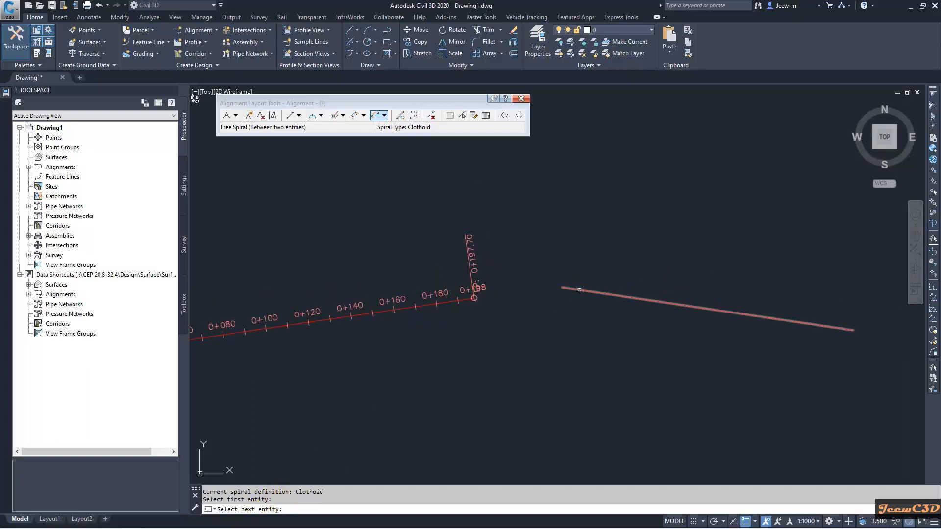
left_click(579, 289)
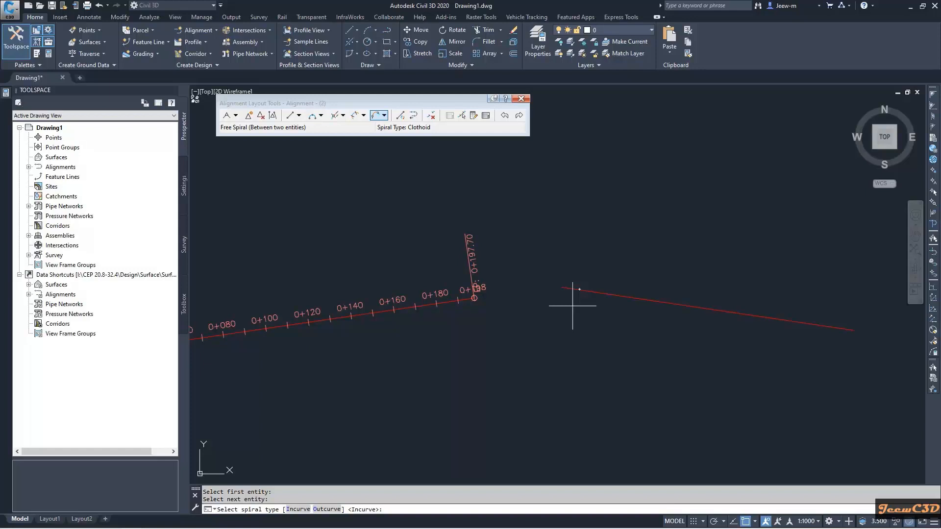
Accept the Incurve spiral type, set the spiral length to 30 m and end the command
left_click(384, 510)
key("Return")
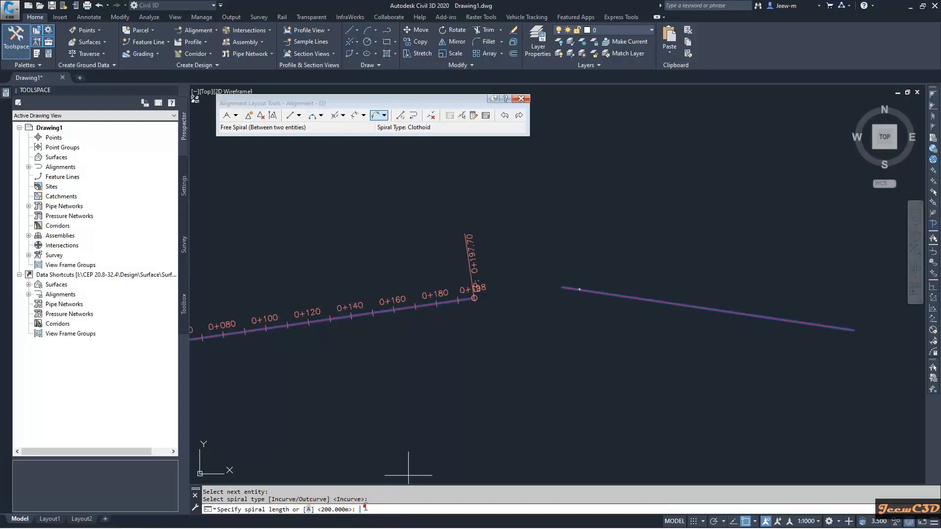
type("30")
key("Return")
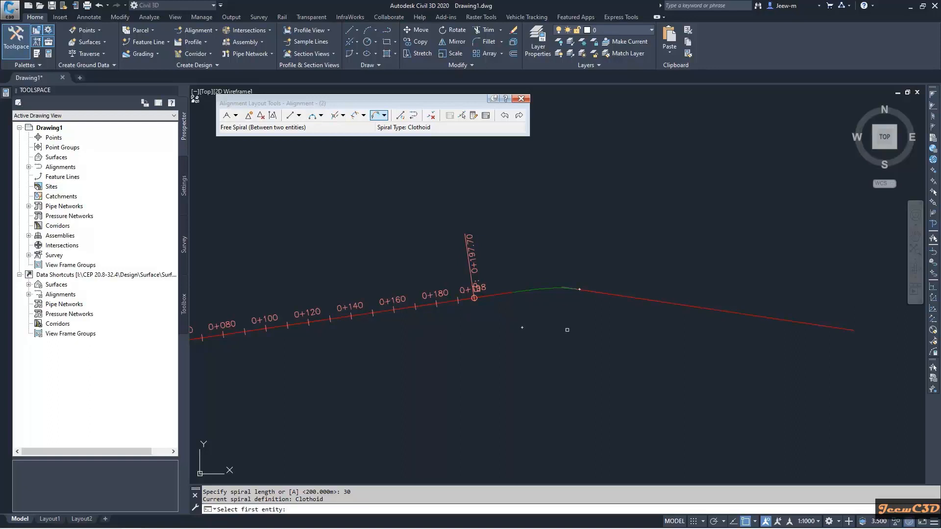
scroll(567, 327, "down", 2)
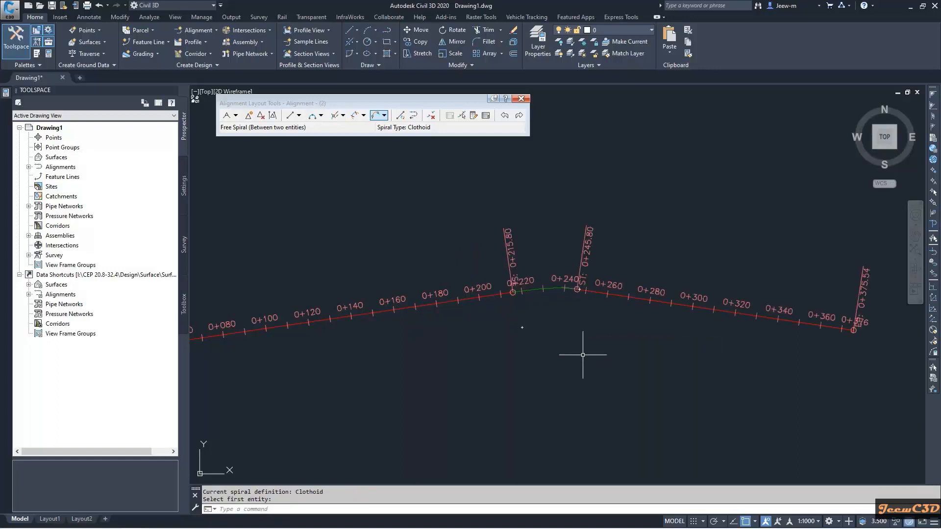
key("Return")
scroll(512, 352, "up", 4)
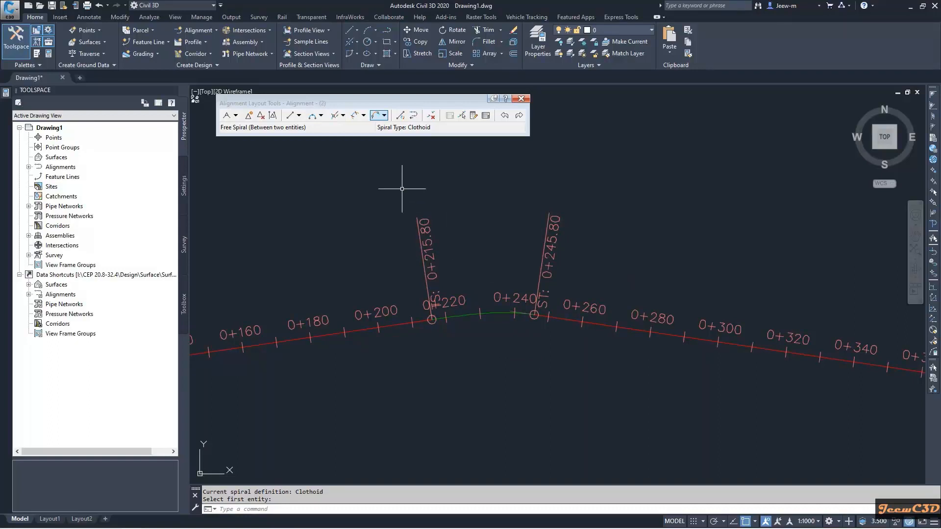
Delete the free spiral sub-entity between the two tangents
left_click(384, 116)
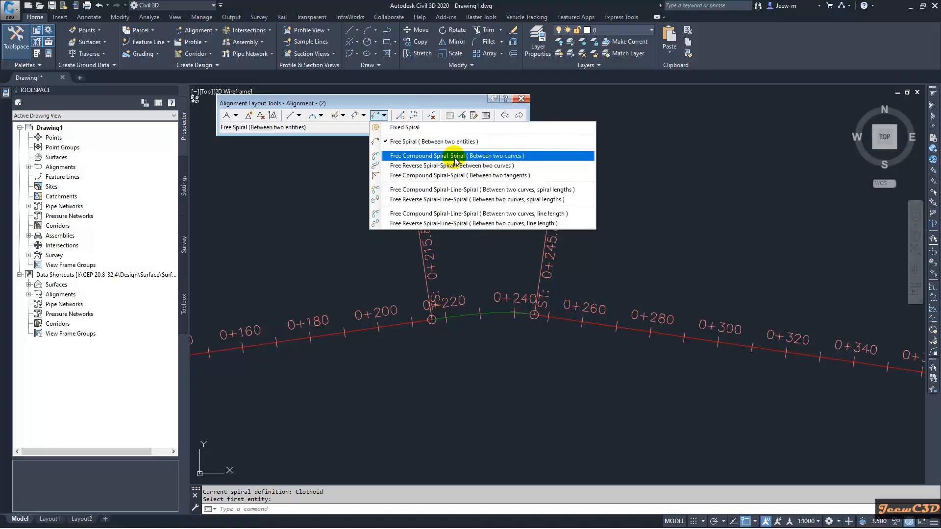
left_click(662, 180)
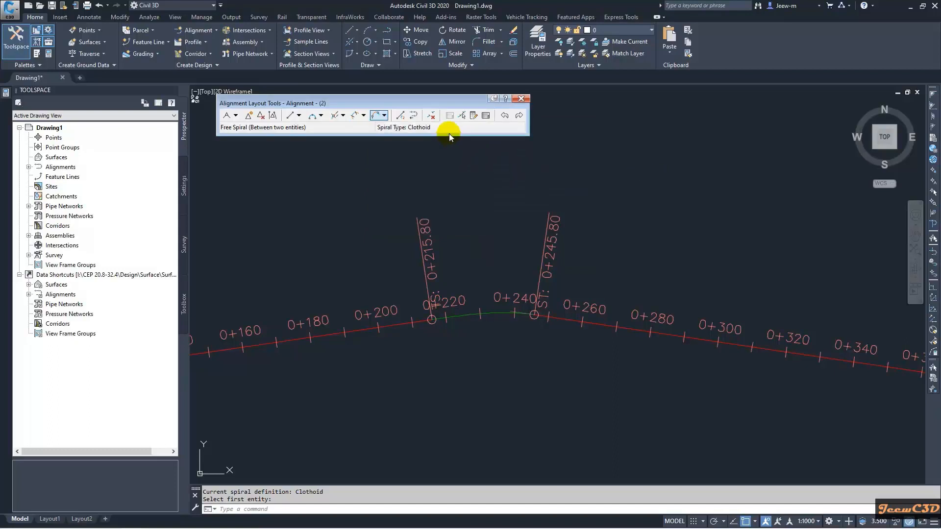
left_click(430, 116)
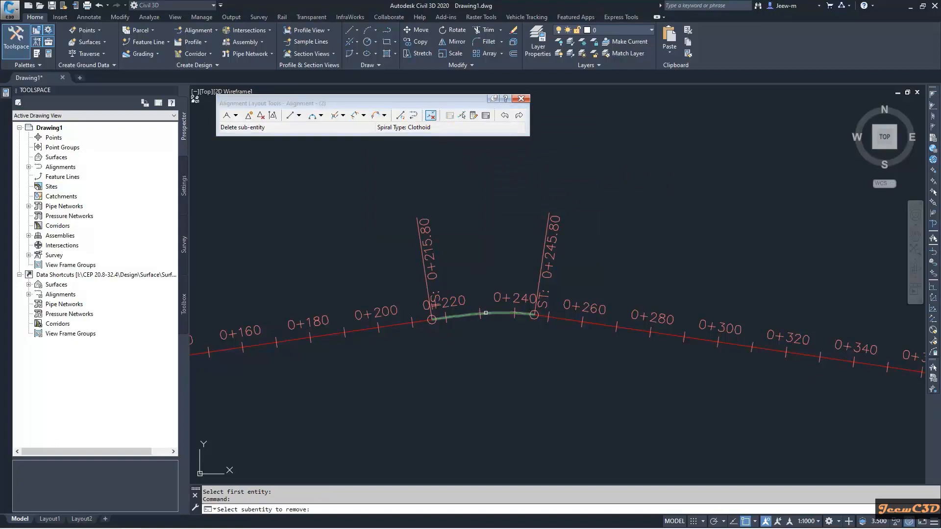
left_click(486, 312)
right_click(473, 253)
Start a Free Compound Spiral-Spiral (Between two tangents) from the end of the alignment to the separate red line
left_click(385, 115)
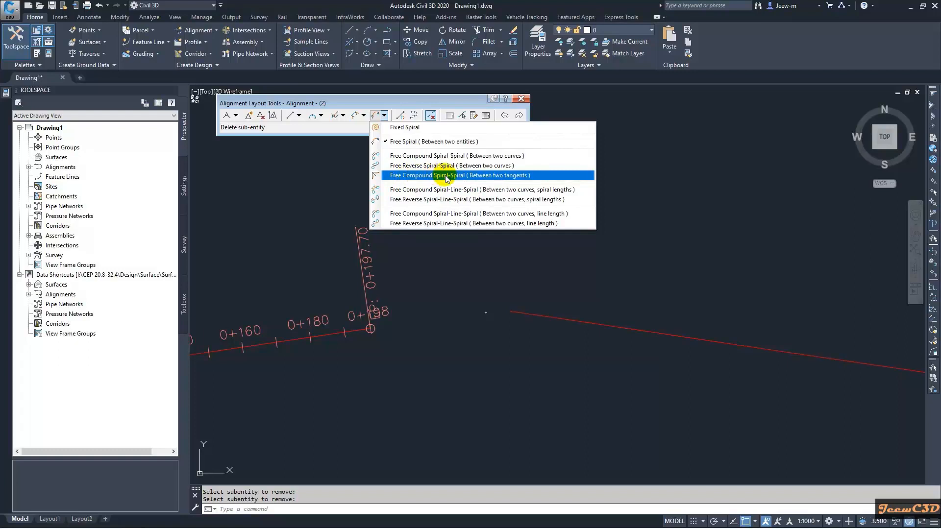
left_click(474, 178)
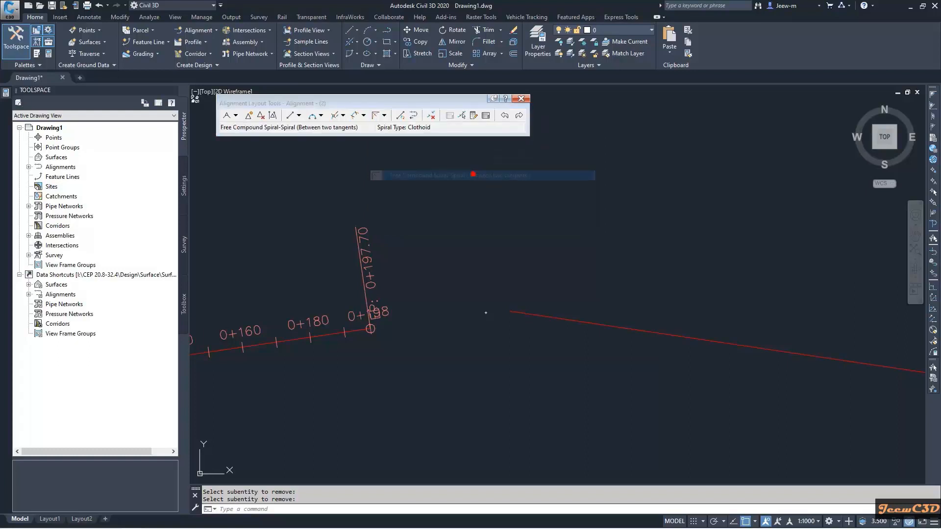
scroll(438, 252, "down", 2)
left_click(387, 302)
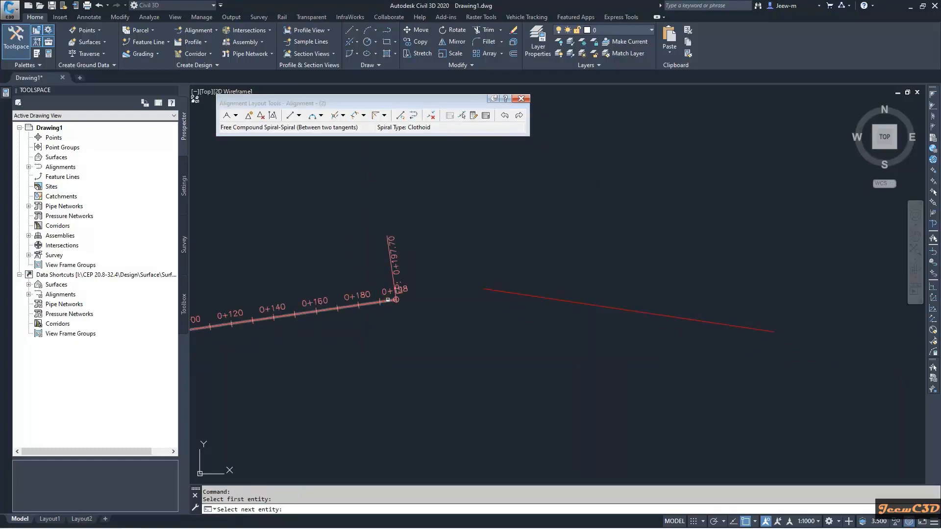
left_click(498, 291)
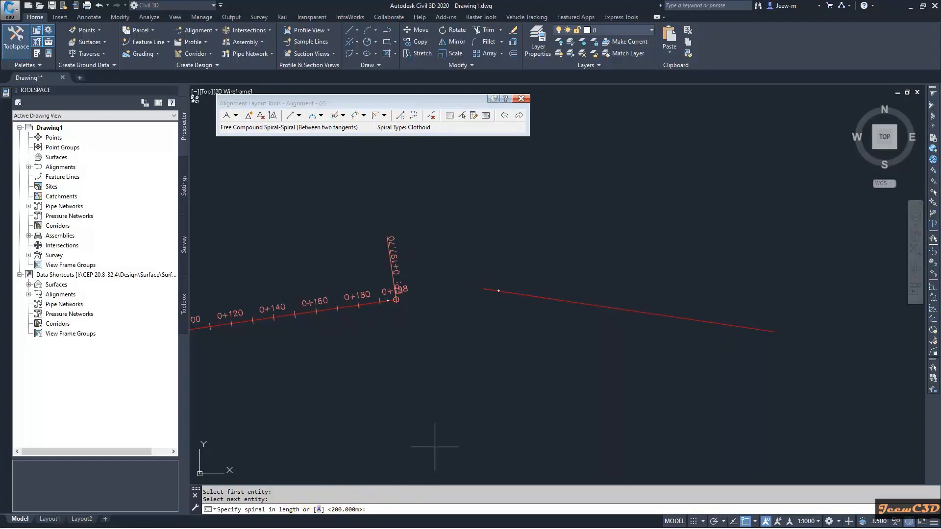
Set the spiral in length to 20 m, accept the Lessthan180 solution and set the spiral out length to 25 m
type("20")
key("Return")
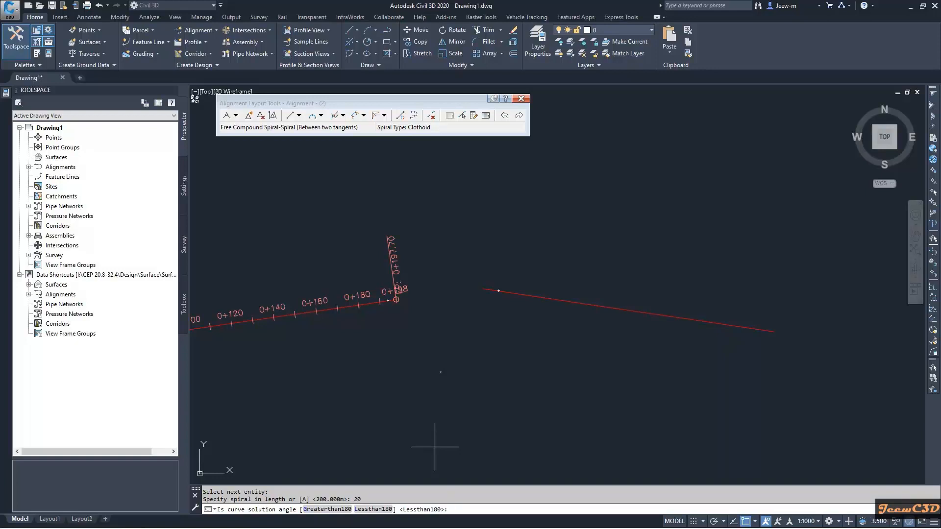
key("Return")
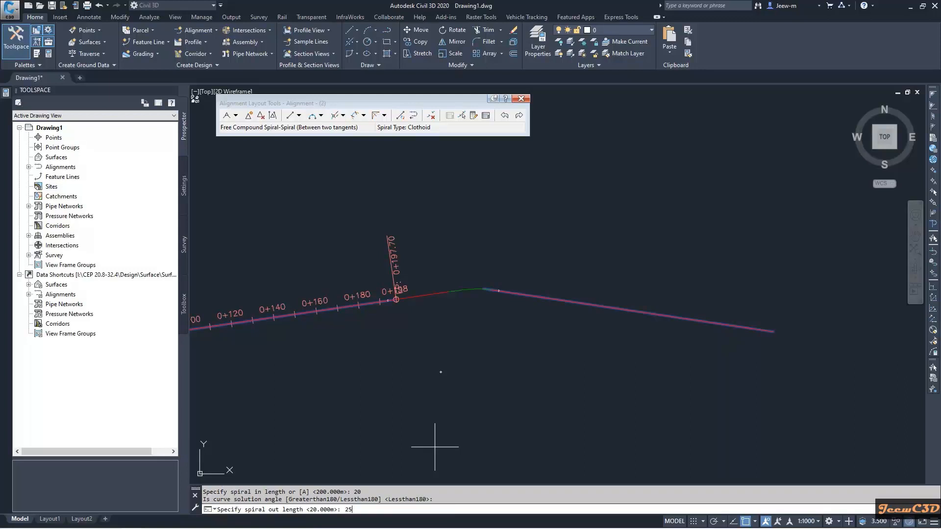
key("Return")
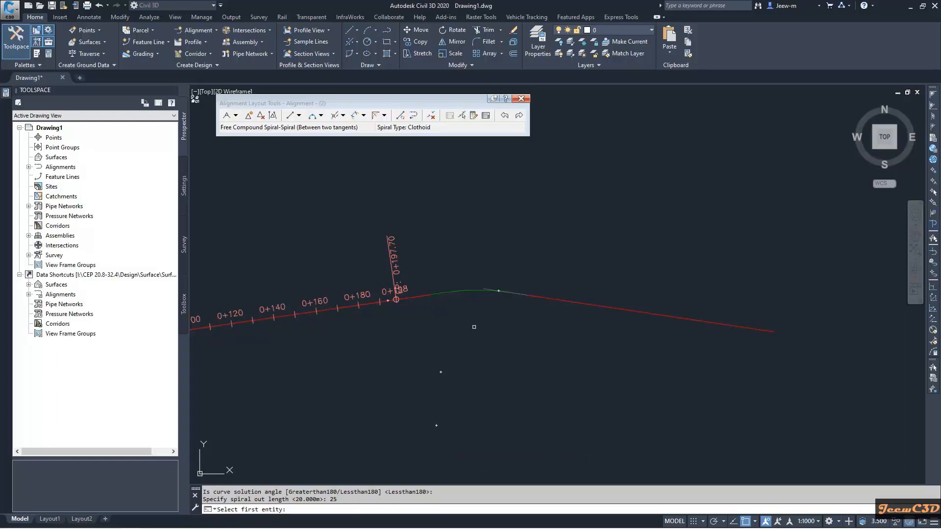
Finish the Free Compound Spiral-Spiral command between the two tangents
key("Return")
scroll(470, 304, "up", 4)
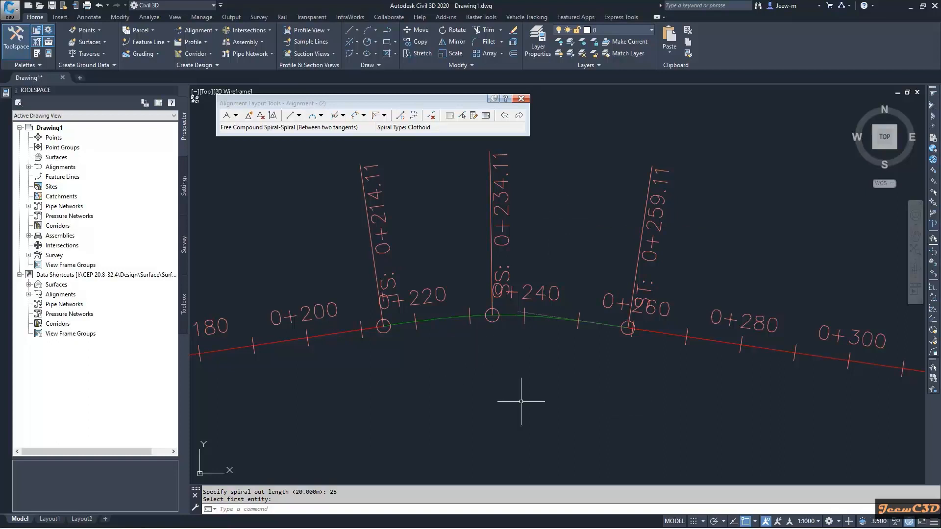
scroll(526, 447, "down", 4)
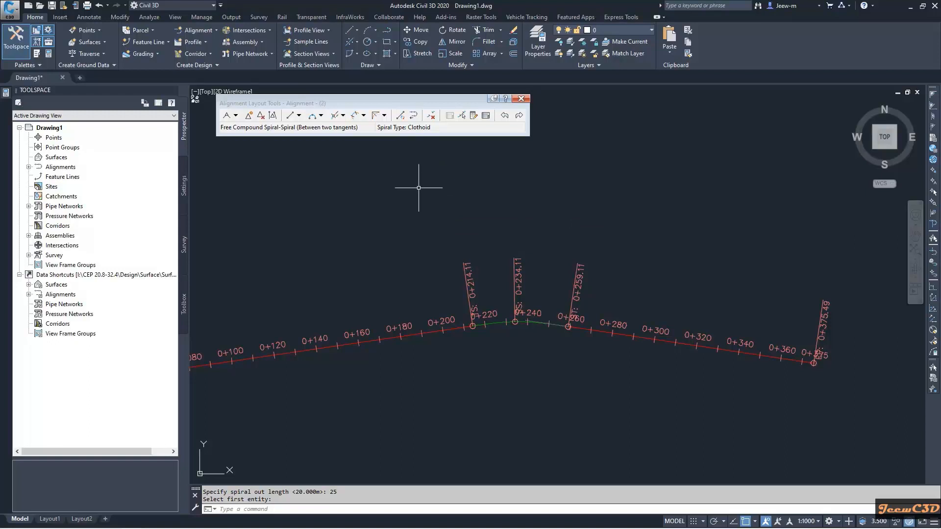
Delete the sub-entity between the two blue curves, leaving a gap between them
left_click(431, 116)
scroll(411, 231, "up", 3)
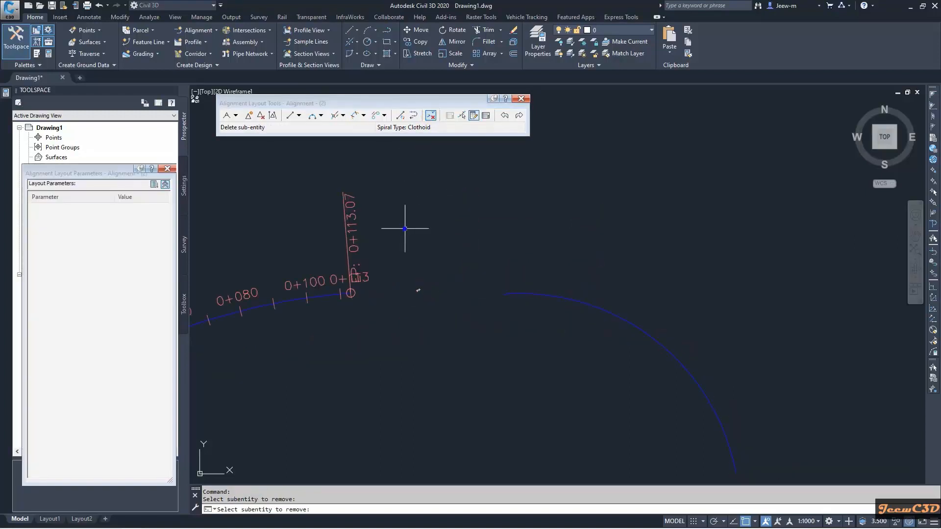
middle_click_drag(413, 240, 451, 218)
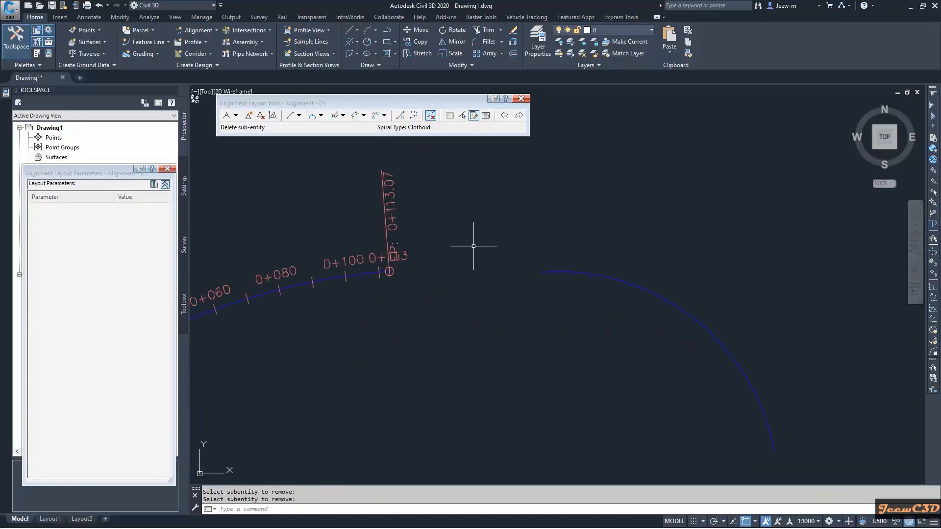
scroll(476, 226, "down", 3)
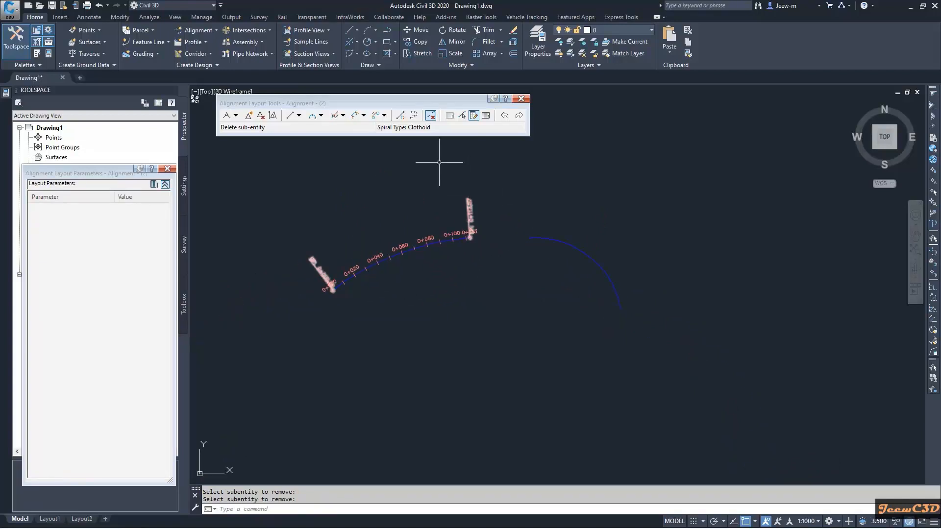
Start a Free Compound Spiral-Spiral (Between two curves) from the end of the stationed curve to the separate blue arc
left_click(385, 115)
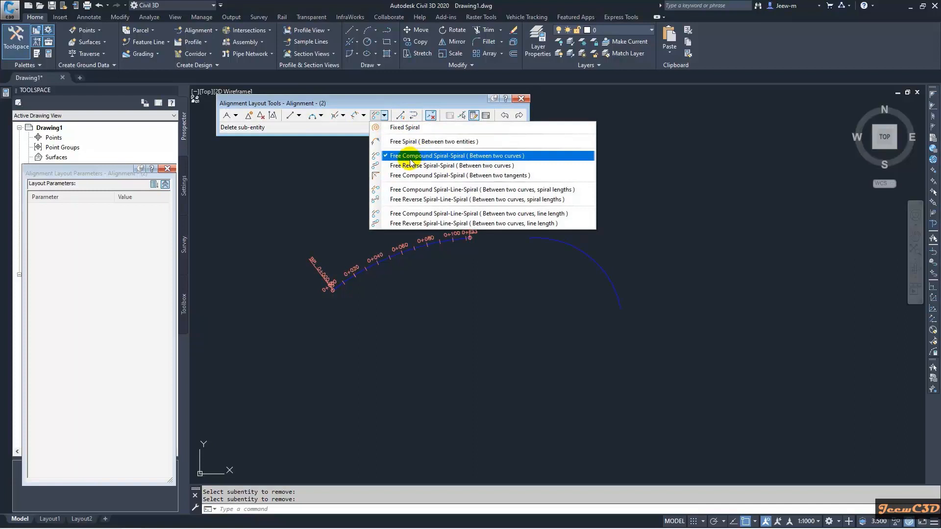
left_click(461, 156)
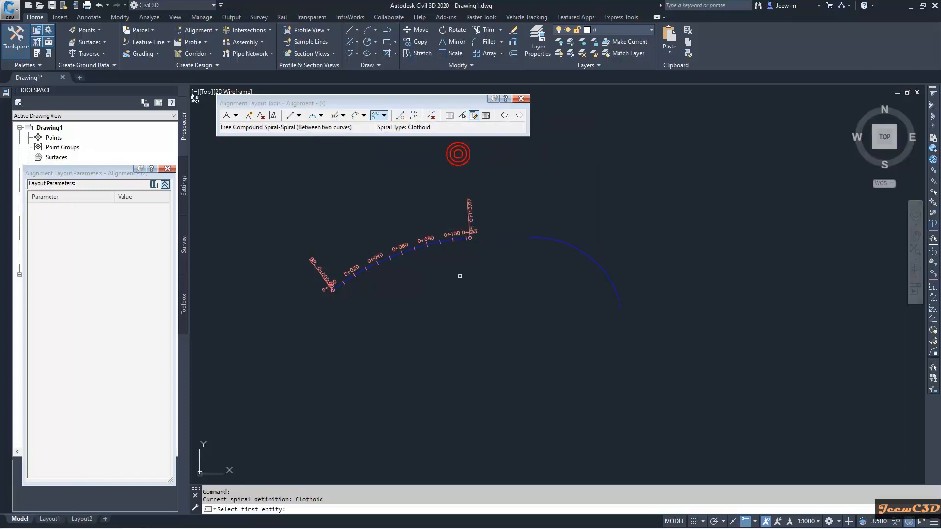
middle_click_drag(459, 276, 420, 281)
scroll(426, 250, "up", 2)
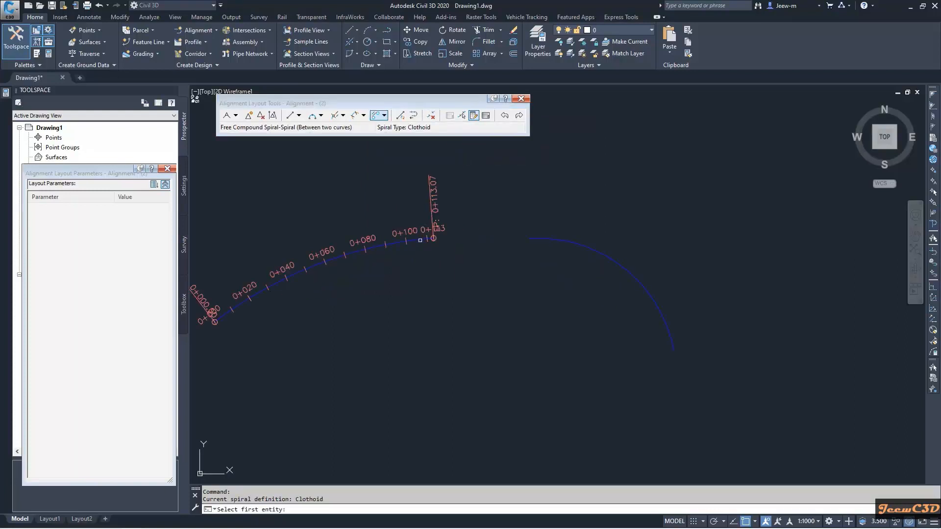
left_click(420, 241)
scroll(556, 243, "up", 1)
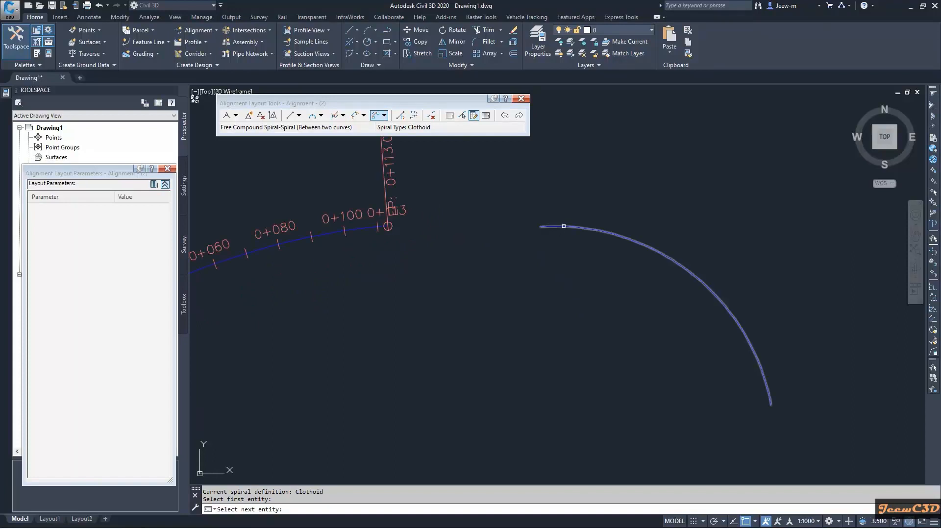
left_click(564, 226)
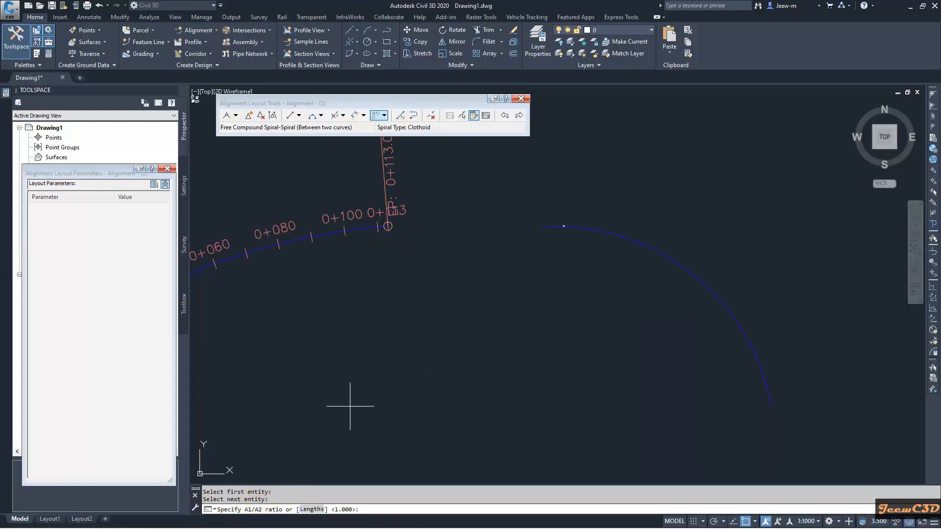
Define the compound spirals by the Lengths option with an L1/L2 ratio of 1 and end the command
left_click(312, 509)
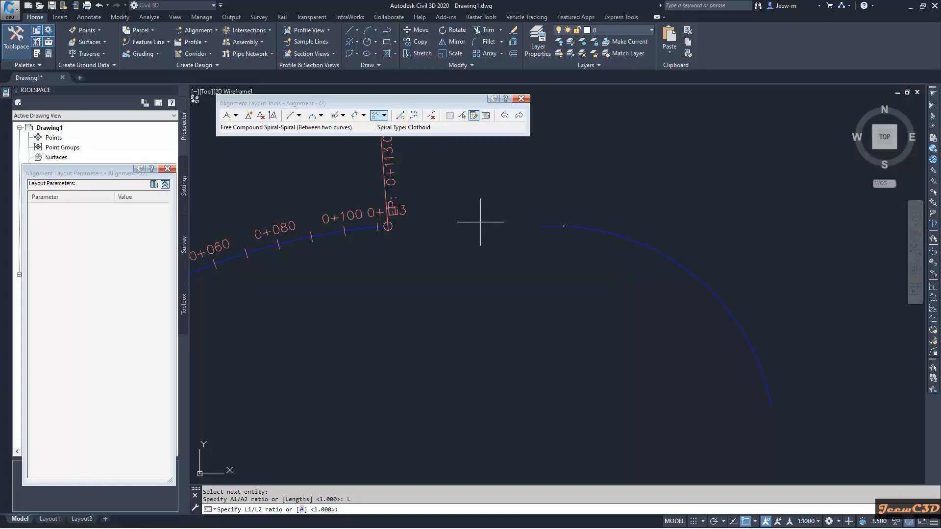
left_click(353, 507)
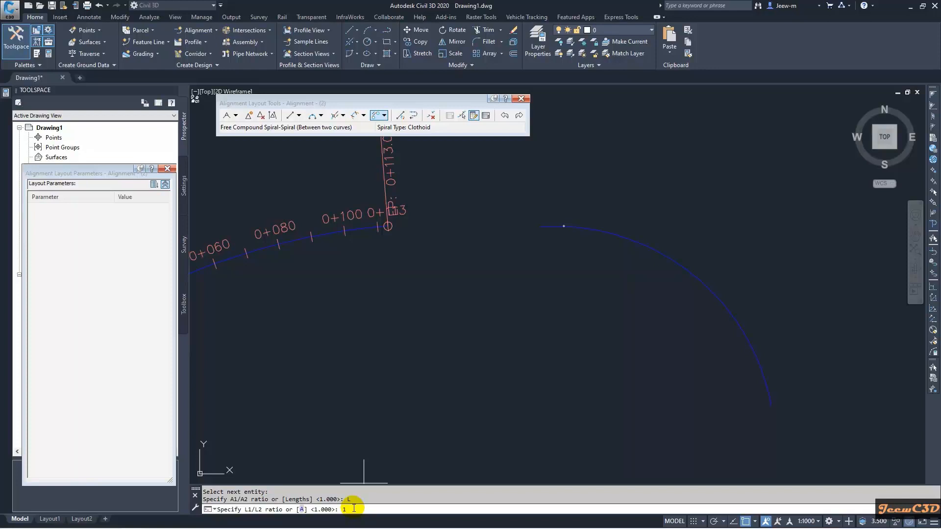
key("Return")
right_click(438, 269)
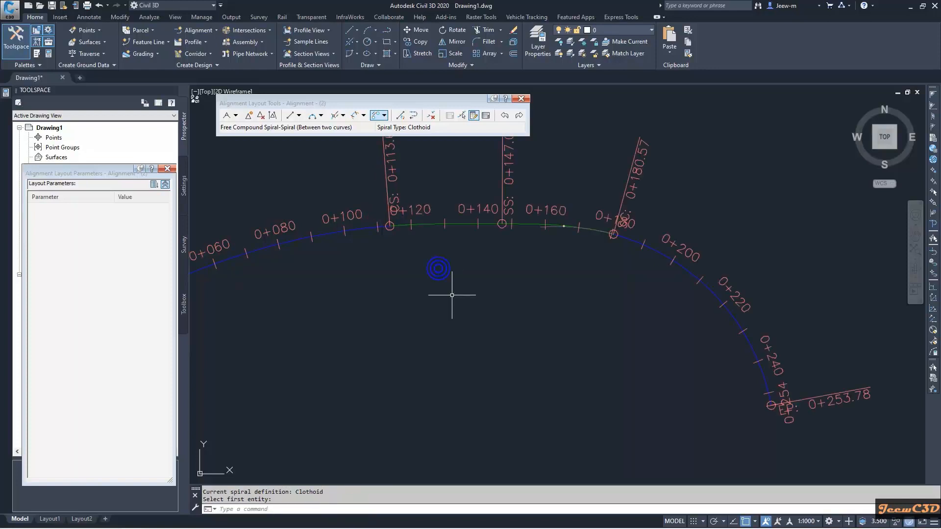
Examine the compound spiral-spiral connection between the two curves and review the available free spiral options
scroll(451, 293, "down", 4)
middle_click_drag(451, 290, 449, 313)
scroll(440, 305, "up", 4)
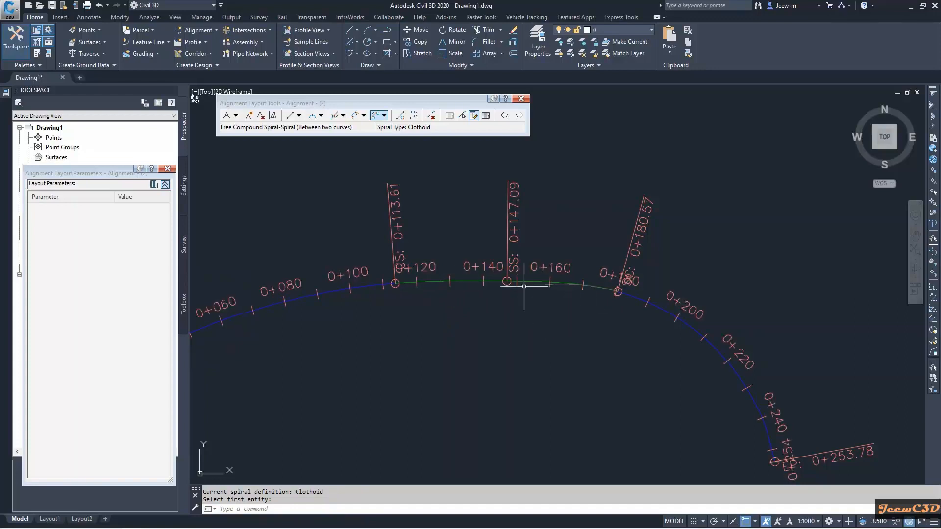
scroll(507, 323, "down", 2)
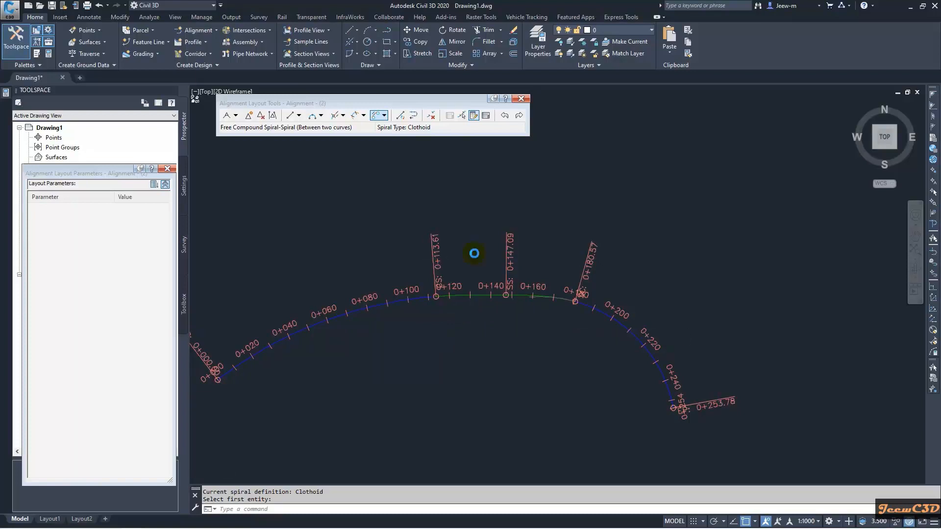
scroll(442, 257, "down", 2)
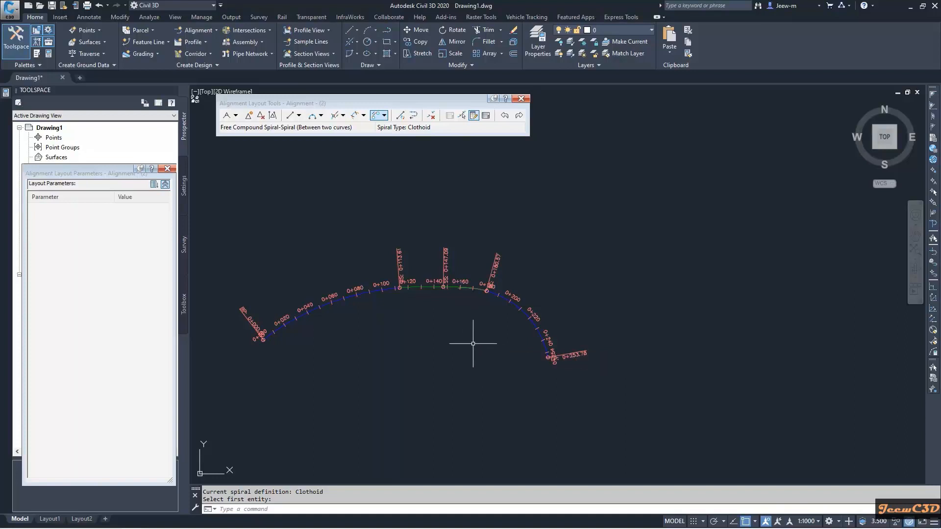
middle_click_drag(468, 342, 492, 339)
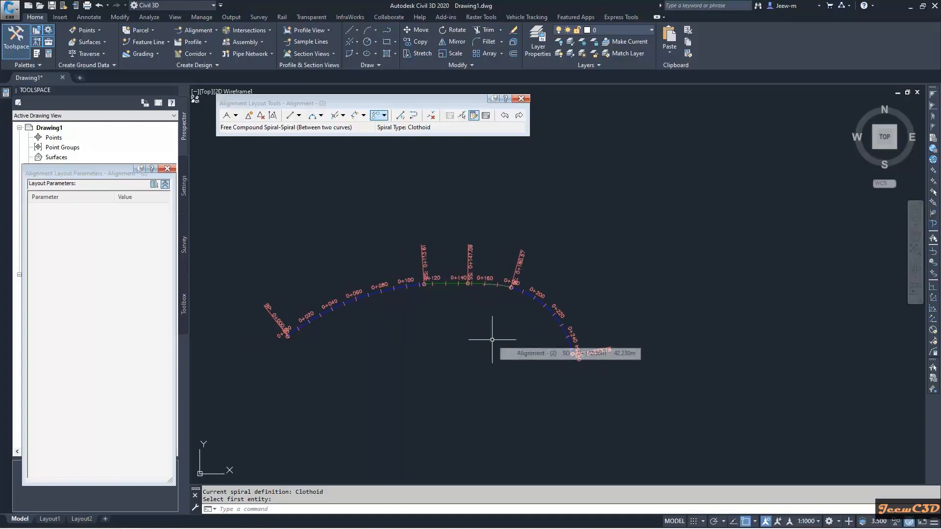
left_click(384, 115)
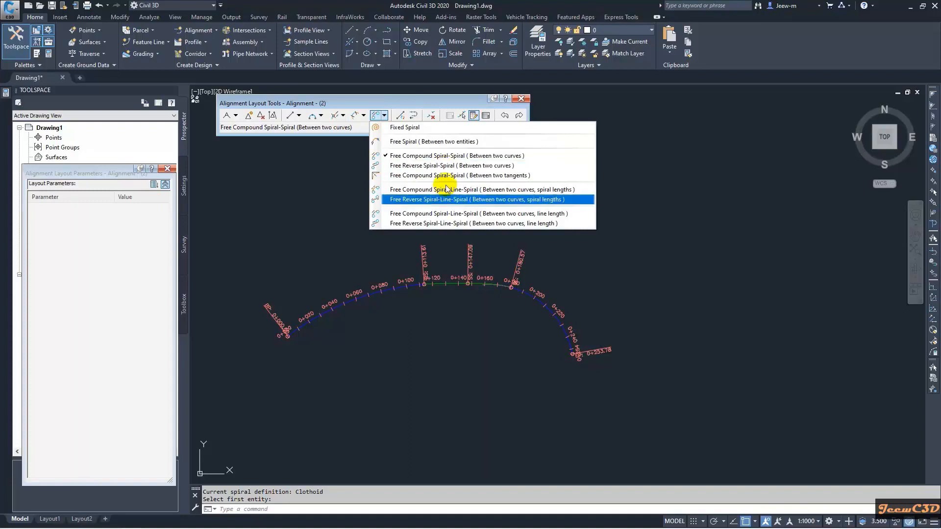
left_click(458, 326)
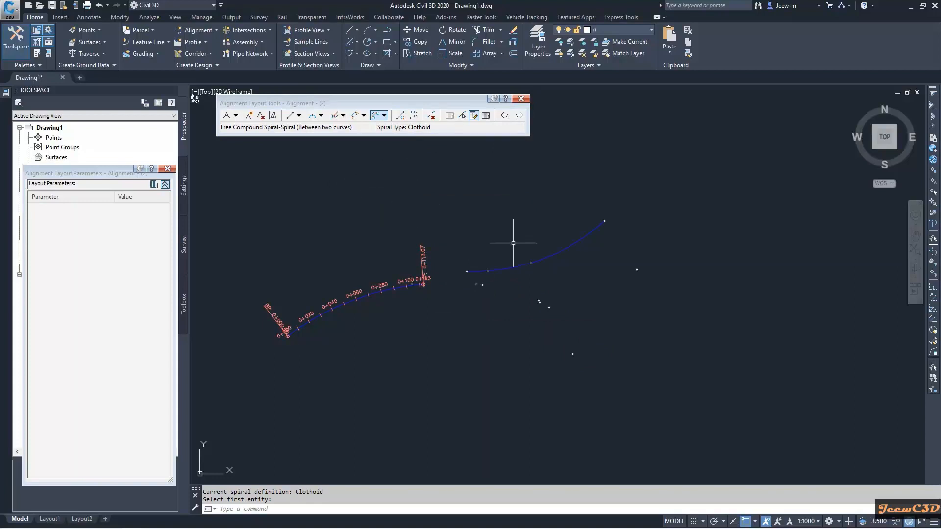
Start a Free Reverse Spiral-Spiral (Between two curves) from the stationed curve to the separate oppositely curved arc
left_click(384, 115)
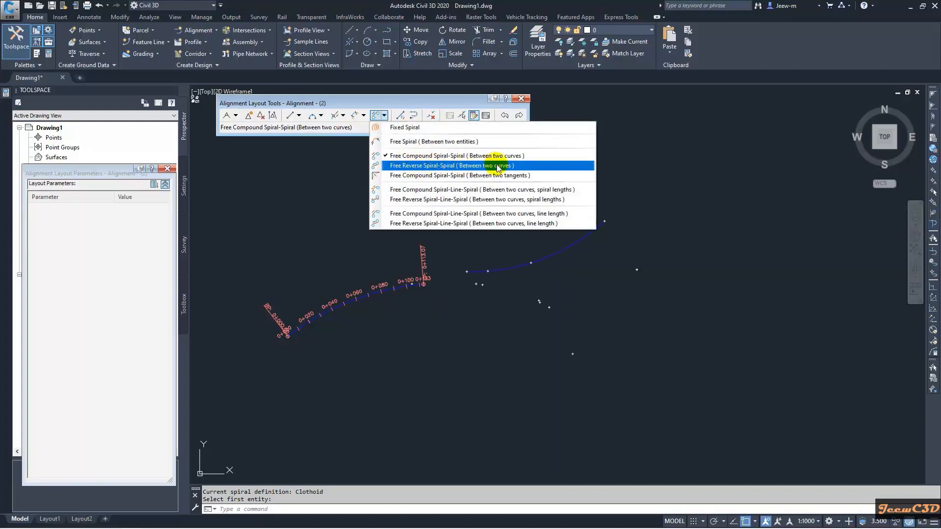
left_click(456, 166)
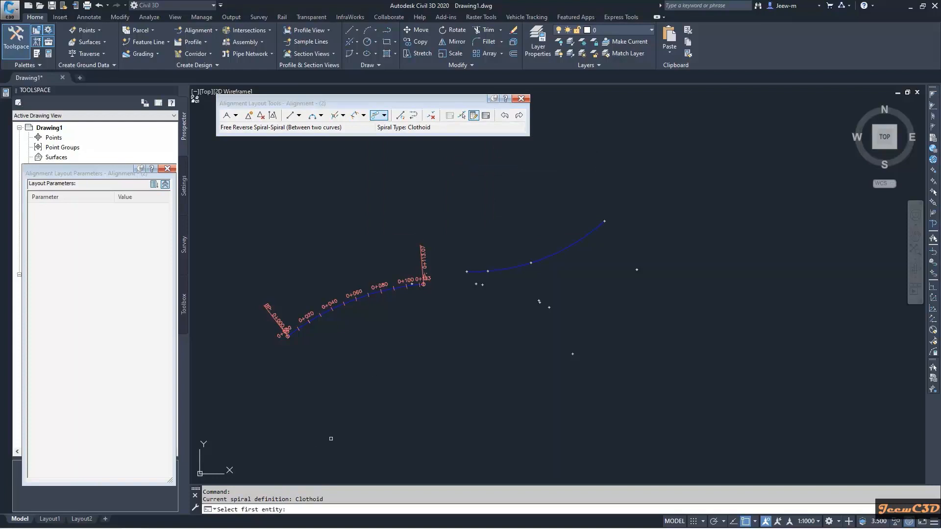
left_click(397, 289)
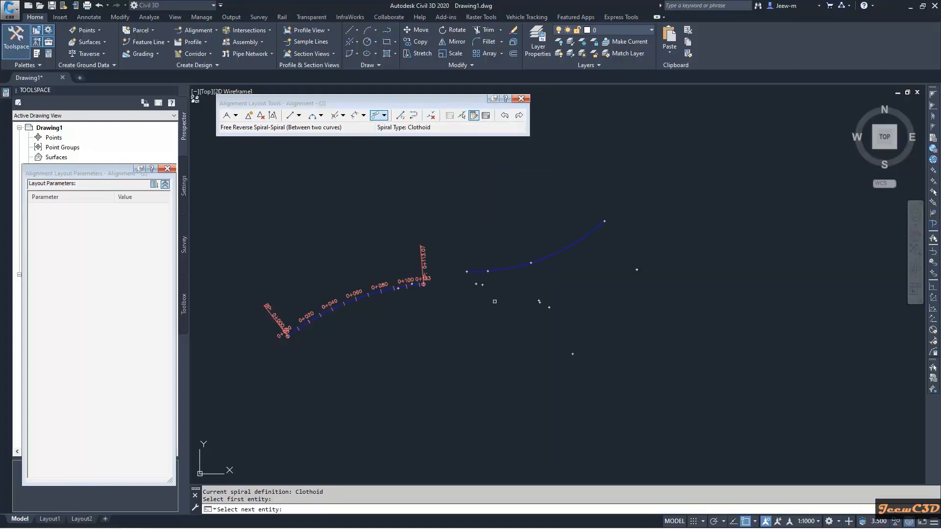
left_click(506, 268)
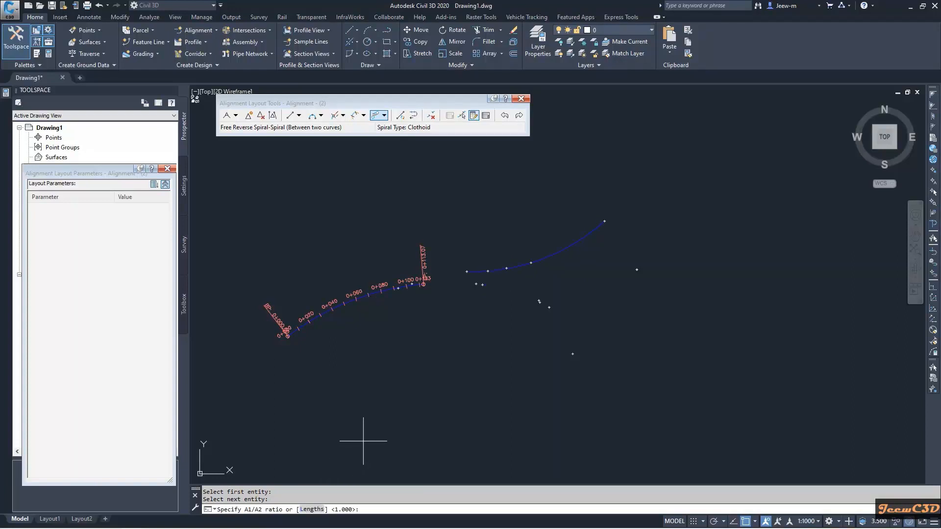
Define the reverse spirals by the Lengths option, accept the L1/L2 ratio of 1 and end the command
left_click(312, 509)
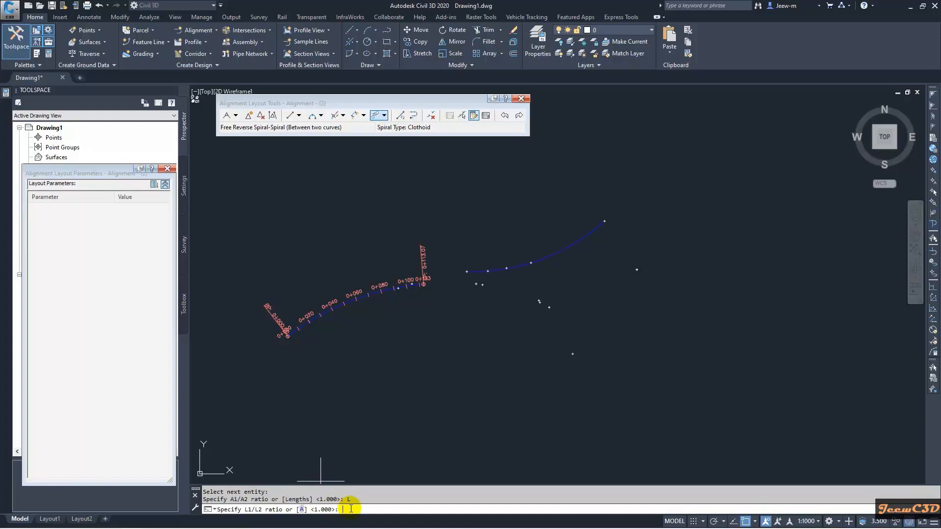
key("Return")
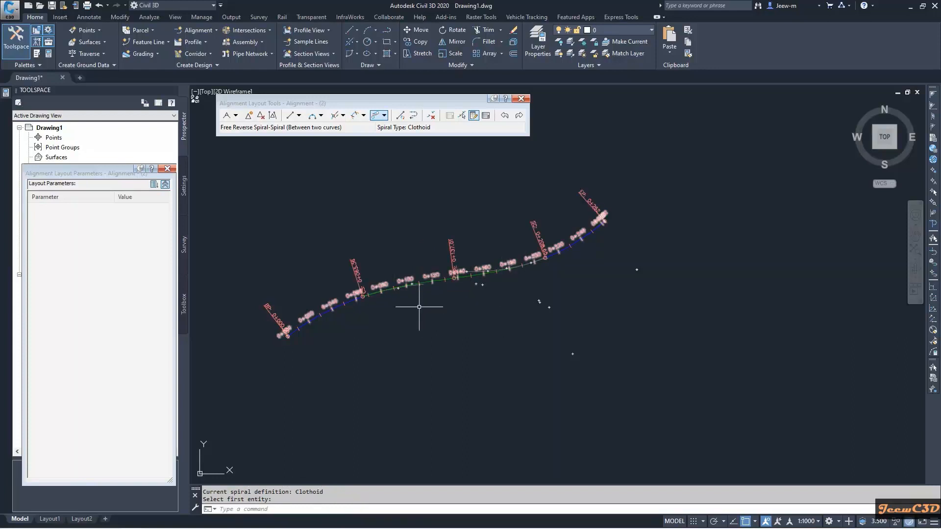
scroll(385, 269, "up", 4)
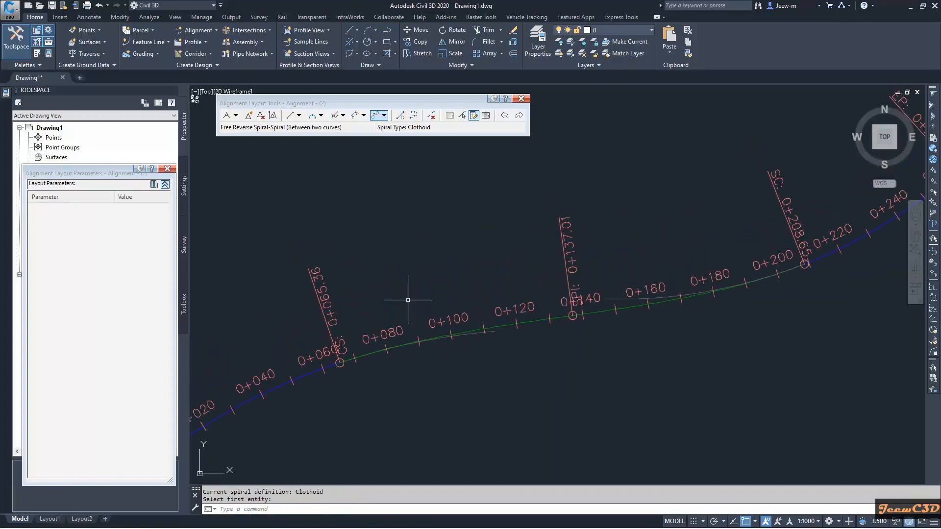
scroll(568, 302, "down", 4)
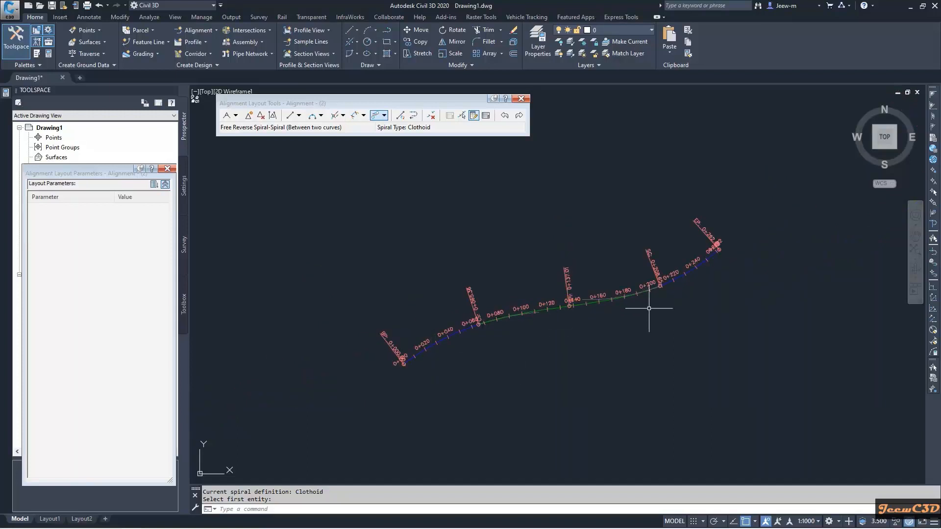
scroll(568, 361, "down", 2)
middle_click_drag(545, 279, 420, 248)
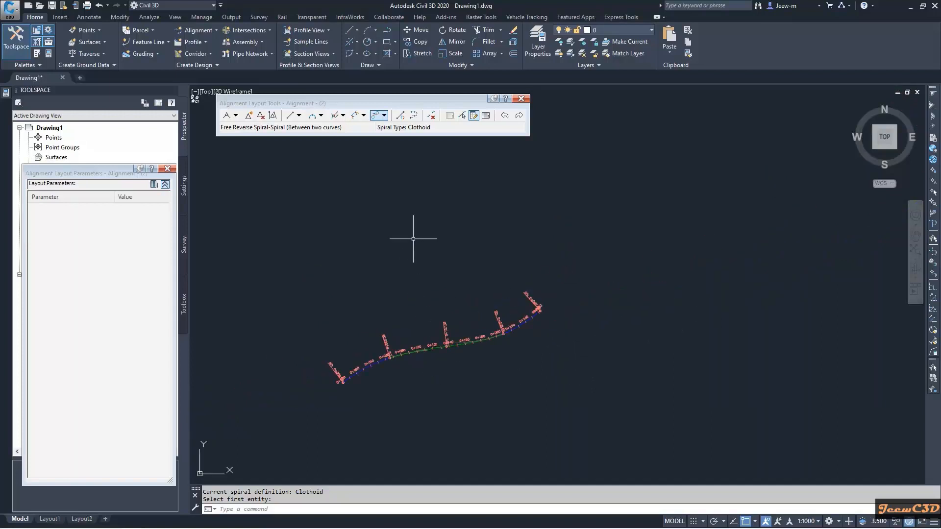
Try a Free Reverse Spiral-Line-Spiral (Between two curves, spiral lengths) from the stationed curve to the opposite arc with a 1 m spiral in length
left_click(385, 115)
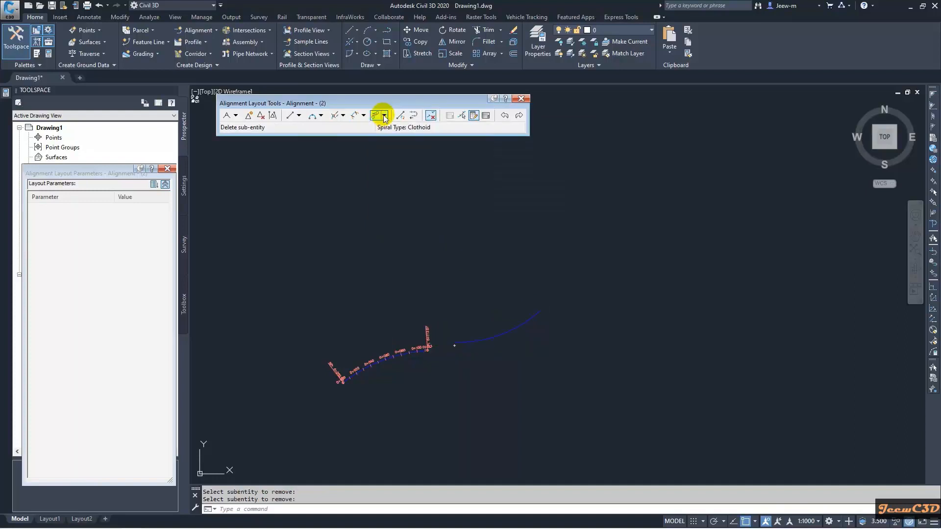
left_click(384, 115)
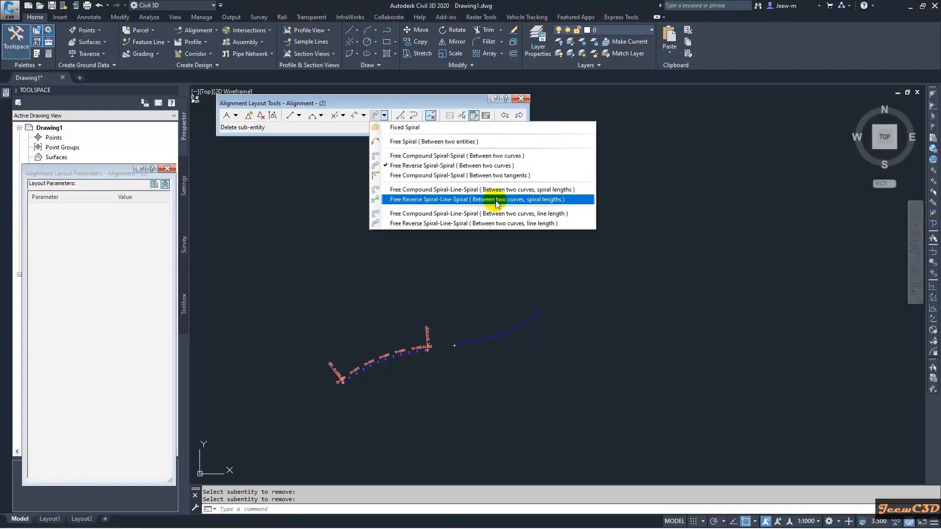
left_click(538, 200)
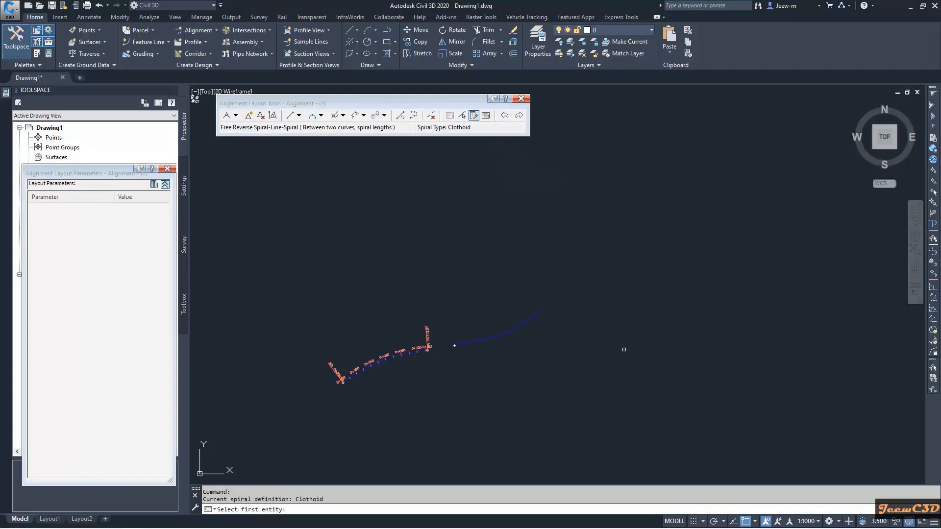
scroll(420, 350, "up", 4)
left_click(420, 347)
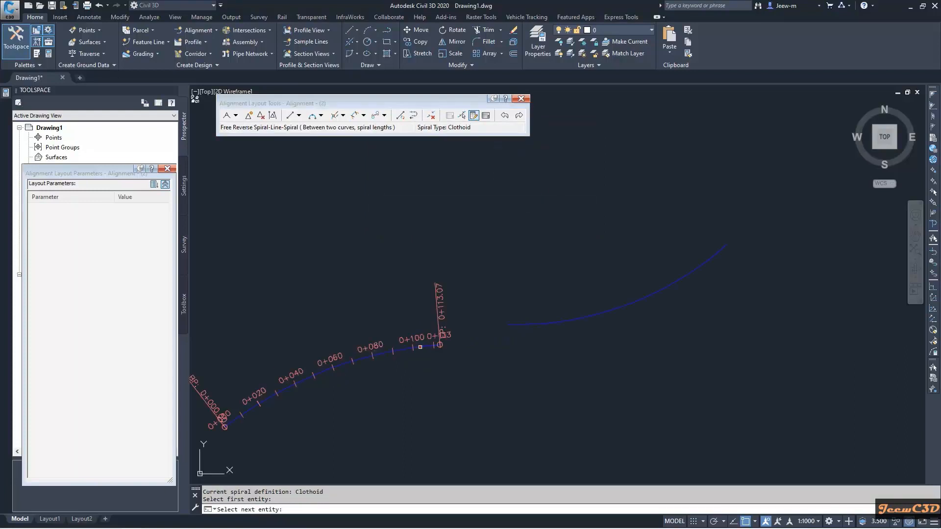
left_click(586, 318)
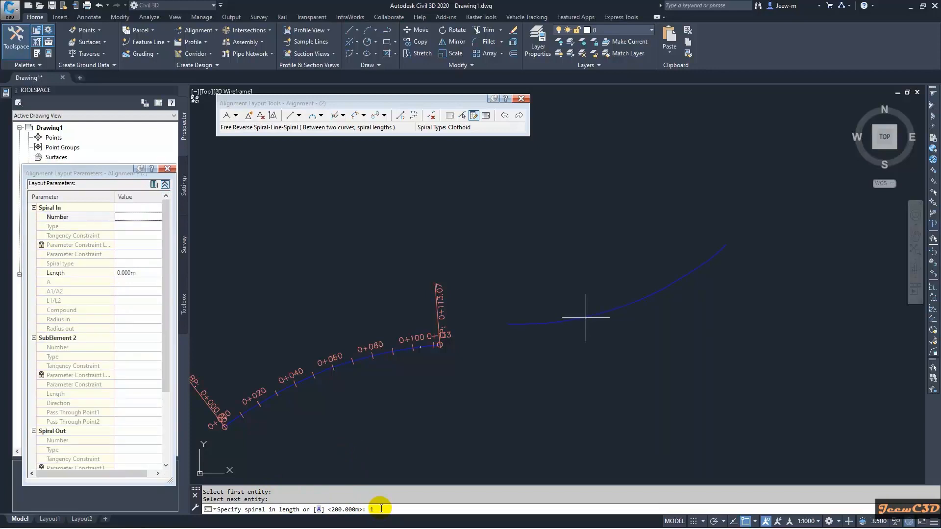
type("1")
key("Return")
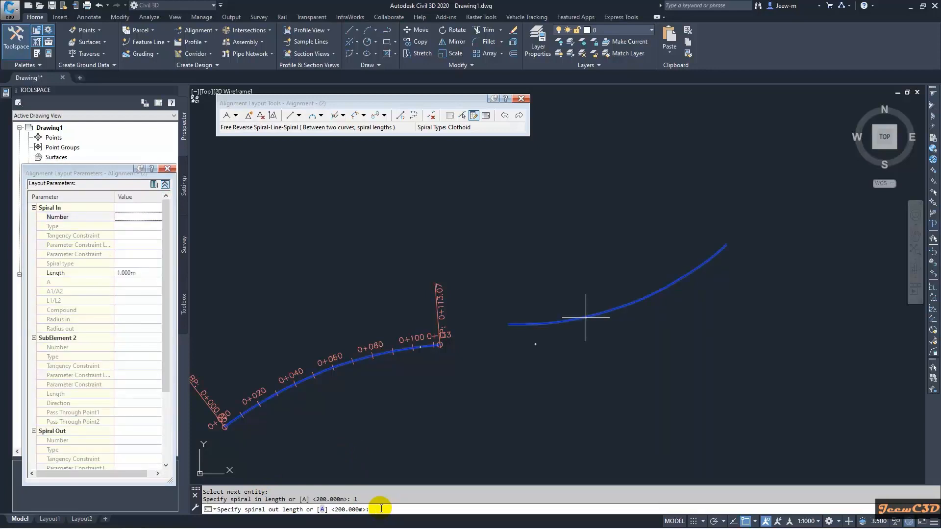
key("Escape")
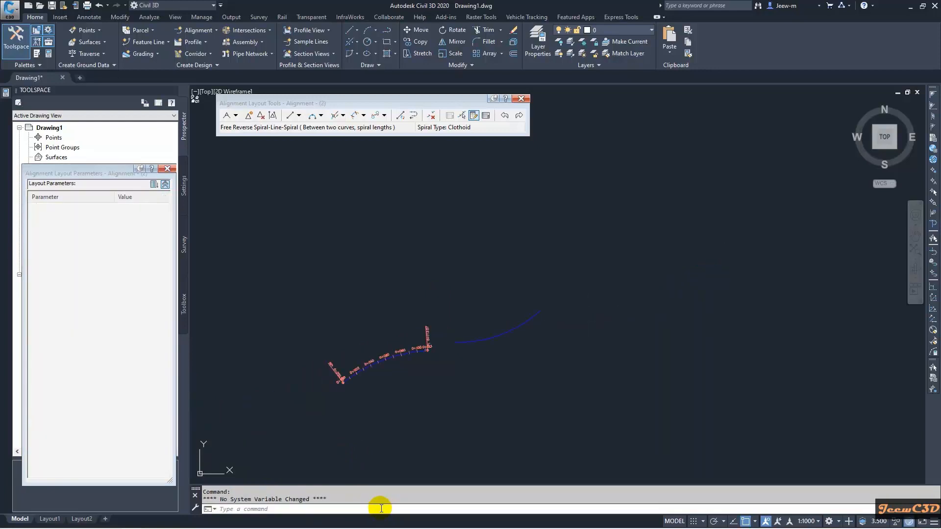
Start a Free Reverse Spiral-Line-Spiral (Between two curves, spiral lengths) from the stationed curve to the oppositely curved arc
left_click(386, 119)
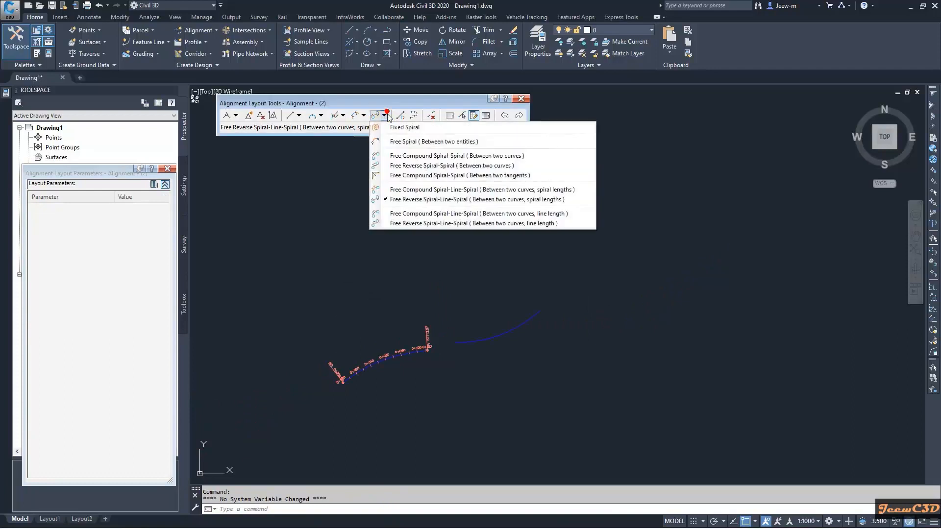
left_click(431, 201)
scroll(441, 344, "up", 4)
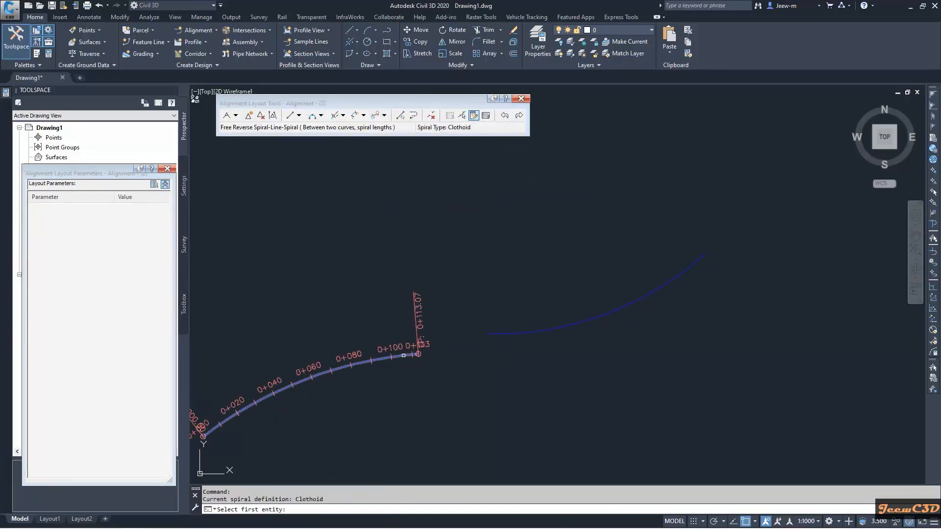
left_click(403, 355)
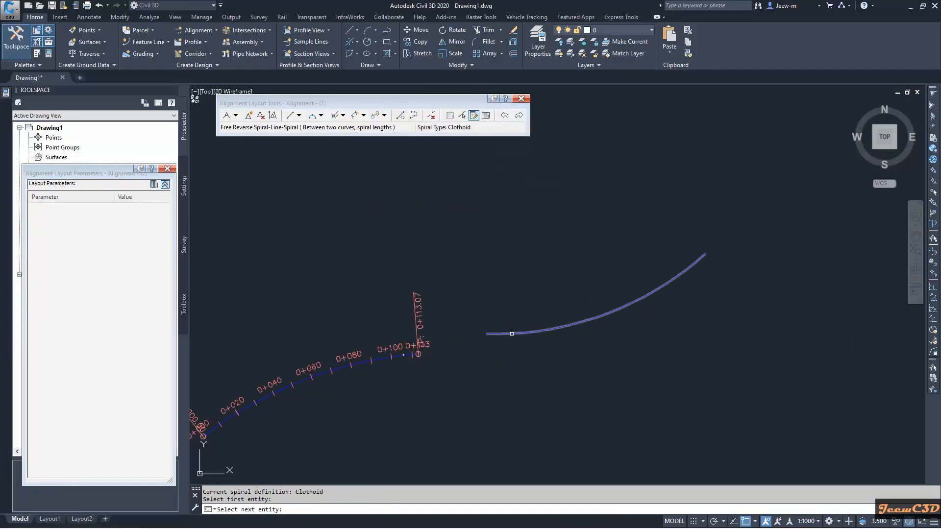
left_click(512, 336)
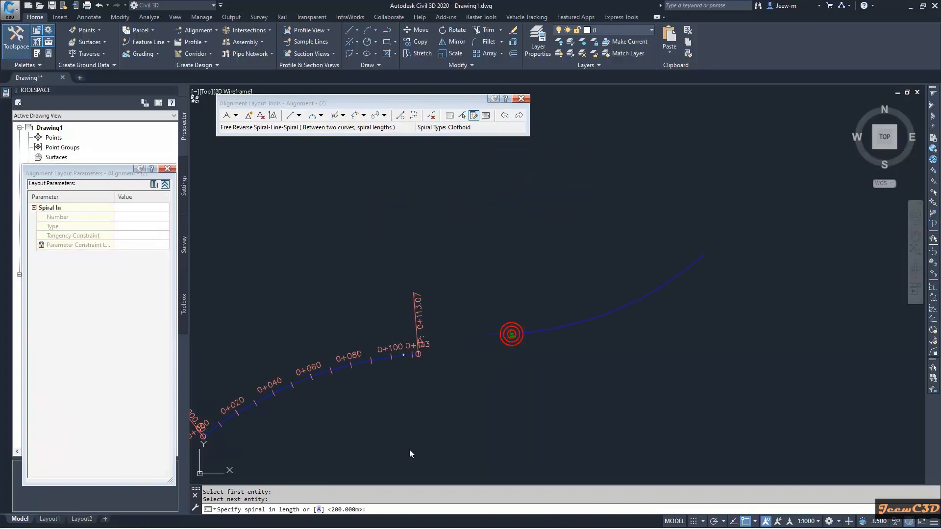
Set both the spiral in and spiral out lengths to 15 m, close the layout parameters window and end the command
left_click(371, 510)
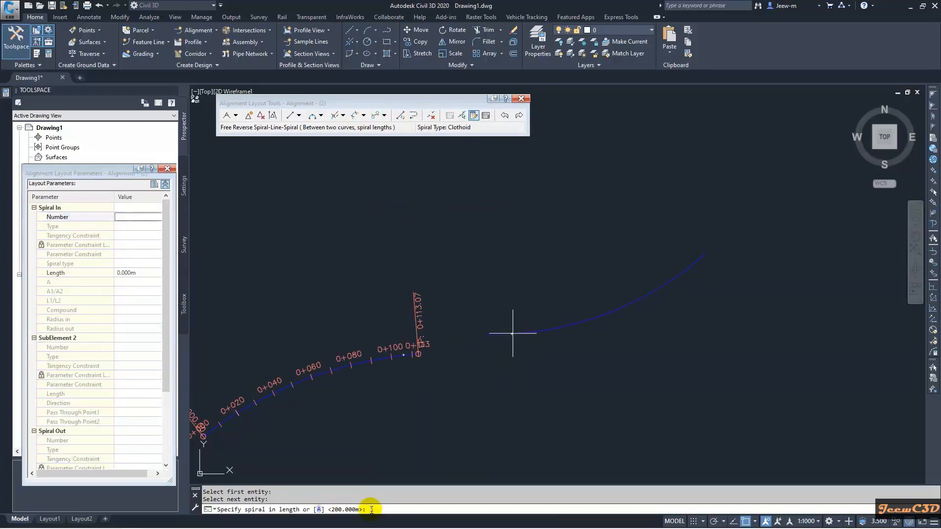
type("15")
left_click(167, 168)
type("5")
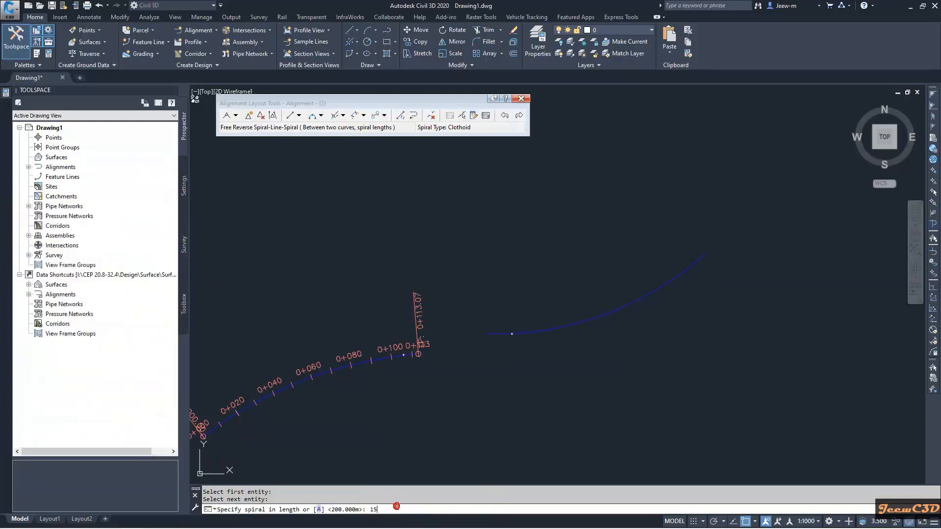
key("Return")
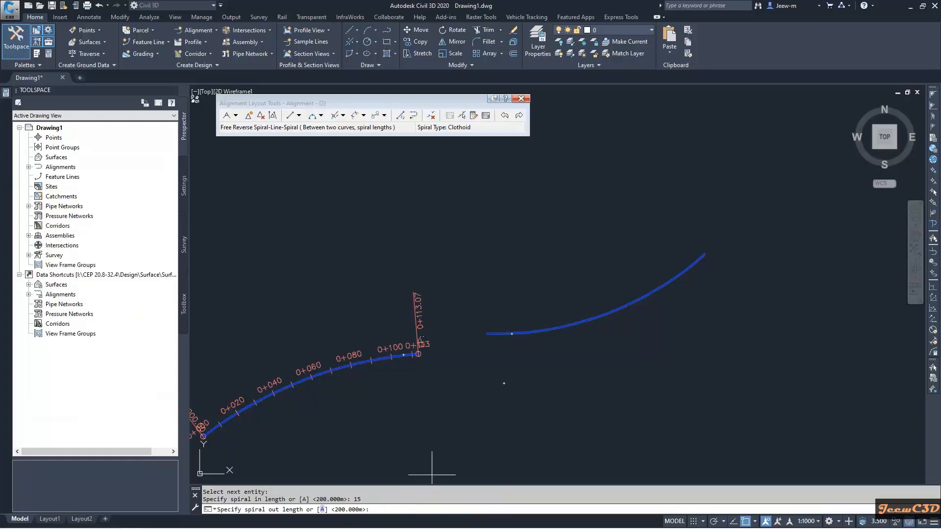
left_click(389, 507)
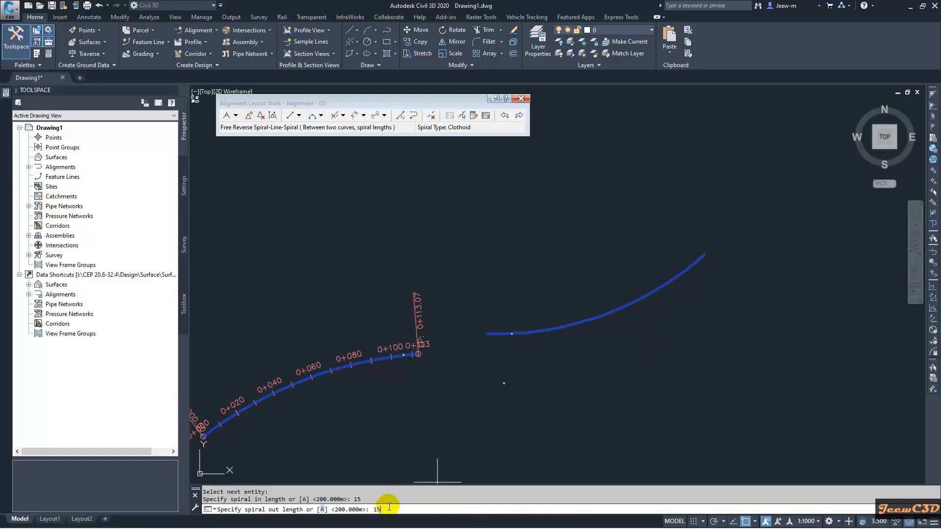
key("Return")
key("Return")
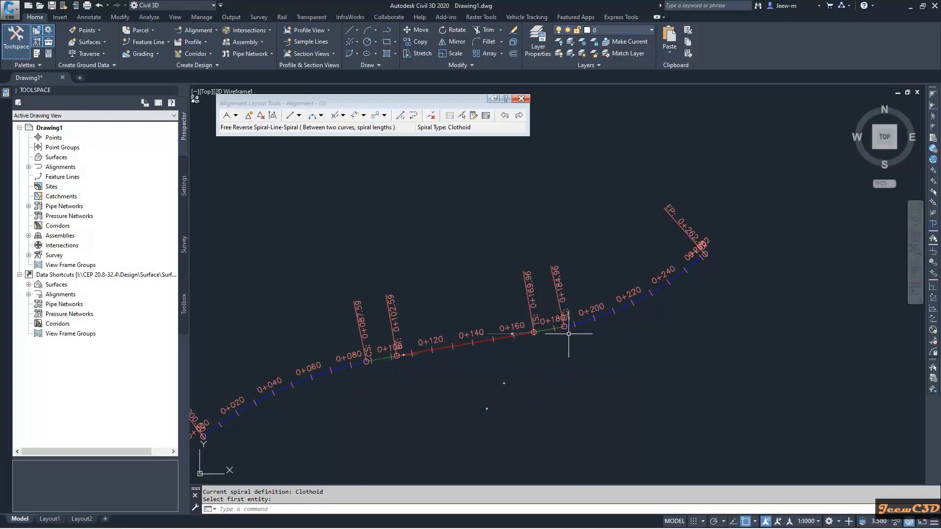
Undo back to the stationed curve and the separate arc curving in the same direction, without any spiral connection
scroll(623, 348, "down", 4)
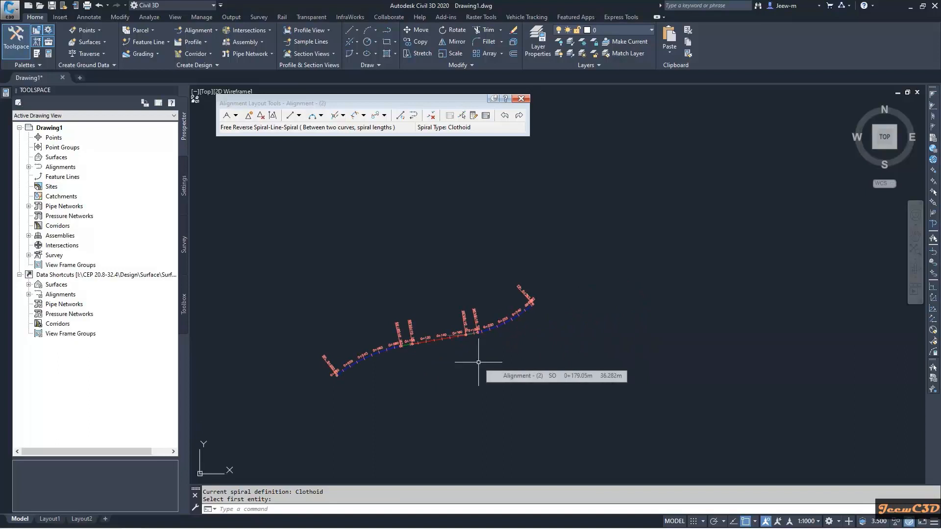
left_click(385, 116)
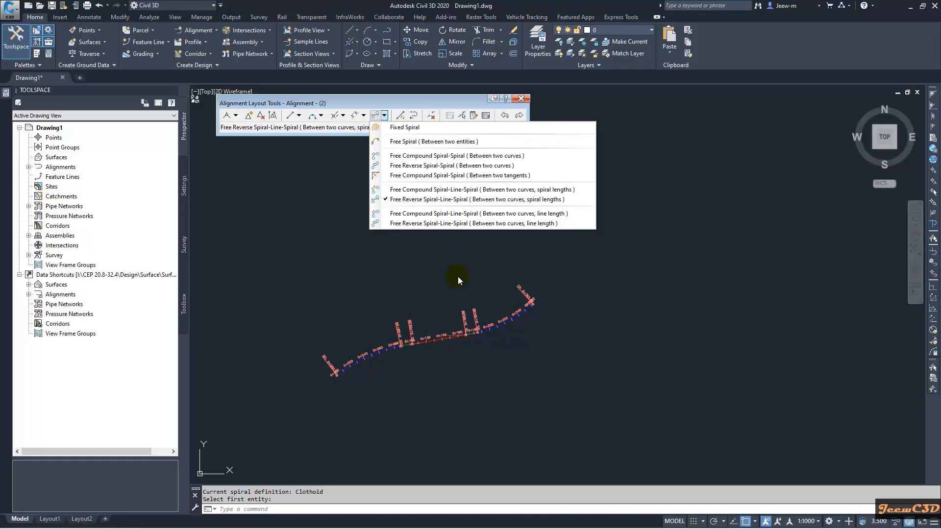
key("Escape")
key("ctrl+z")
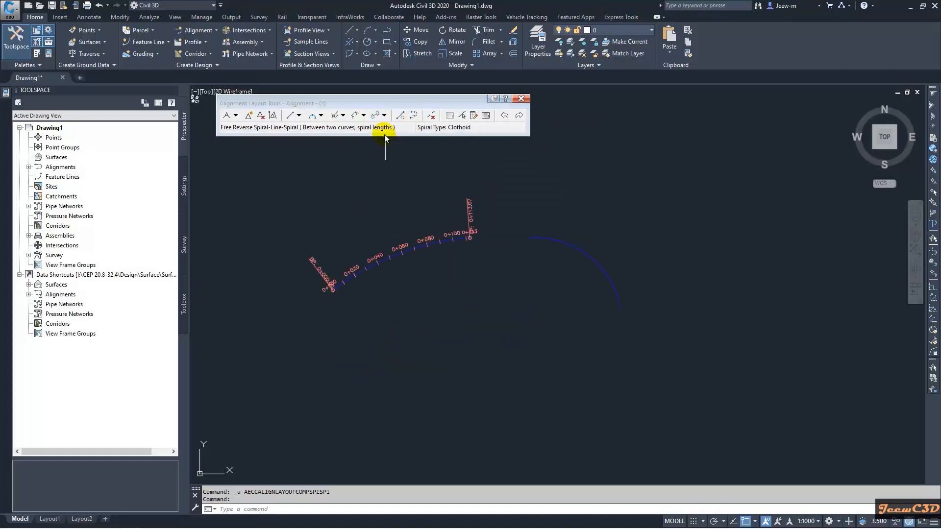
Start a Free Compound Spiral-Line-Spiral (Between two curves, spiral lengths) from the stationed curve to the separate arc
left_click(385, 115)
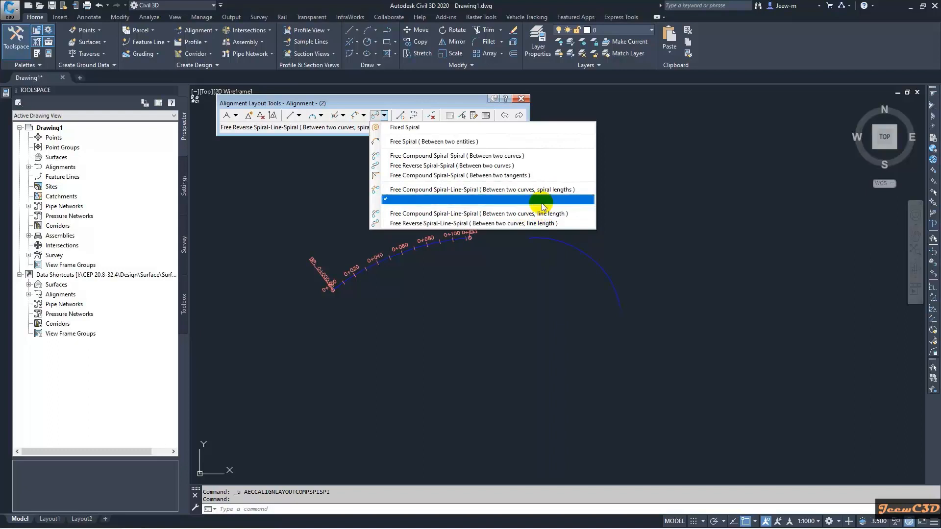
left_click(456, 190)
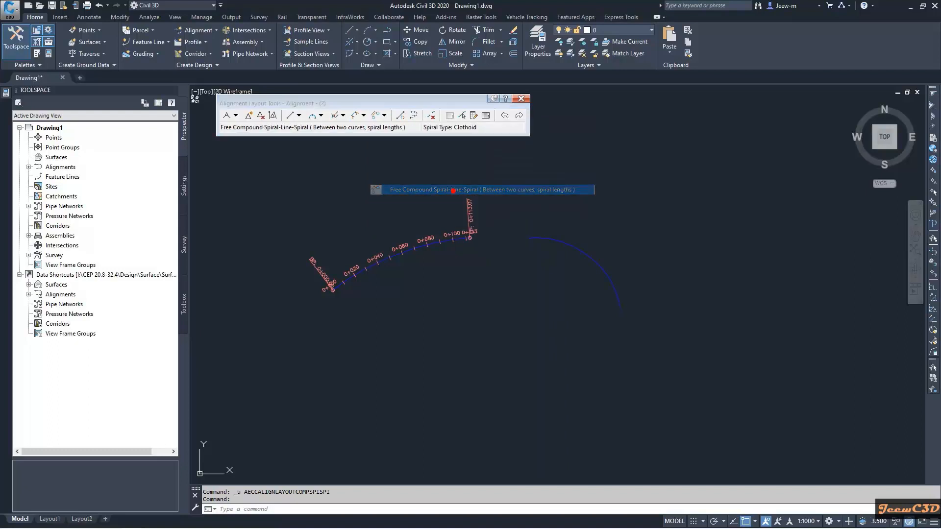
left_click(447, 240)
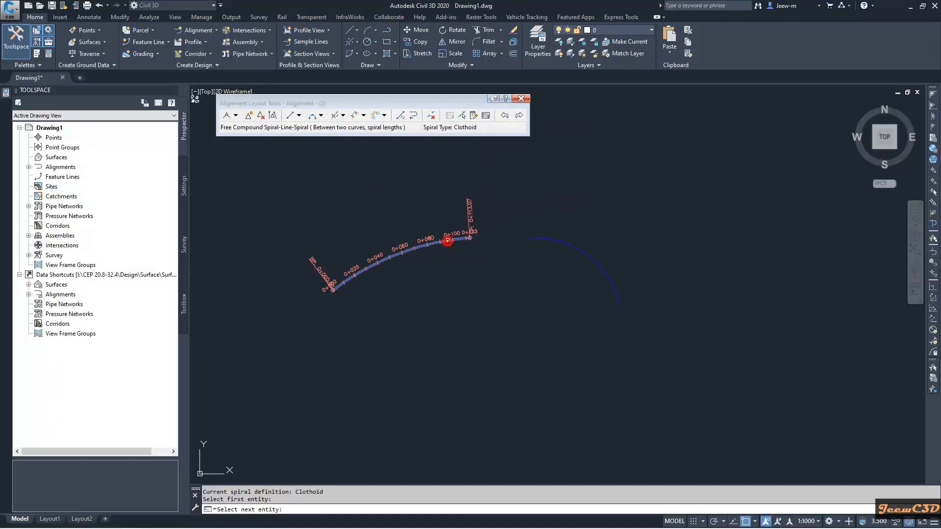
left_click(567, 243)
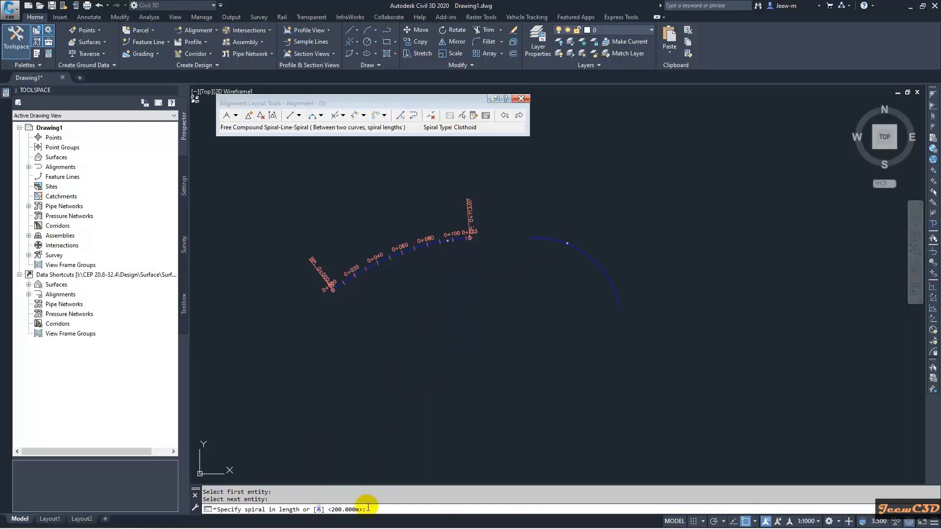
Set the compound connection's spiral in and spiral out lengths to 15 m each and end the command
type("15")
key("Return")
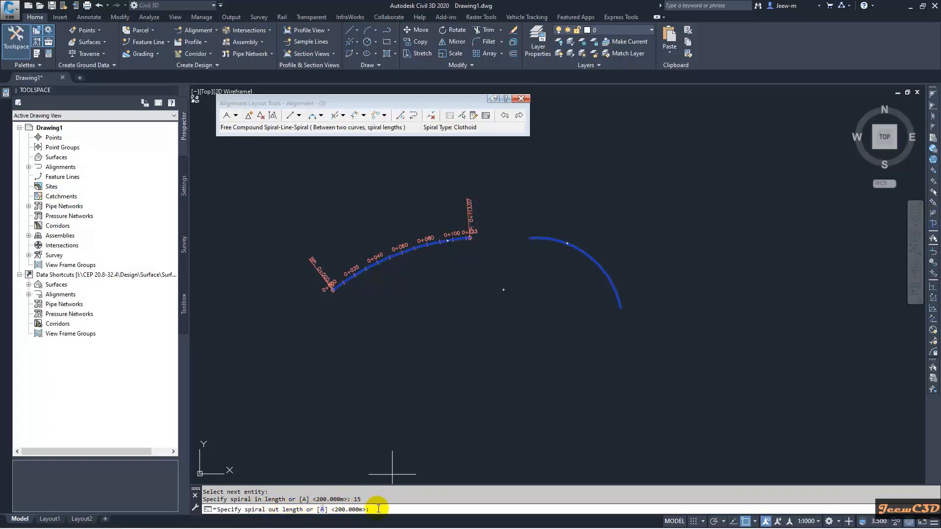
type("165")
key("BackSpace")
key("BackSpace")
type("5")
key("Return")
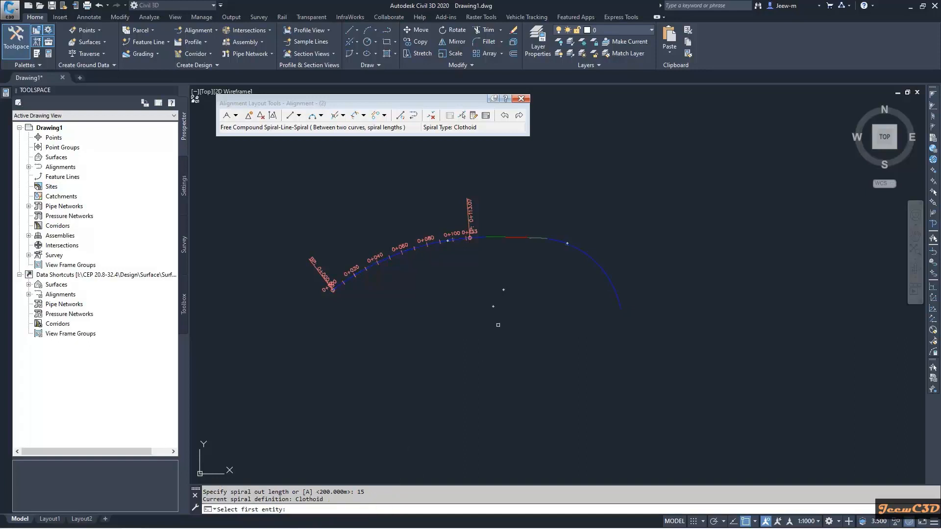
key("Escape")
scroll(500, 314, "up", 6)
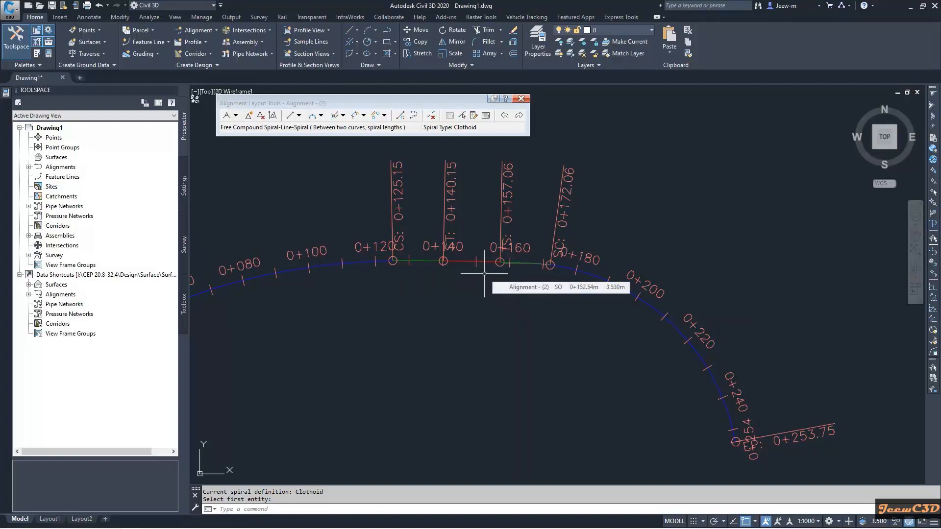
left_click(384, 115)
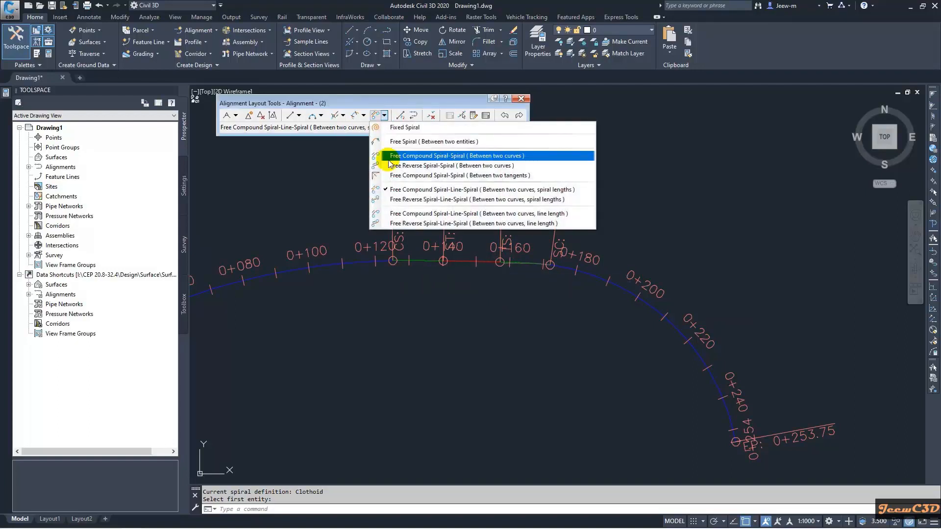
left_click(405, 190)
scroll(406, 353, "down", 4)
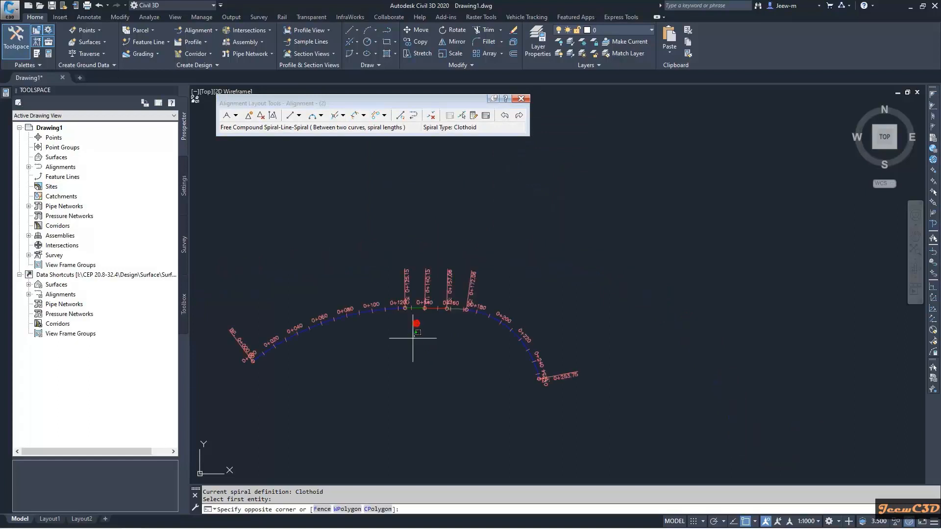
left_click(412, 338)
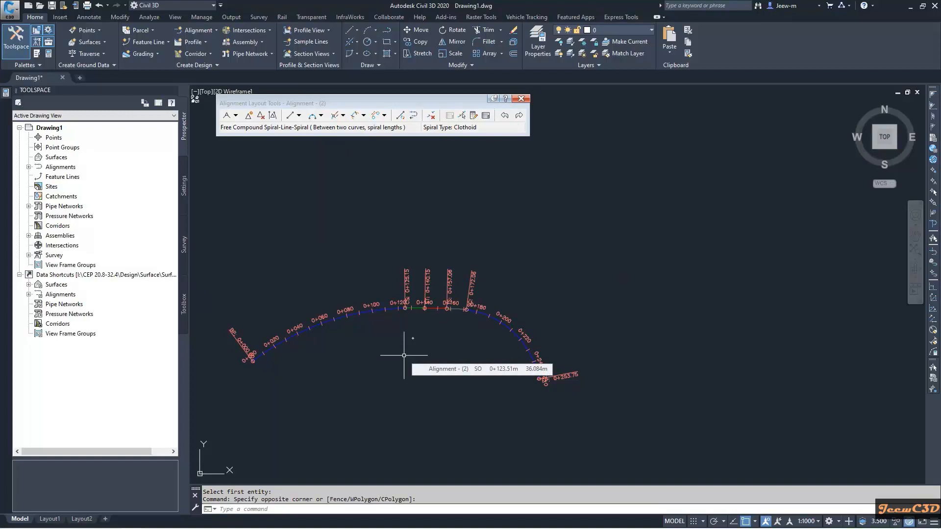
Review the available floating line with spiral, curve with spiral and free spiral layout options
left_click(342, 114)
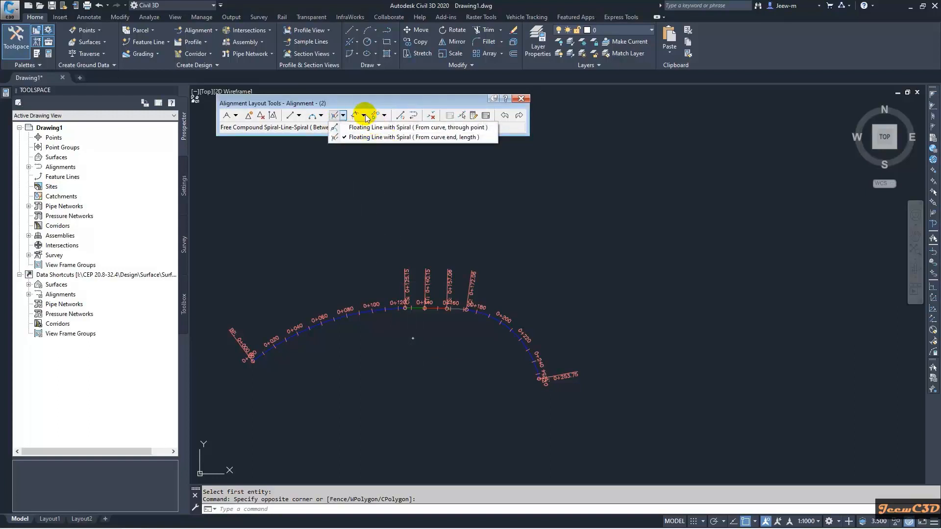
left_click(364, 114)
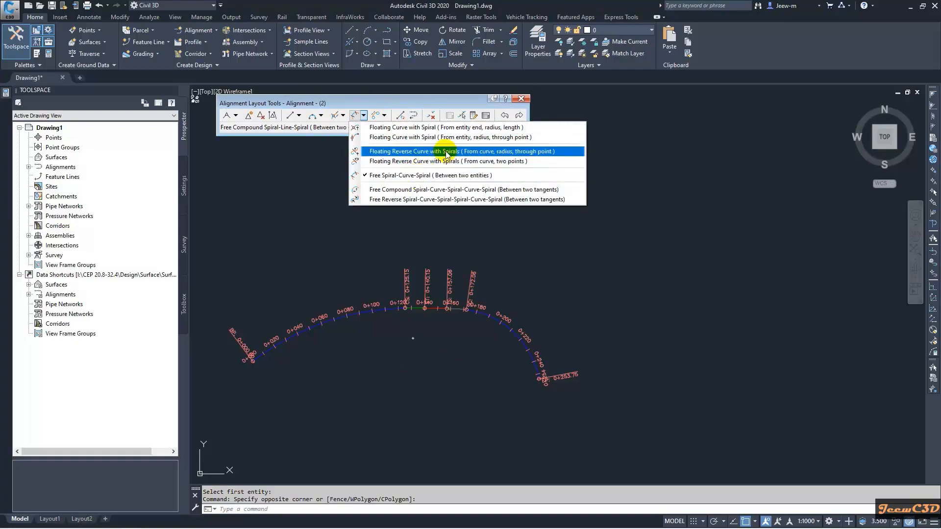
left_click(384, 114)
left_click(384, 115)
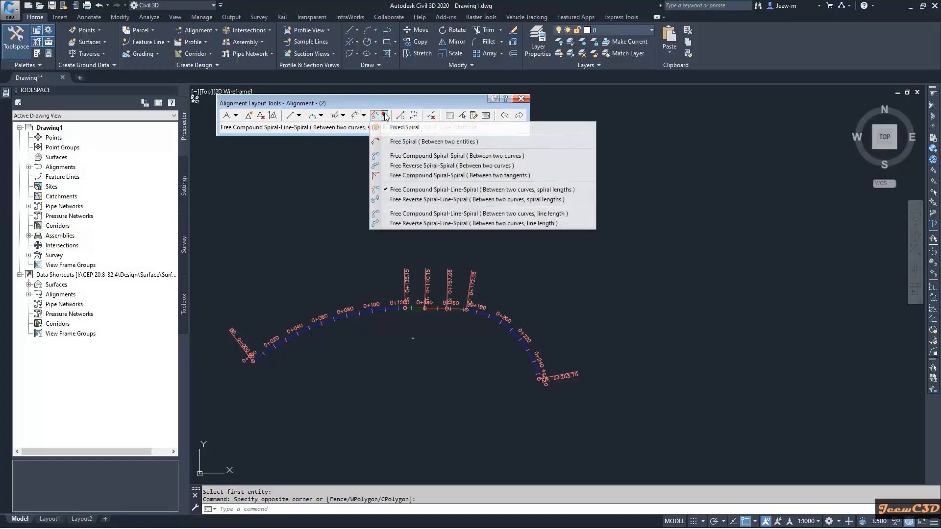
left_click(317, 250)
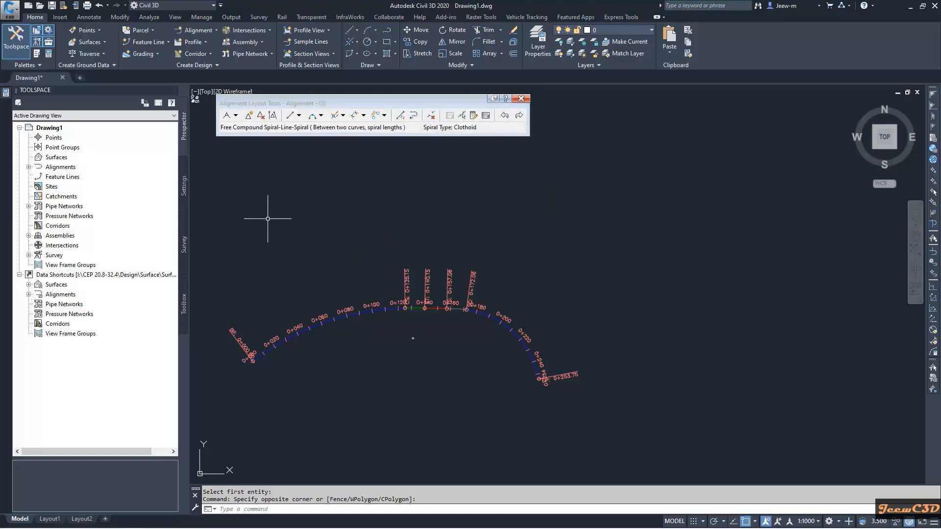
scroll(338, 244, "down", 2)
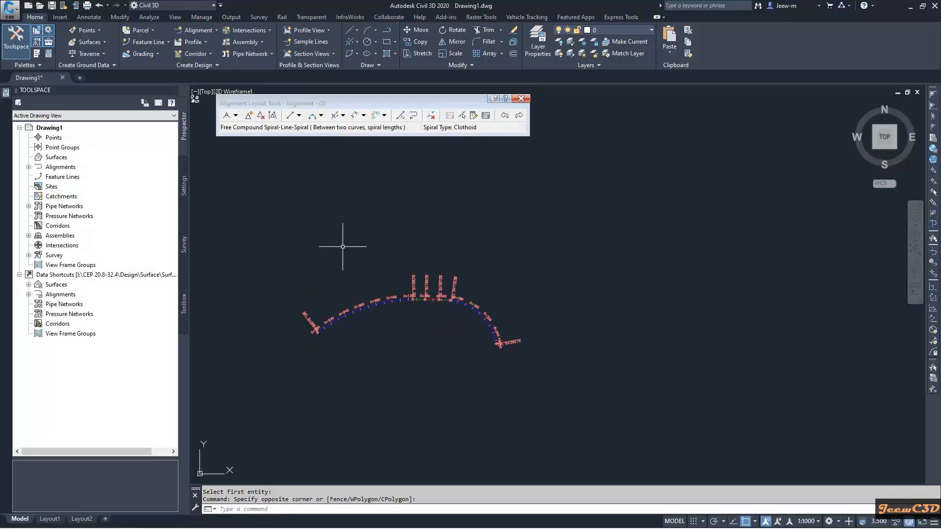